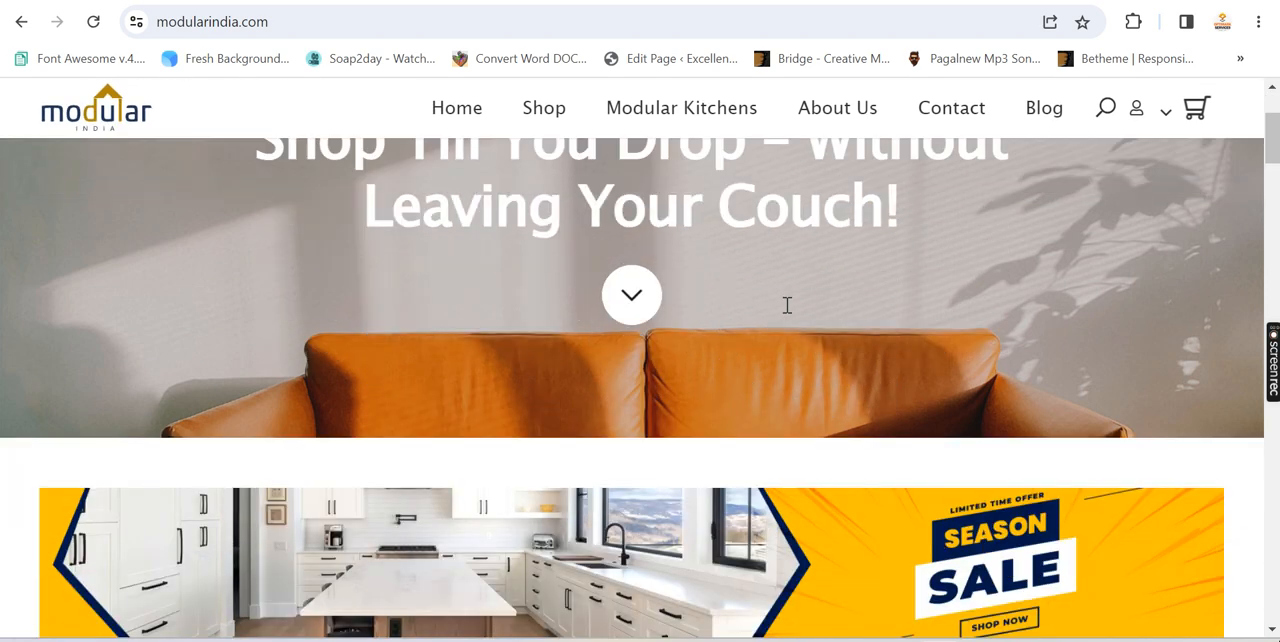
scroll(812, 344, up, 5)
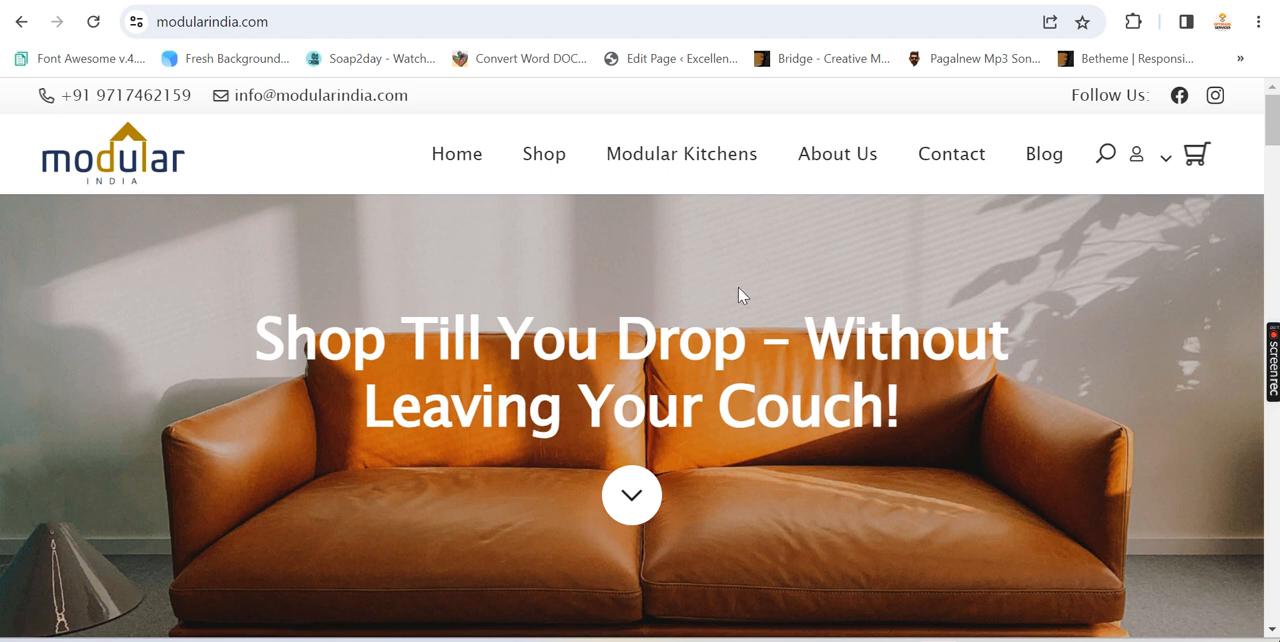
scroll(921, 321, down, 5)
scroll(923, 360, up, 2)
scroll(923, 366, up, 3)
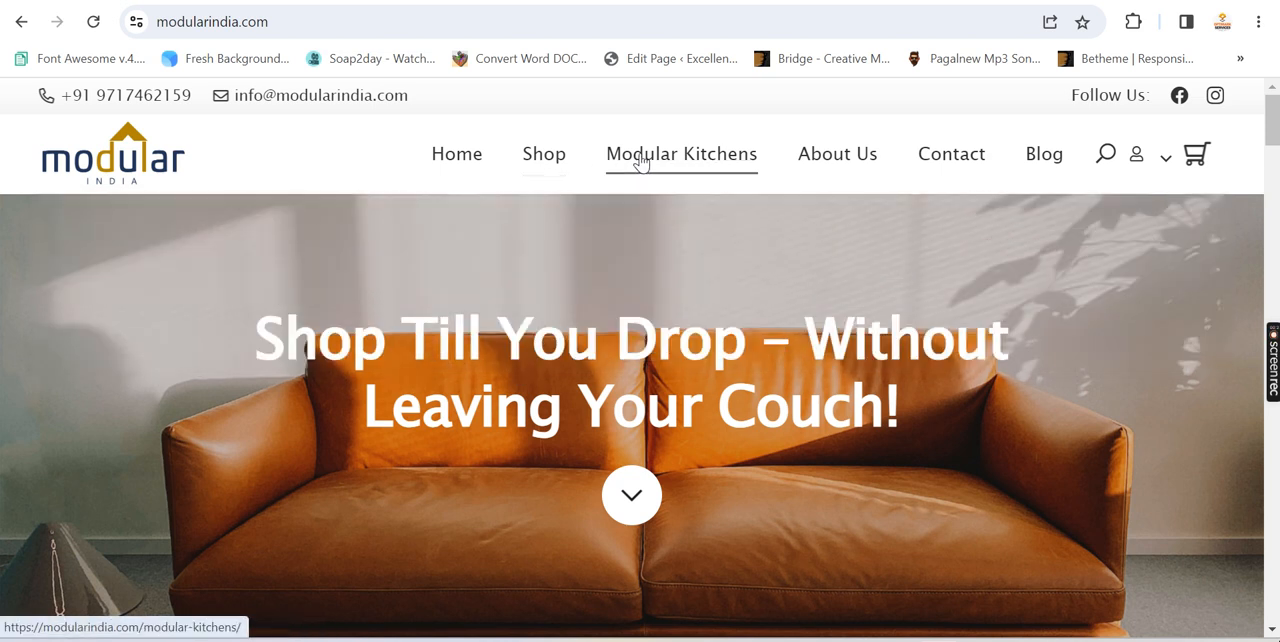
Open the shop's Center Tables category and look over its products and the available sorting options
mouse_move(549, 161)
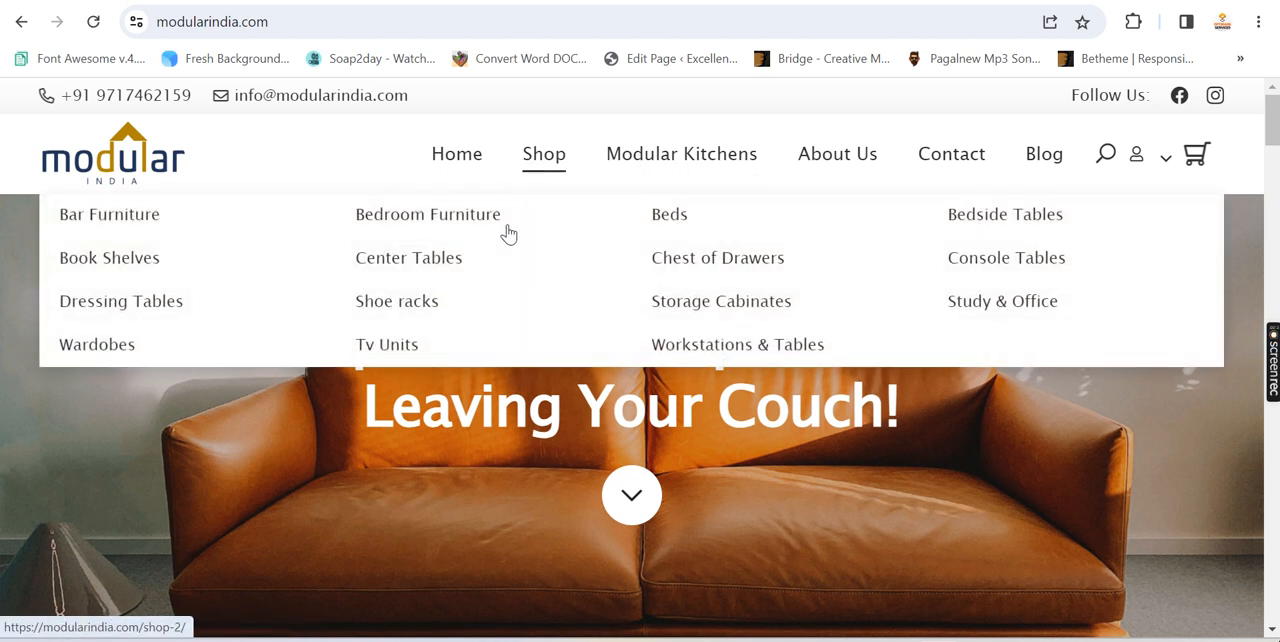
click(440, 272)
scroll(385, 380, down, 2)
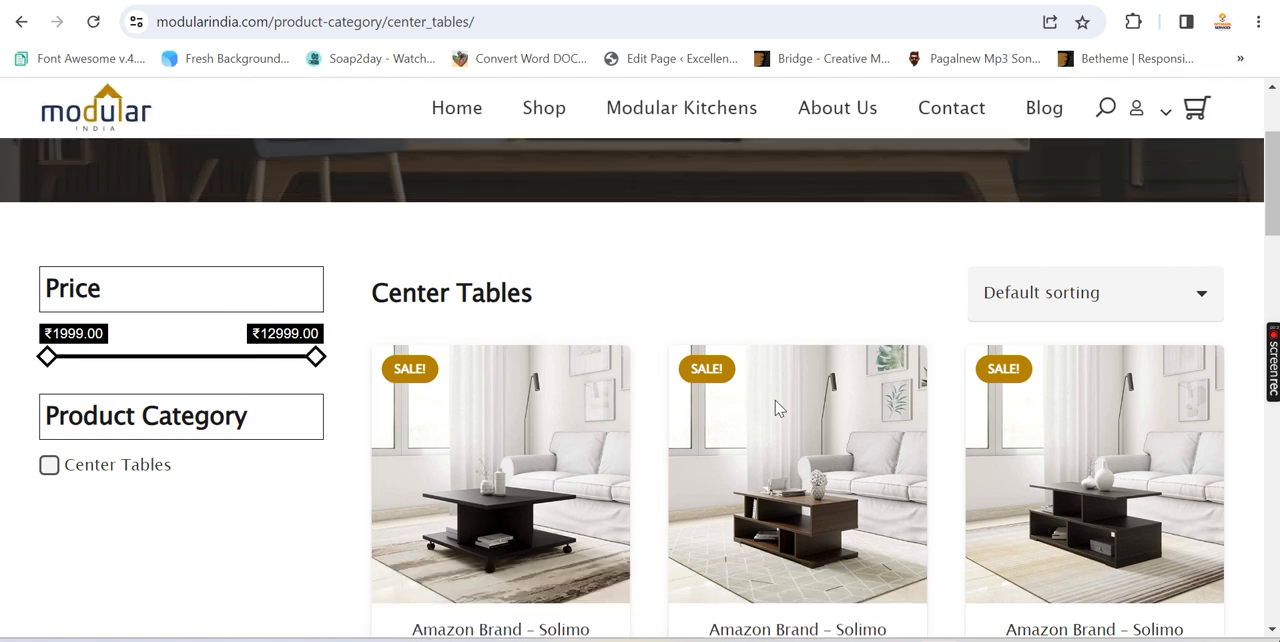
scroll(773, 412, up, 2)
click(1088, 492)
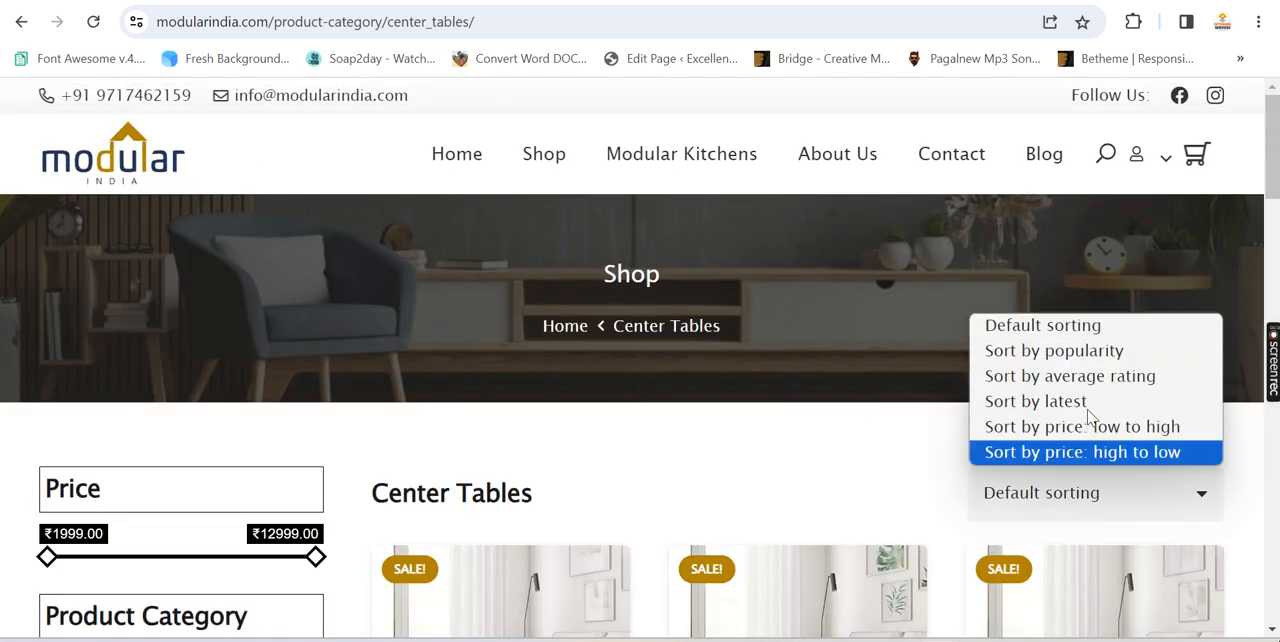
click(350, 155)
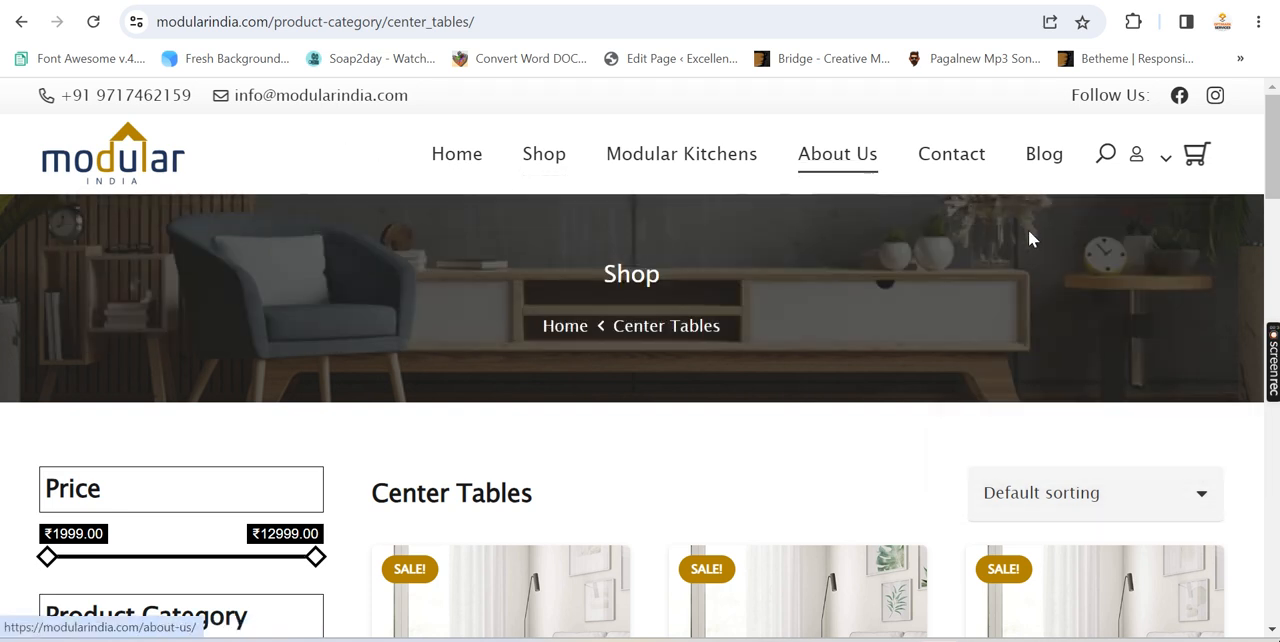
mouse_move(1163, 163)
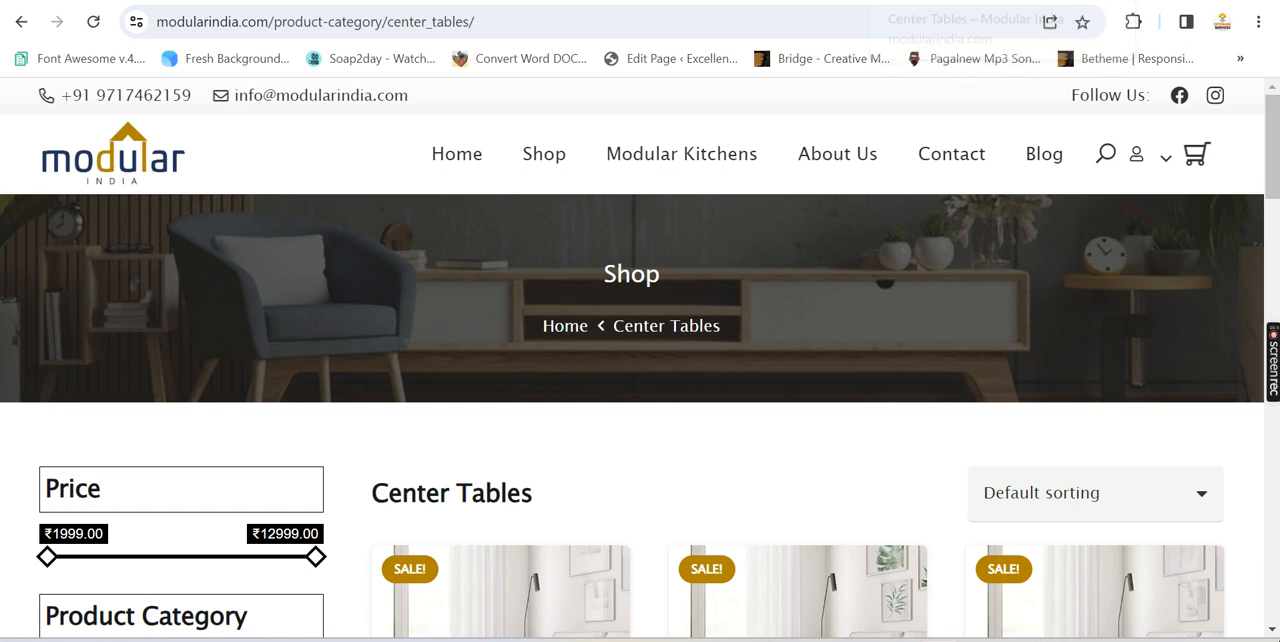
Switch to the Content Pitchres WordPress admin and look over the WooCommerce home page and its sub-entries
click(250, 1)
click(400, 1)
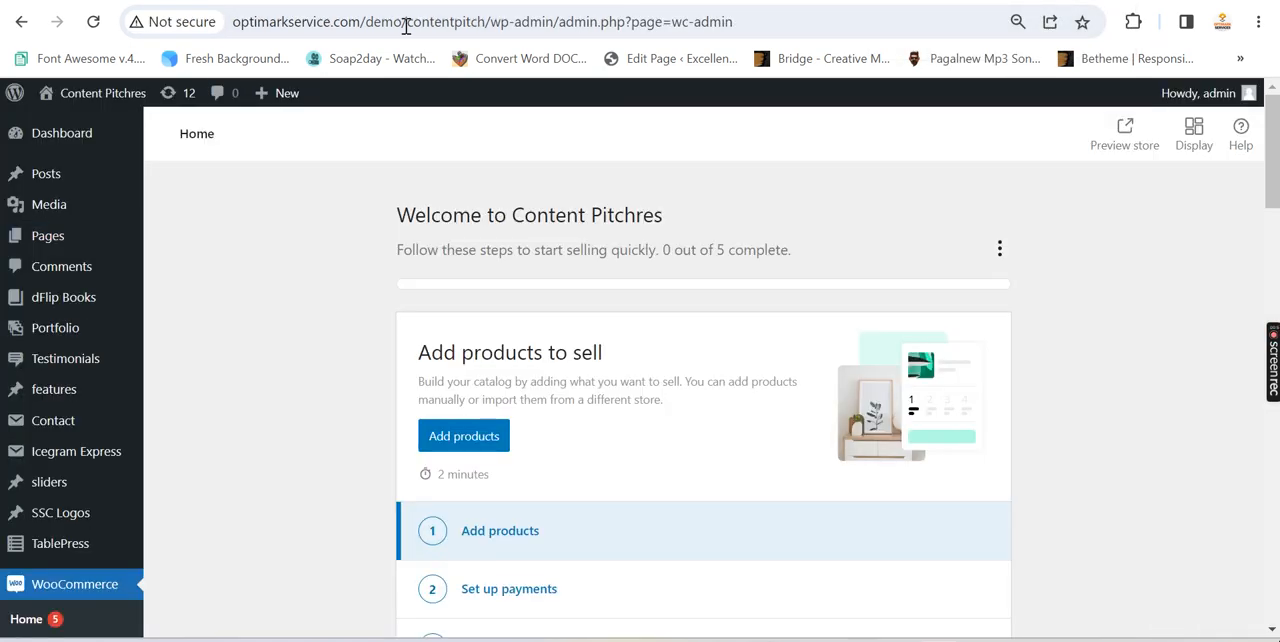
scroll(212, 300, down, 2)
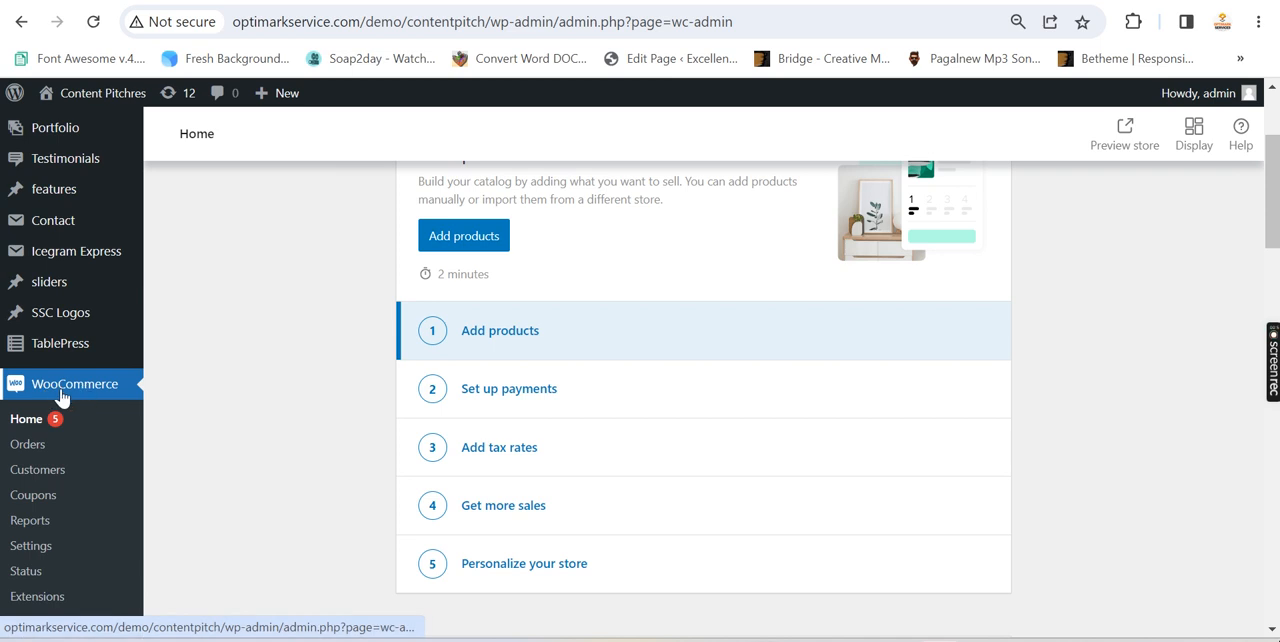
scroll(200, 300, down, 2)
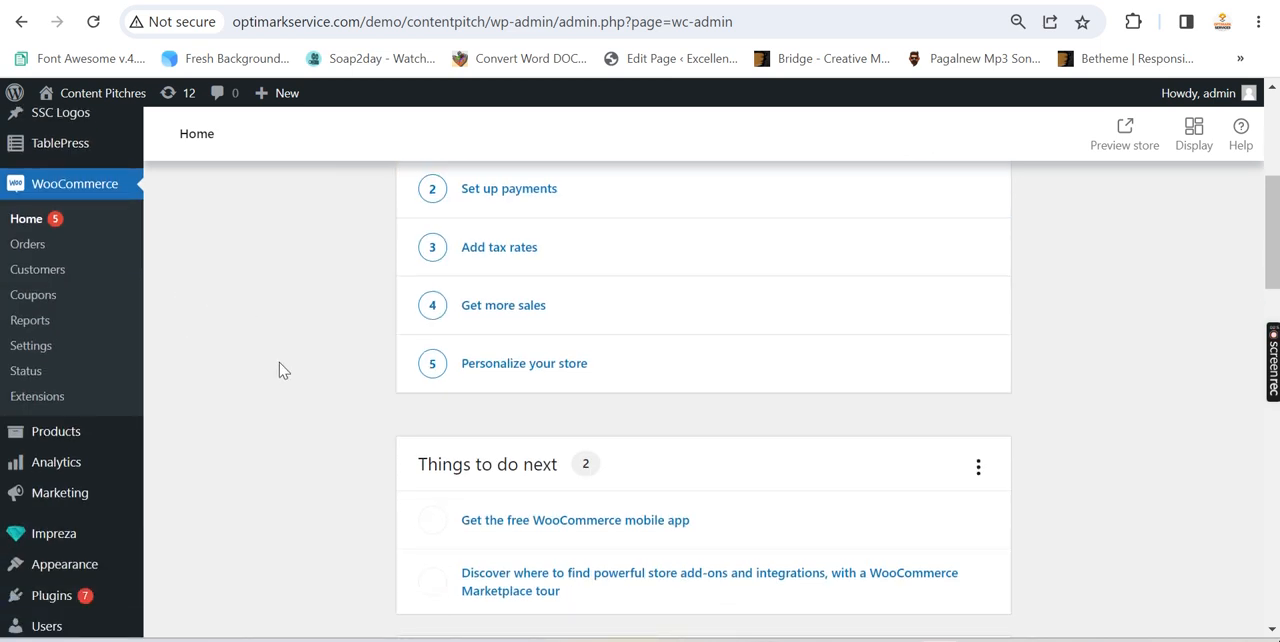
scroll(275, 370, up, 2)
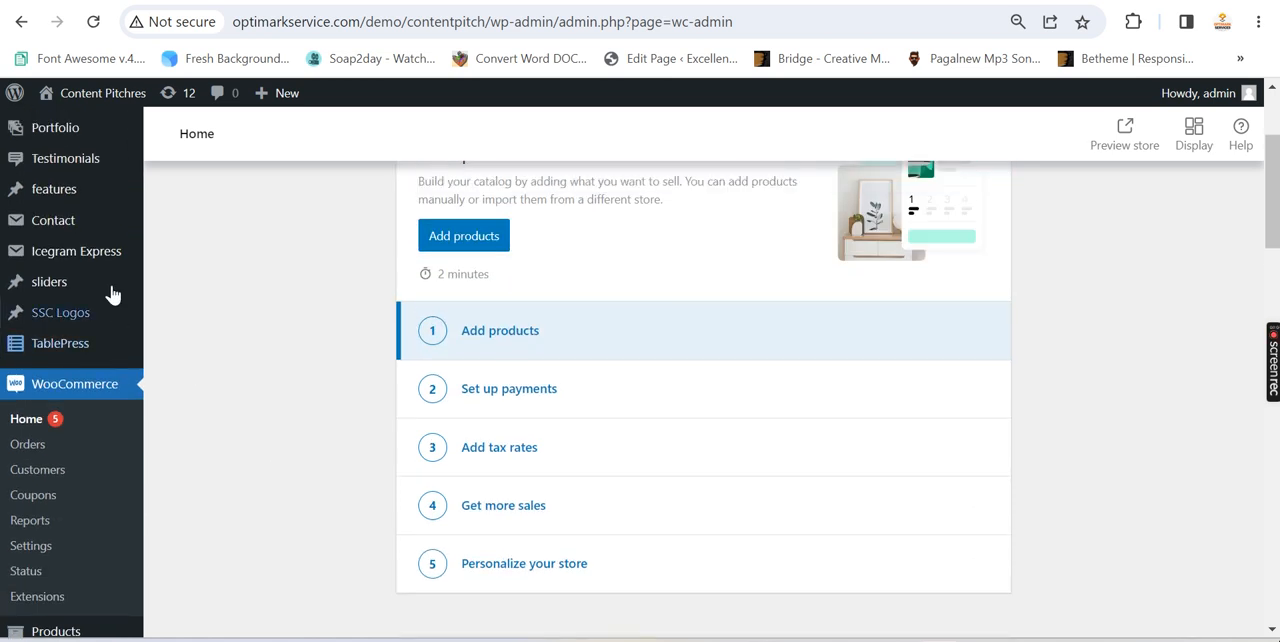
scroll(60, 320, down, 2)
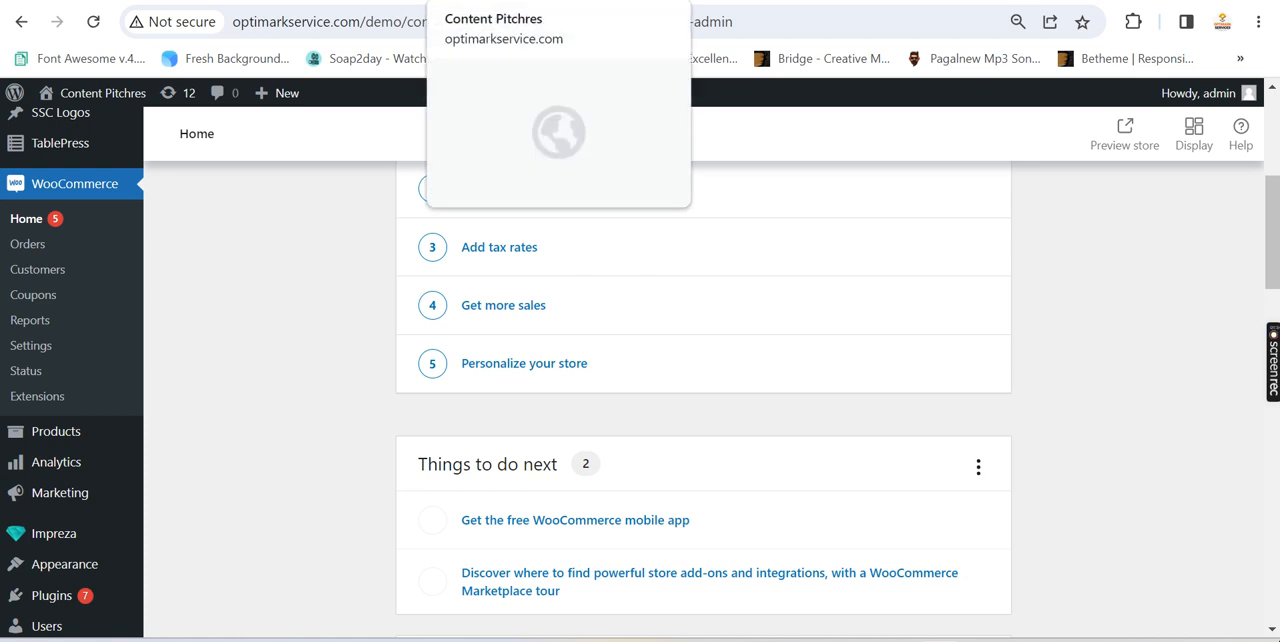
Bring up the Checkout page's edit screen and view its content in the WPBakery backend editor
click(520, 1)
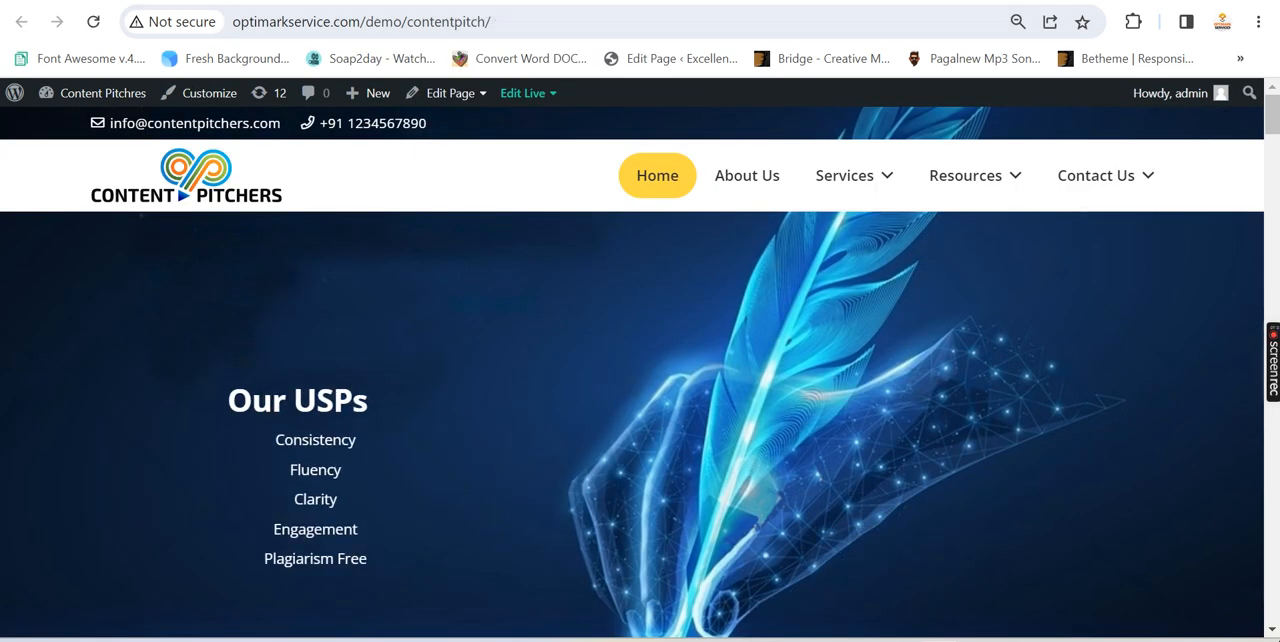
click(600, 1)
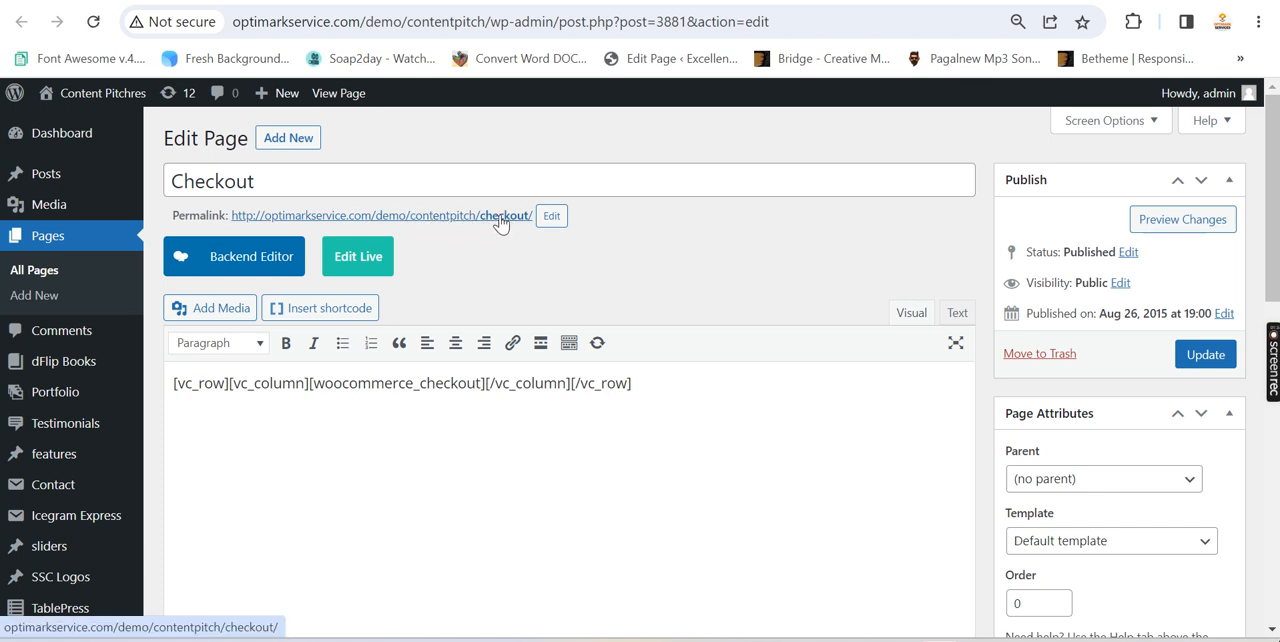
click(226, 260)
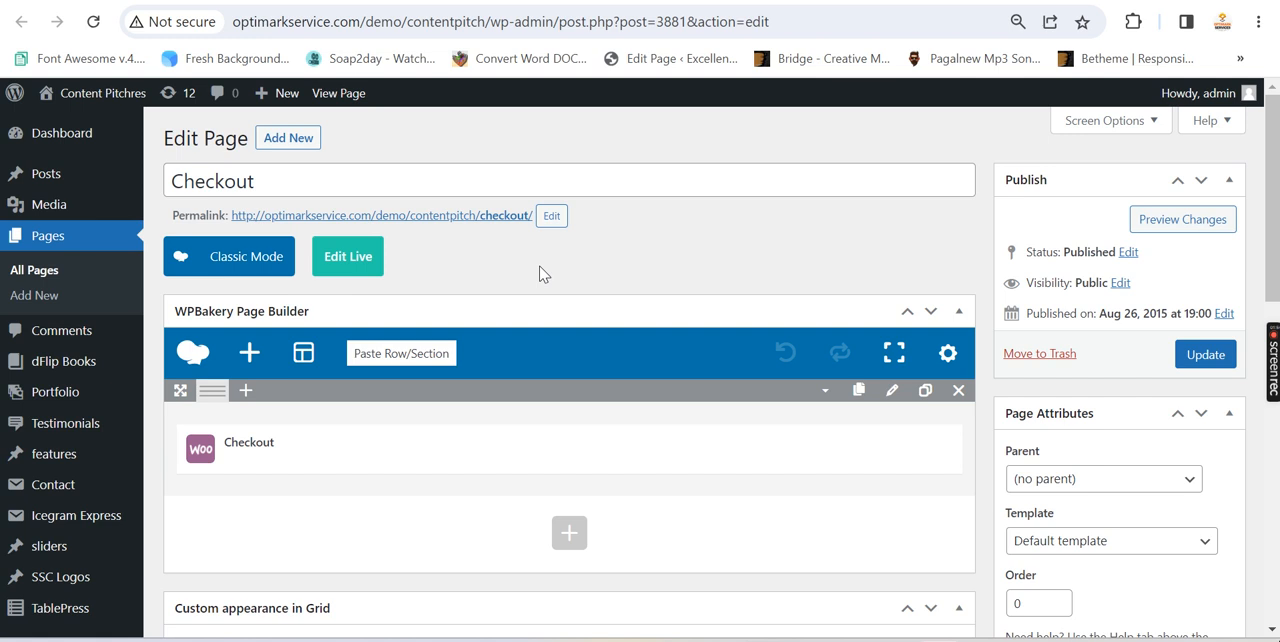
scroll(540, 290, down, 1)
mouse_move(514, 350)
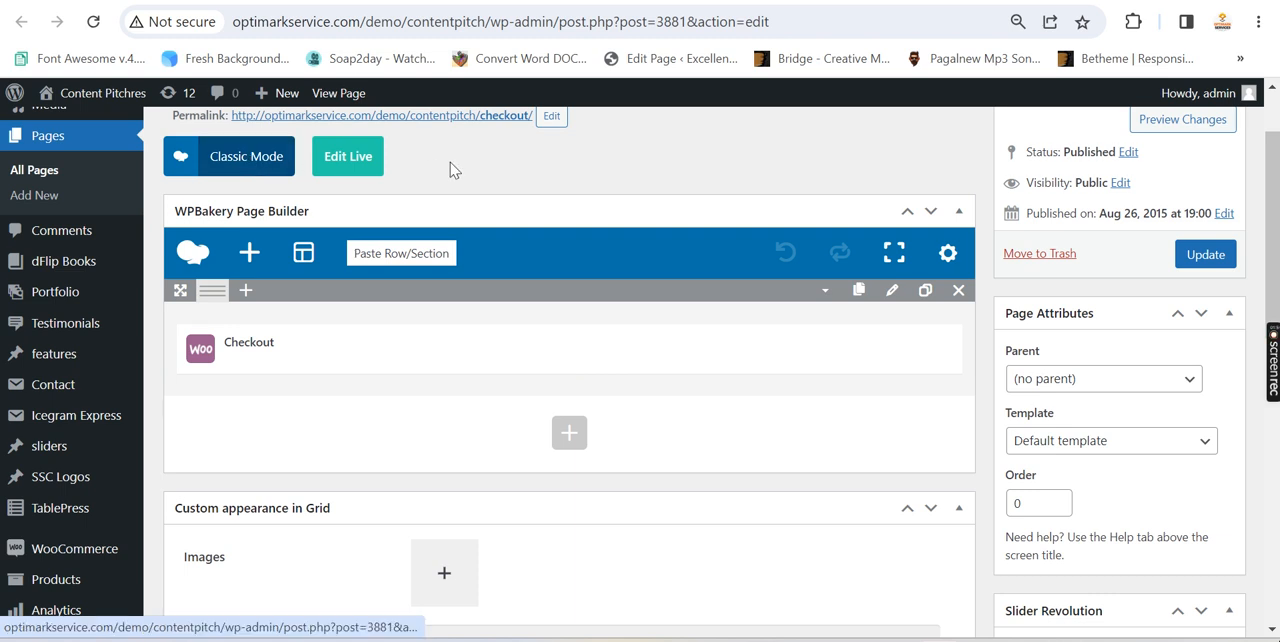
Return the Checkout page to classic mode and highlight the [woocommerce_checkout] shortcode
scroll(471, 170, up, 1)
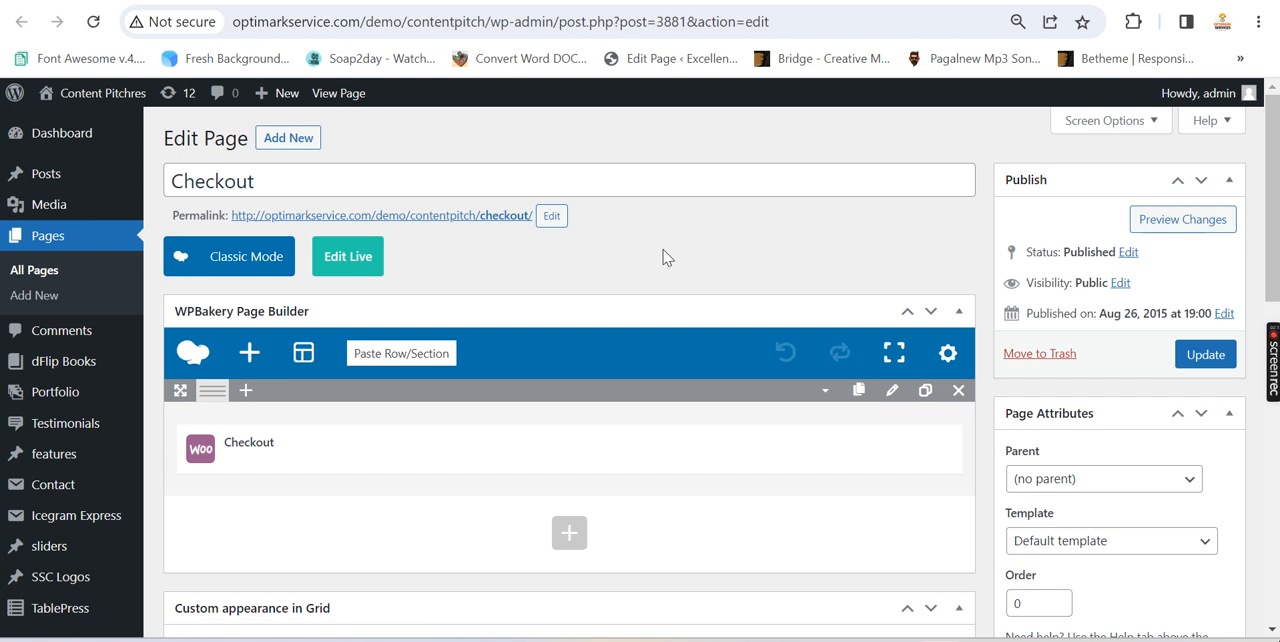
click(246, 260)
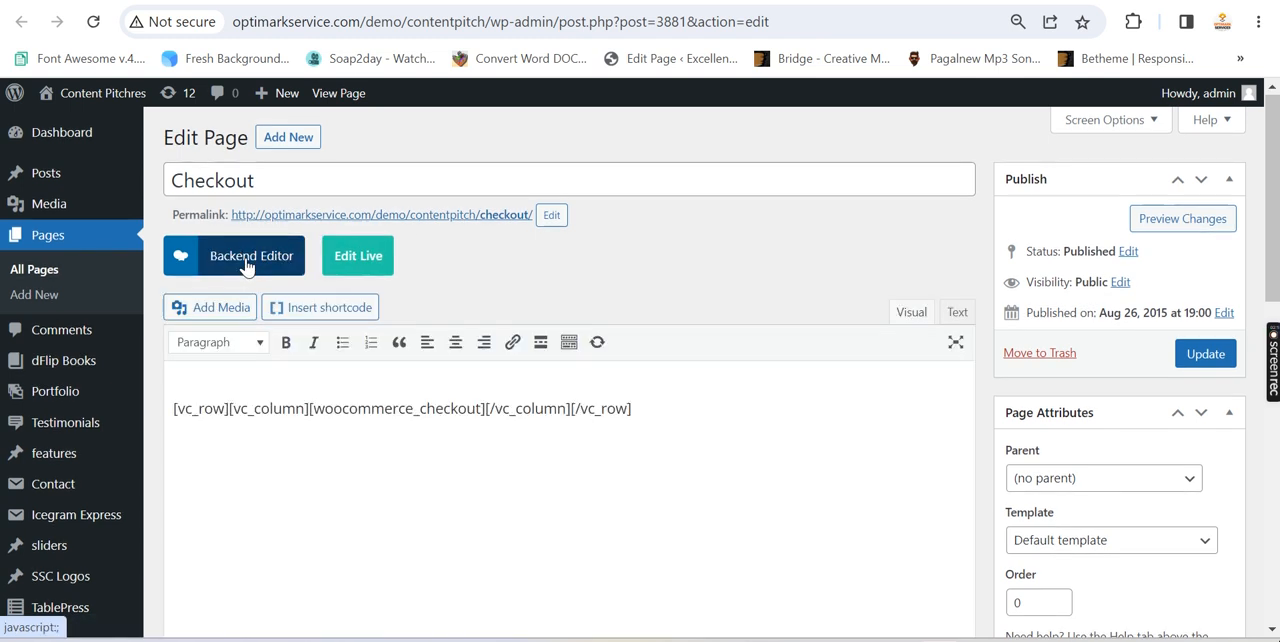
drag(309, 383, 487, 383)
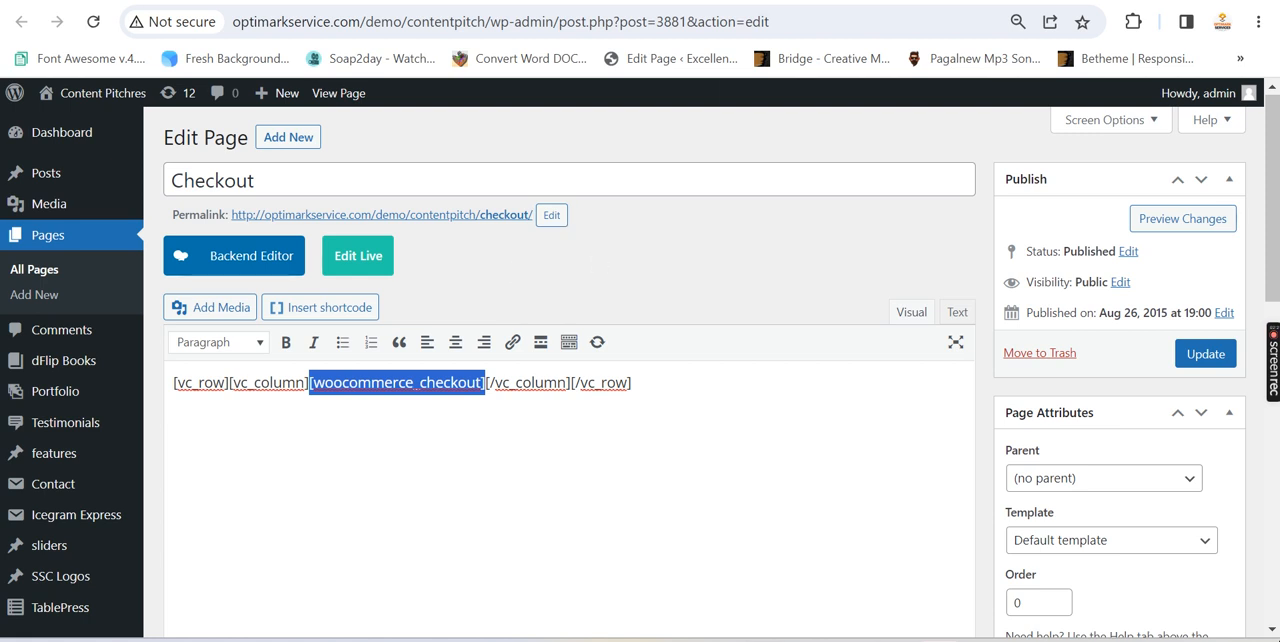
Bring up the My account page's edit screen and highlight its title and the [woocommerce_my_account] shortcode
click(770, 2)
drag(286, 170, 169, 176)
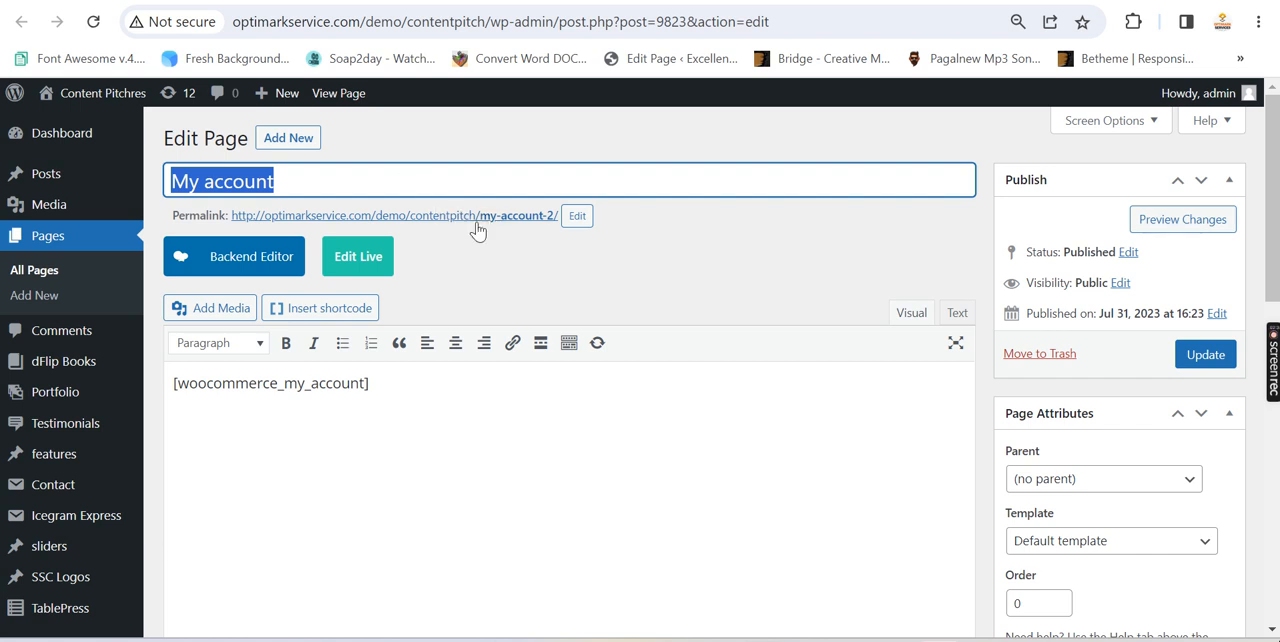
click(291, 179)
drag(383, 388, 170, 387)
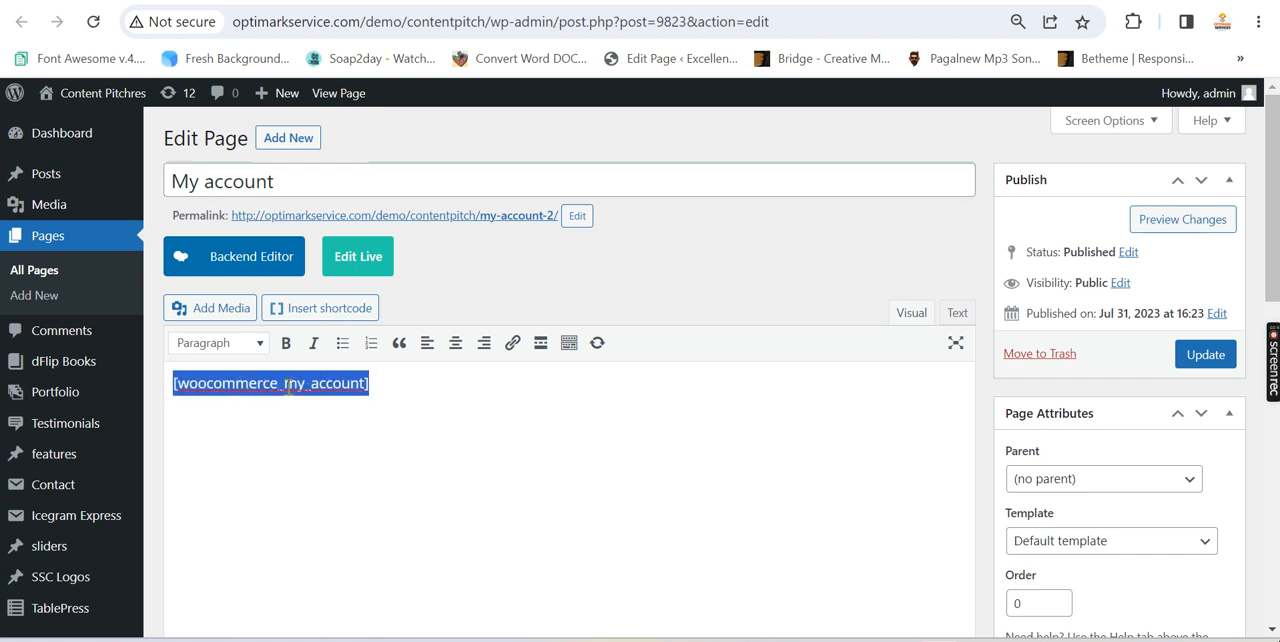
click(399, 411)
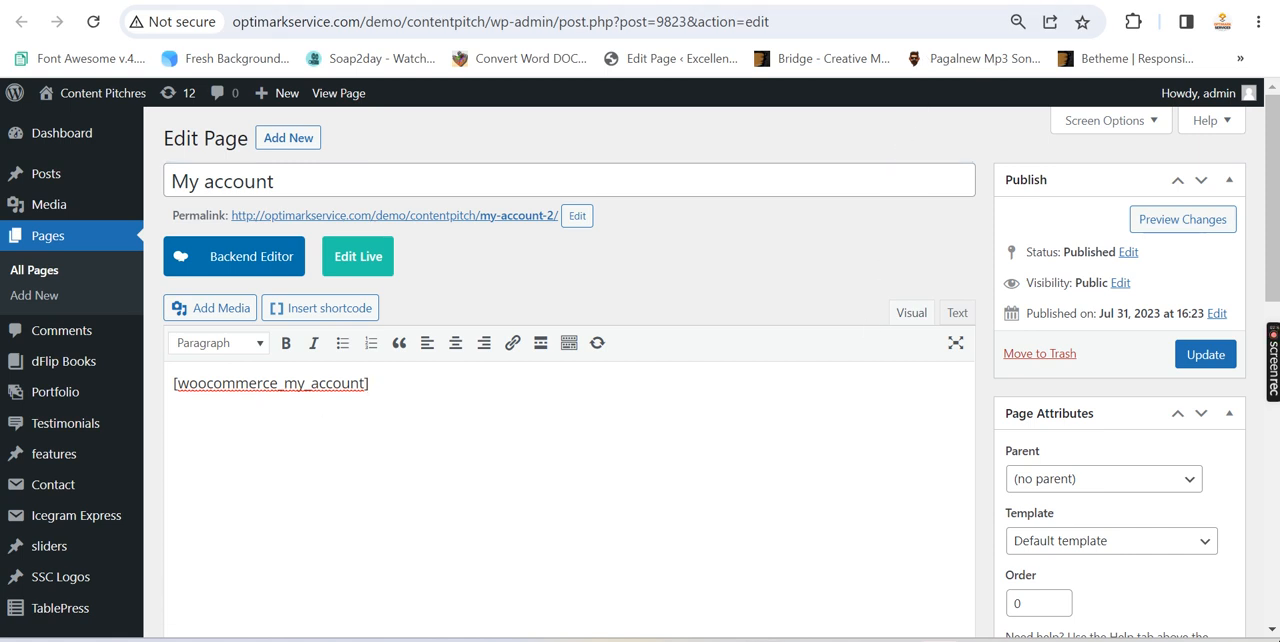
Bring up the Shop page's edit screen and look over its permalink and content area
click(888, 1)
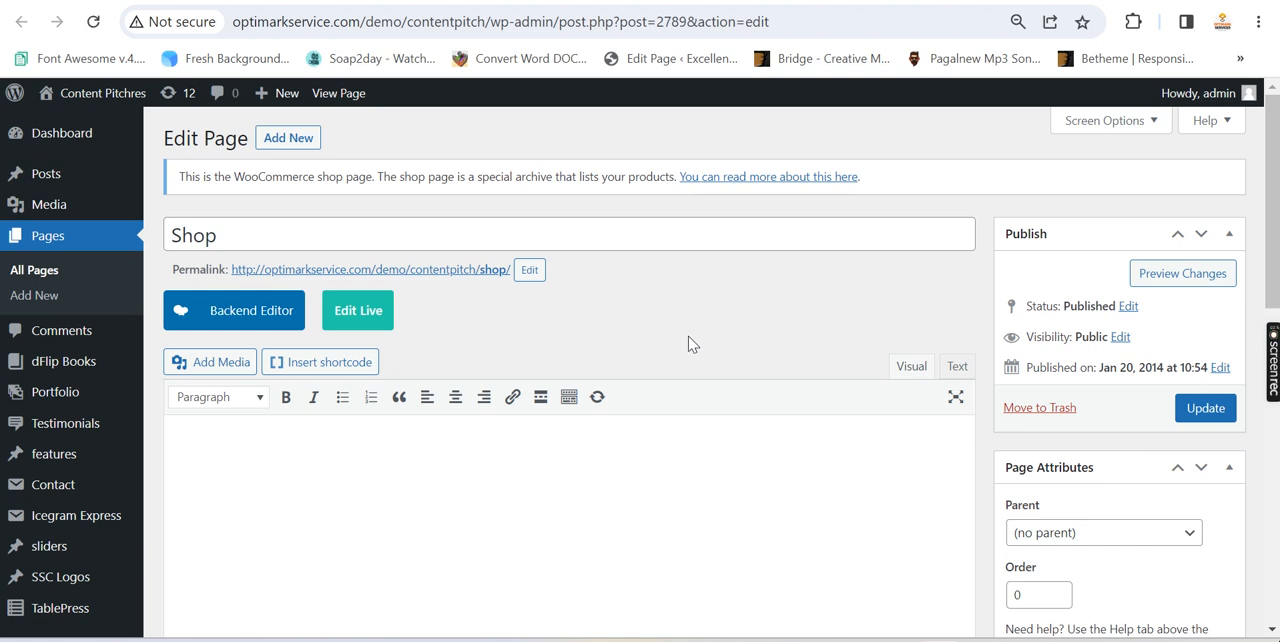
scroll(688, 344, down, 1)
scroll(689, 337, up, 1)
scroll(680, 314, down, 4)
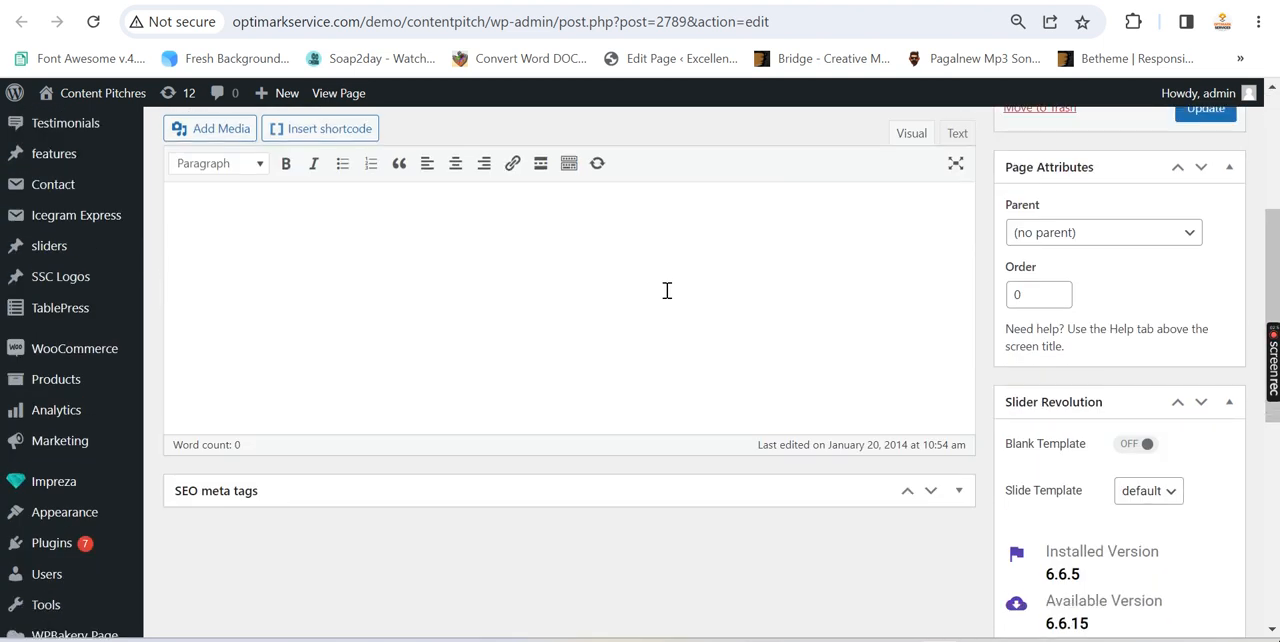
scroll(668, 300, up, 4)
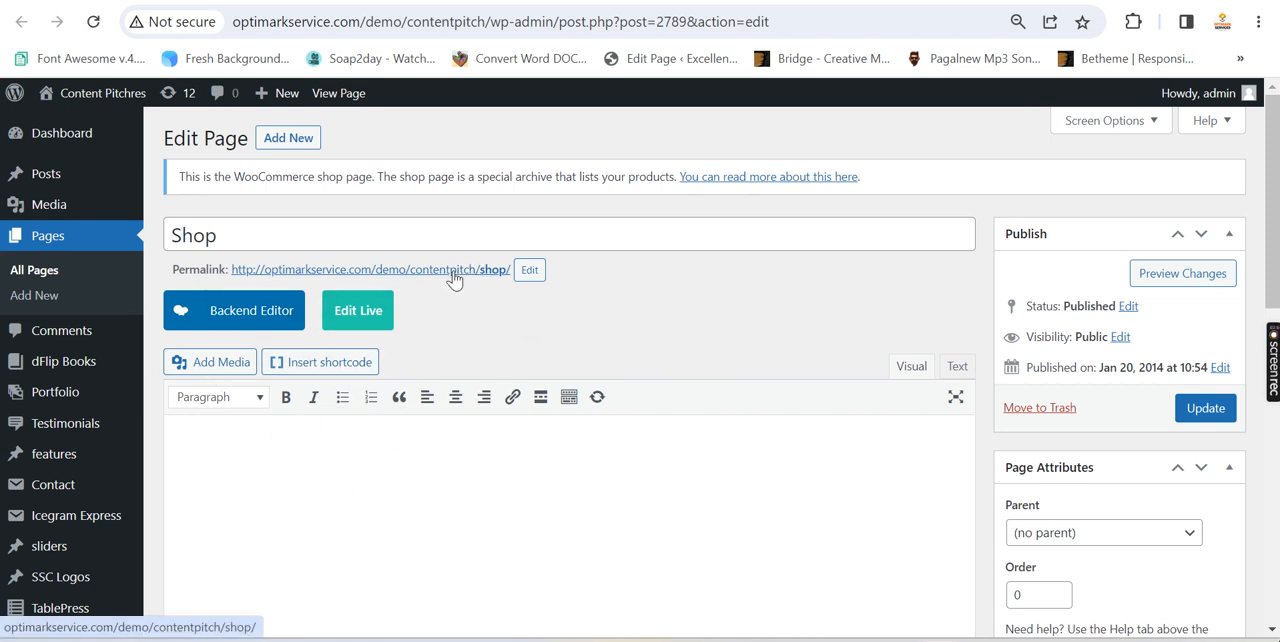
Return to the Checkout page's edit screen, then open the WooCommerce Accounts & Privacy settings
click(62, 280)
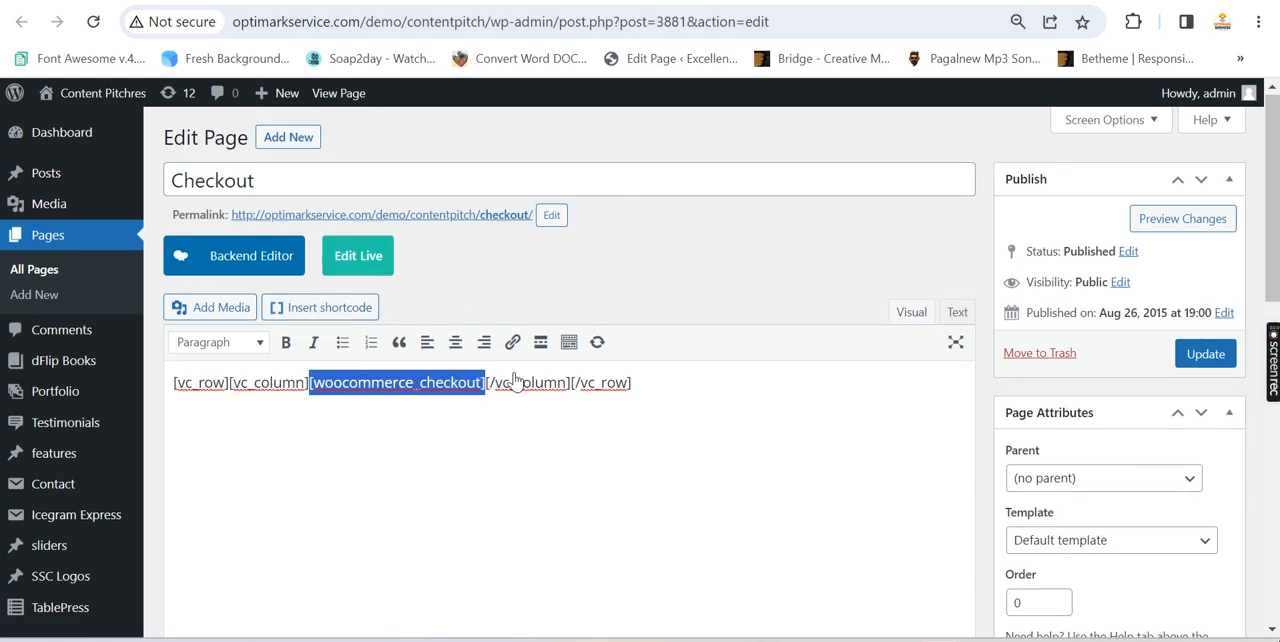
scroll(555, 465, down, 2)
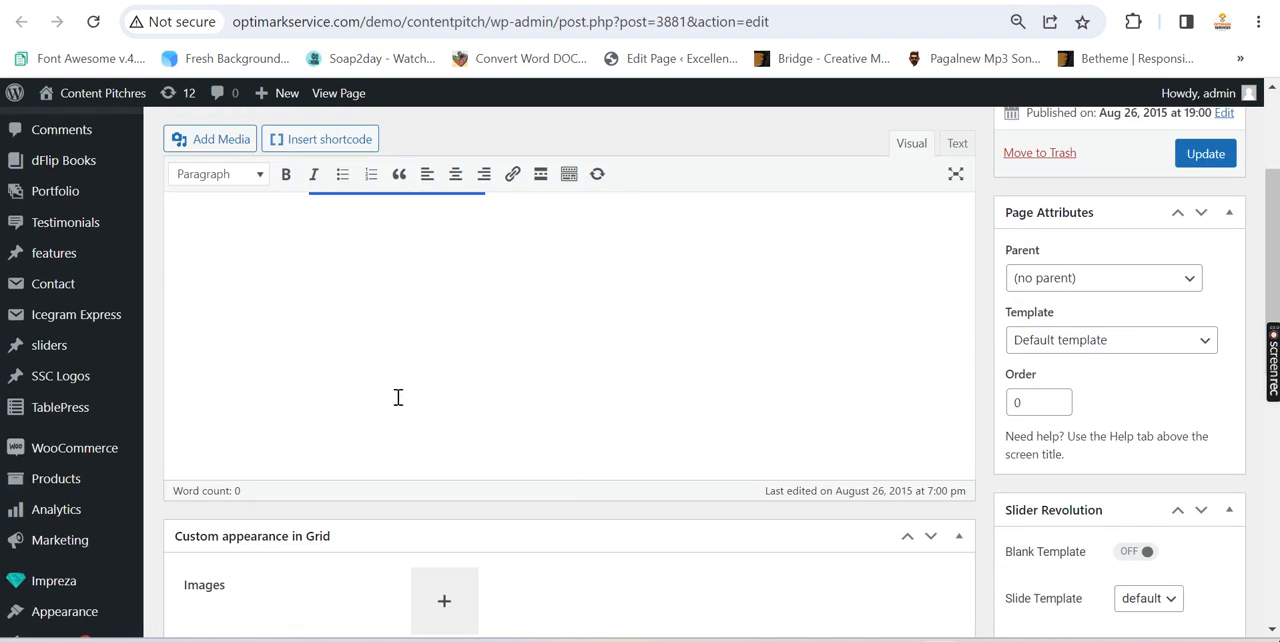
scroll(84, 300, down, 1)
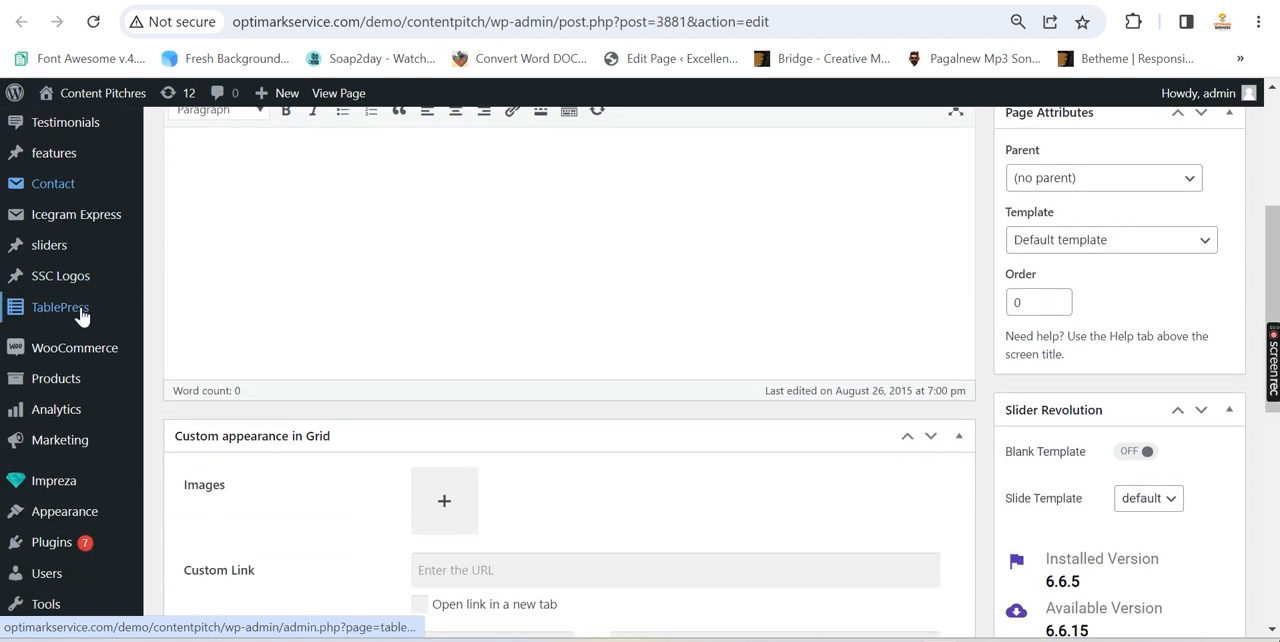
scroll(255, 285, up, 2)
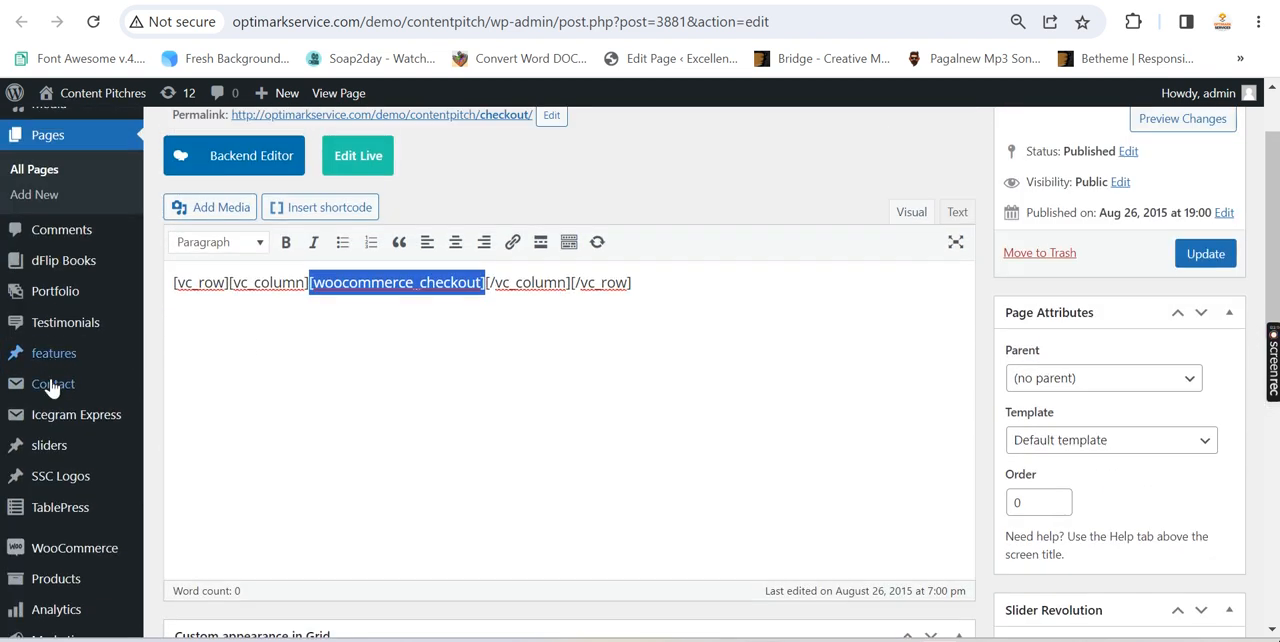
mouse_move(52, 388)
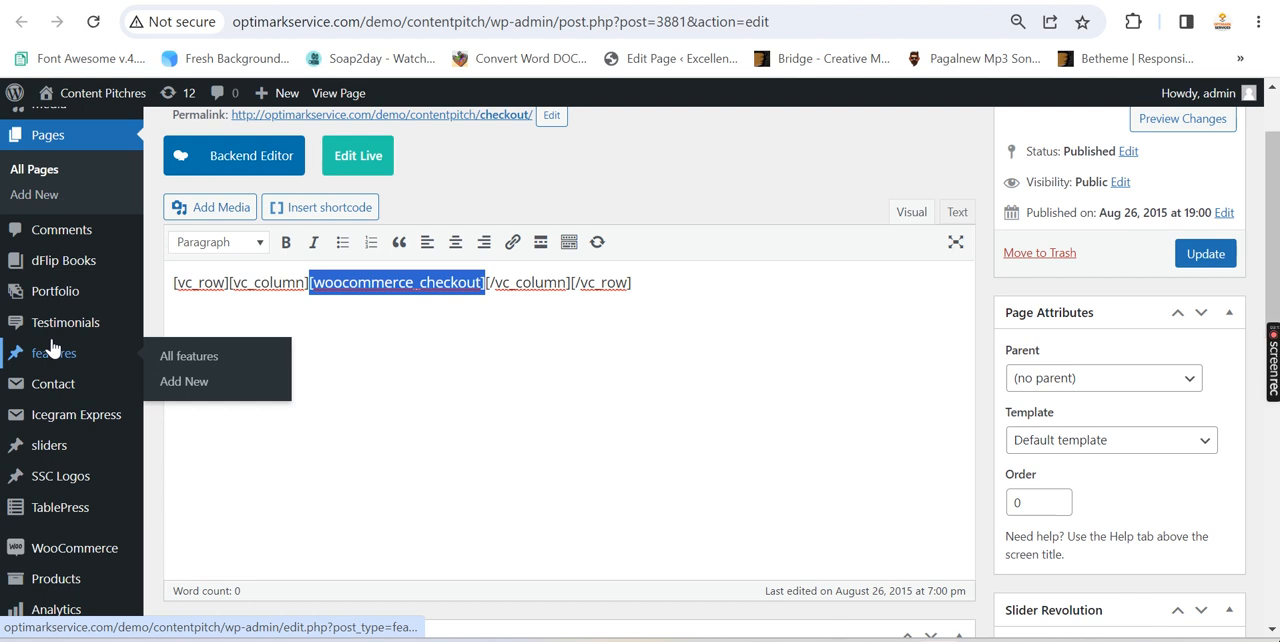
mouse_move(62, 334)
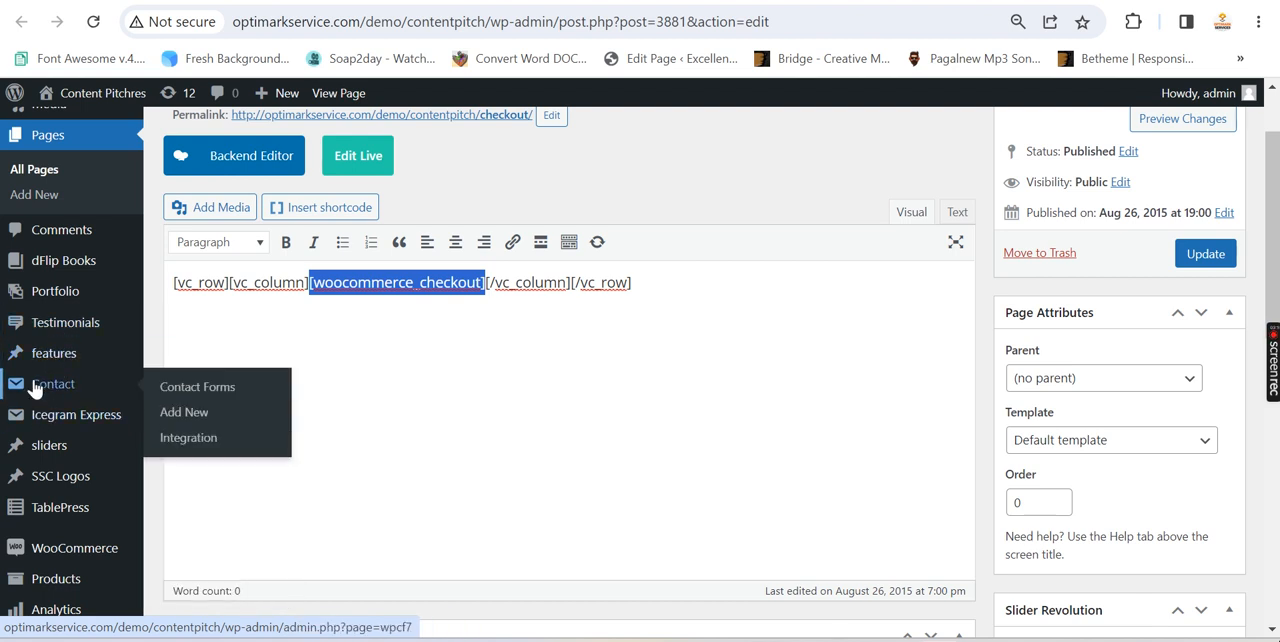
scroll(34, 390, down, 2)
mouse_move(93, 352)
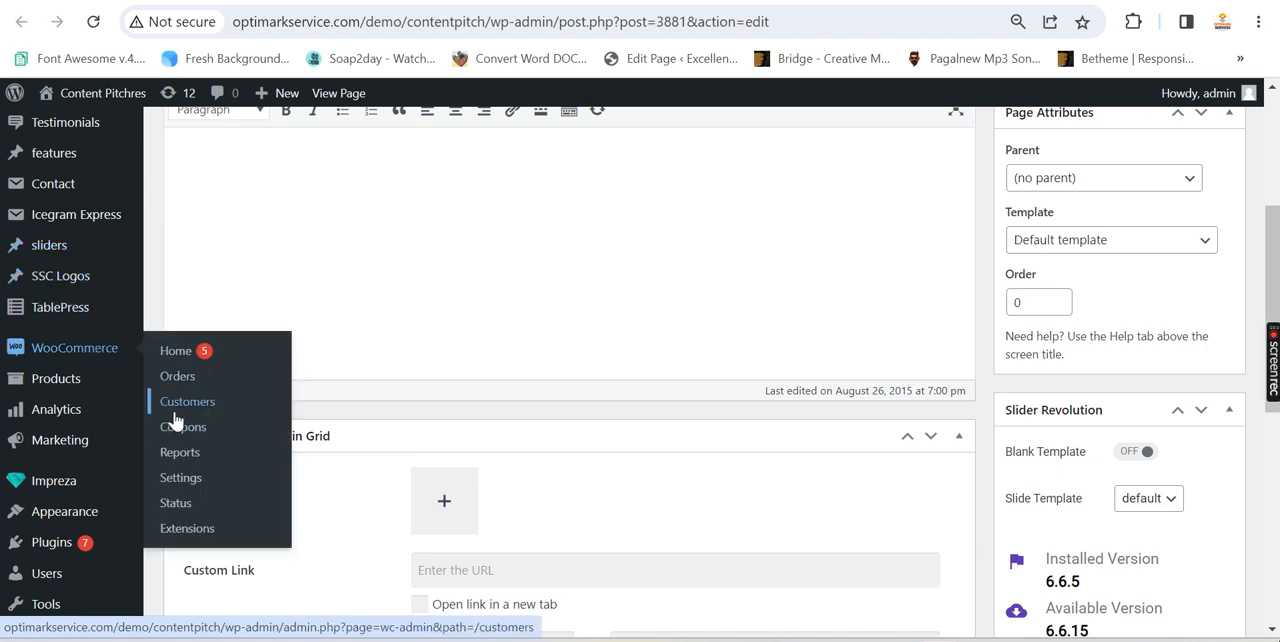
click(190, 484)
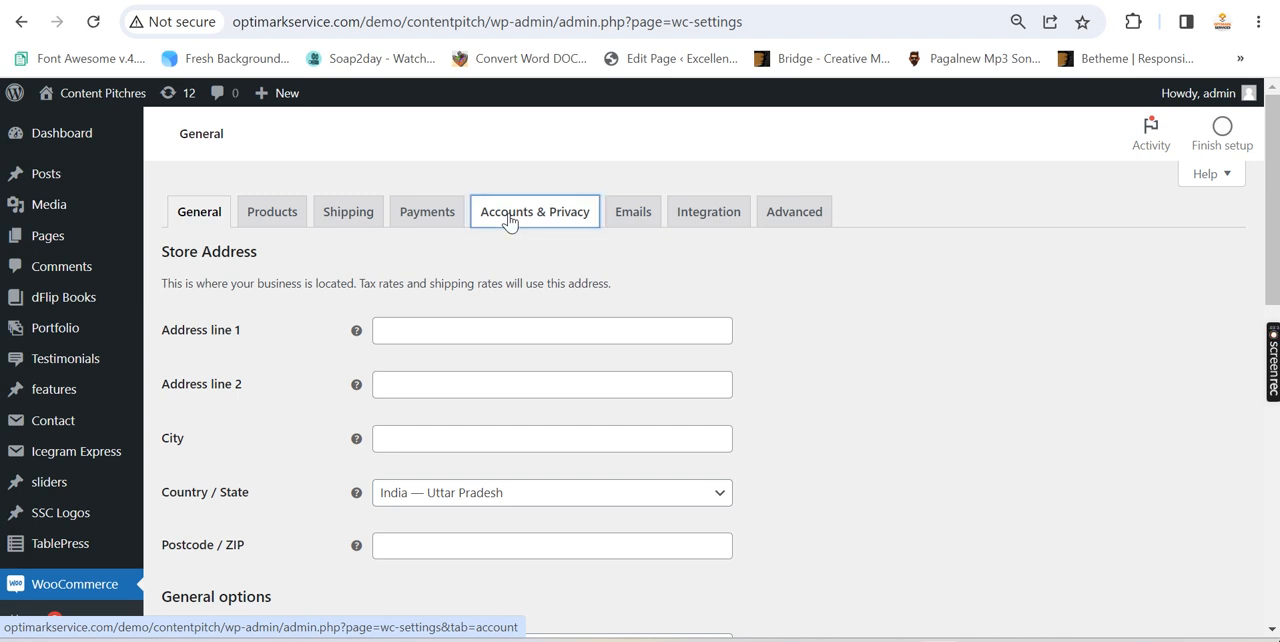
click(508, 222)
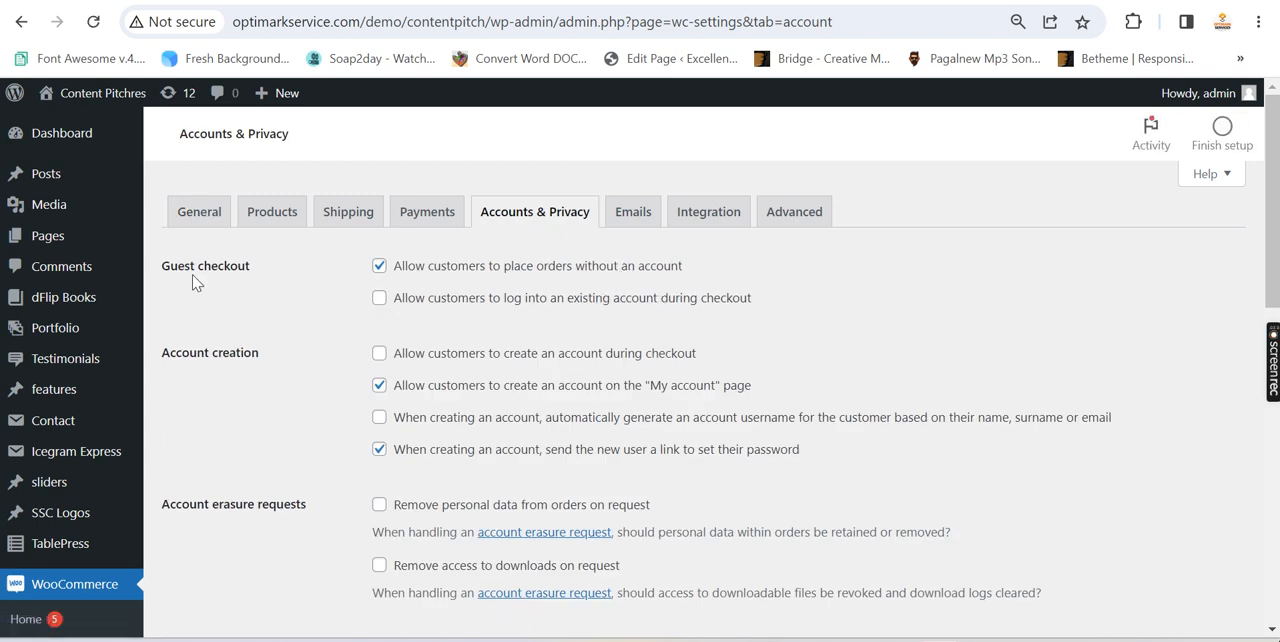
Review the Account creation and Account erasure requests sections, highlighting their headings
drag(160, 353, 259, 353)
click(222, 517)
drag(306, 503, 222, 503)
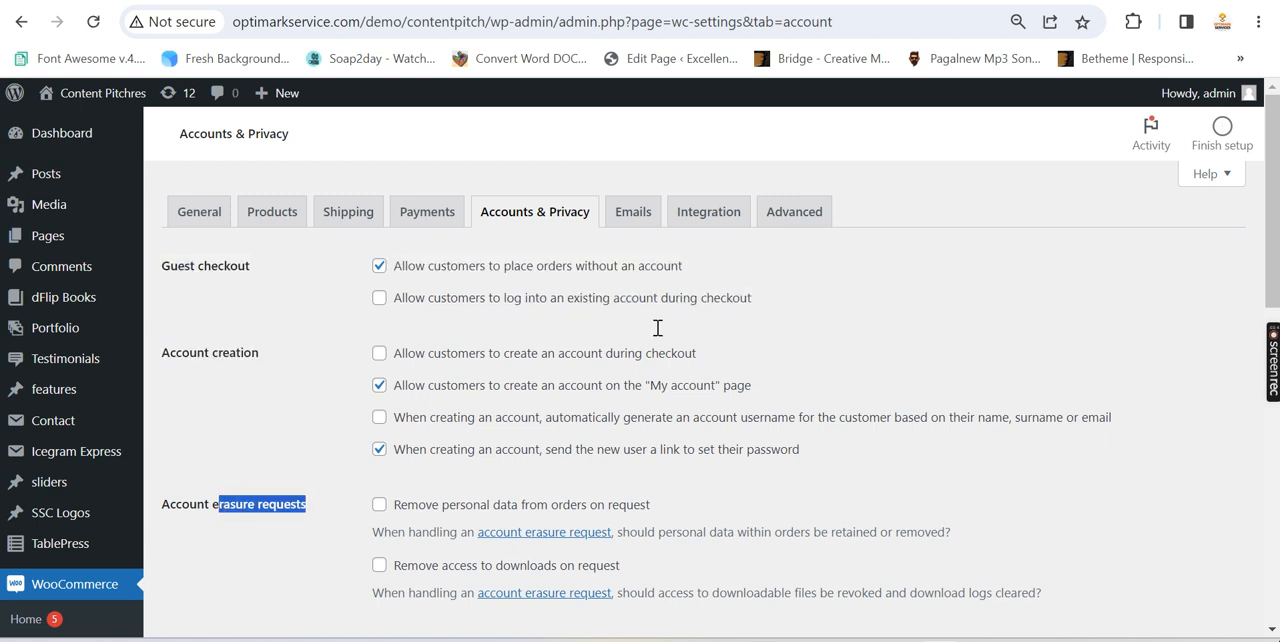
Highlight the Guest checkout option "Allow customers to place orders without an account" in the Accounts & Privacy settings
click(777, 337)
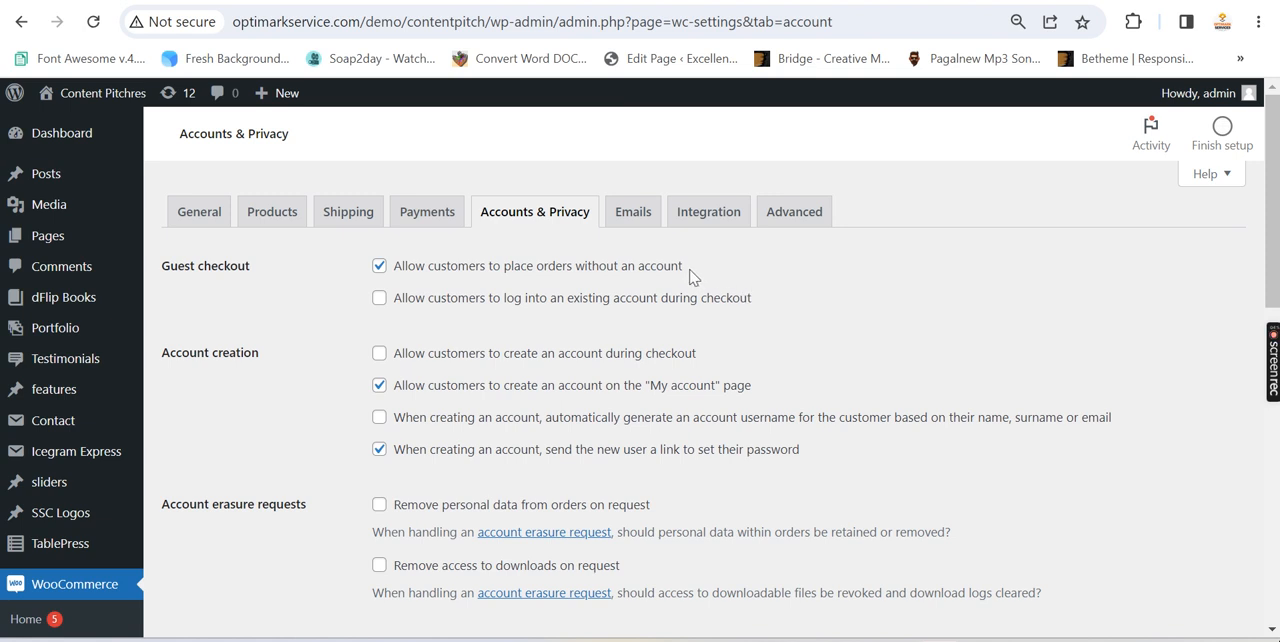
drag(687, 268, 412, 283)
click(396, 278)
triple_click(396, 279)
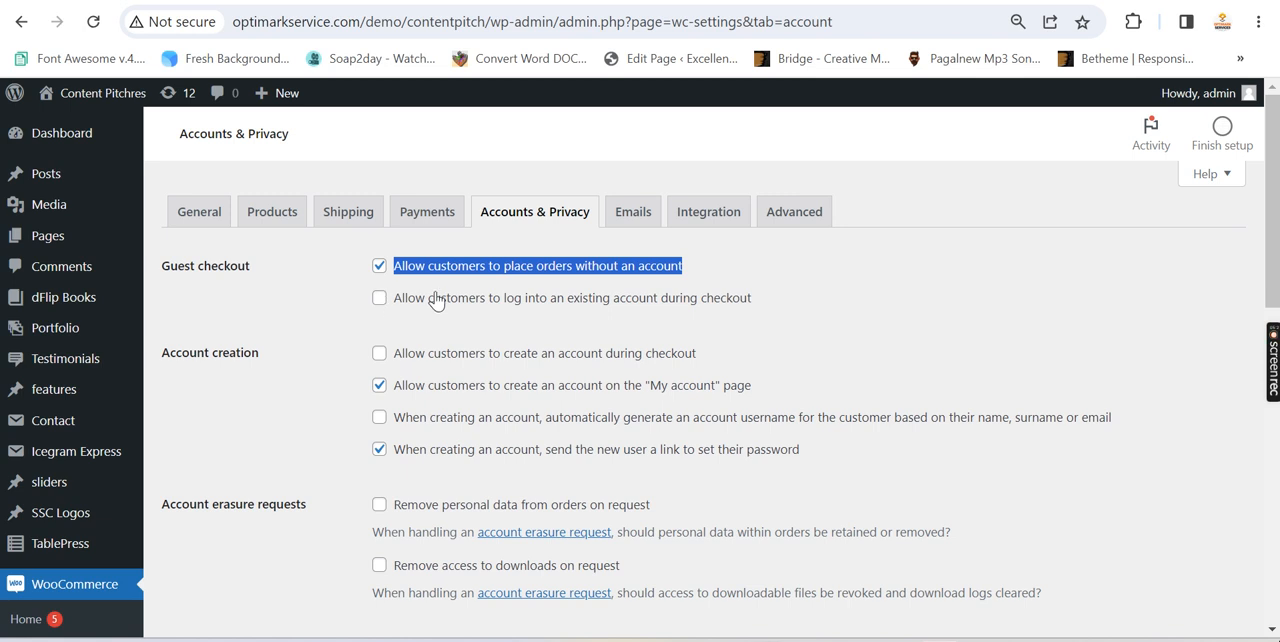
click(708, 269)
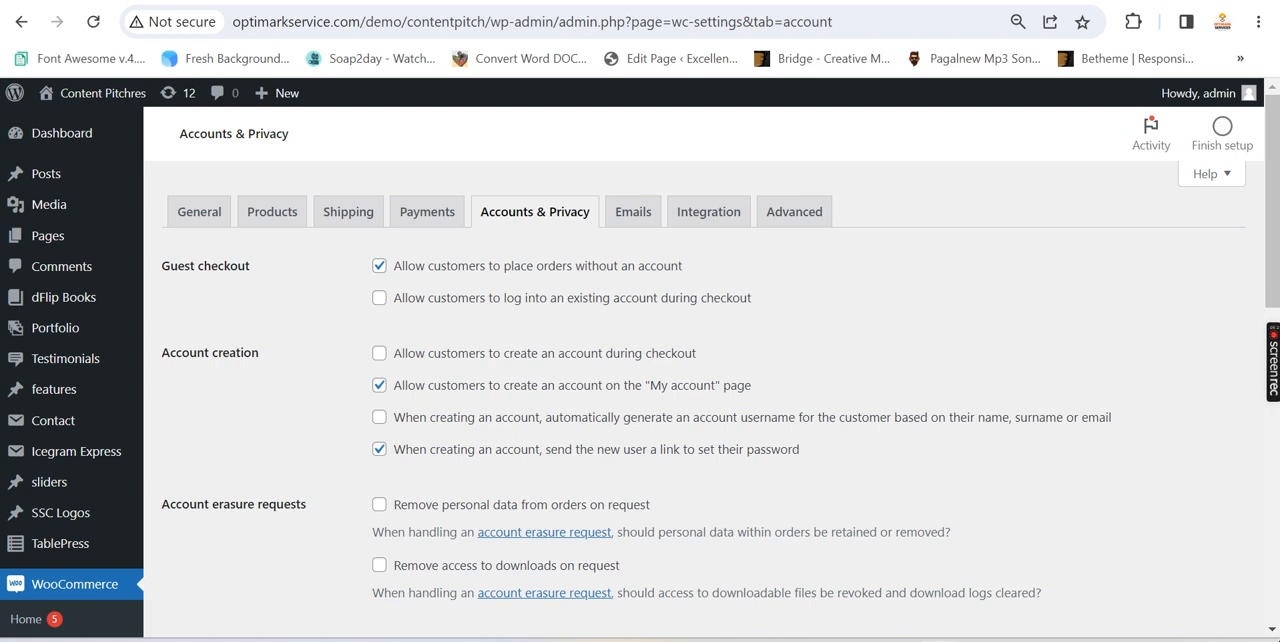
On the My account edit screen, highlight the [woocommerce_my_account] shortcode and view the live page in a new tab
key(ctrl+Tab)
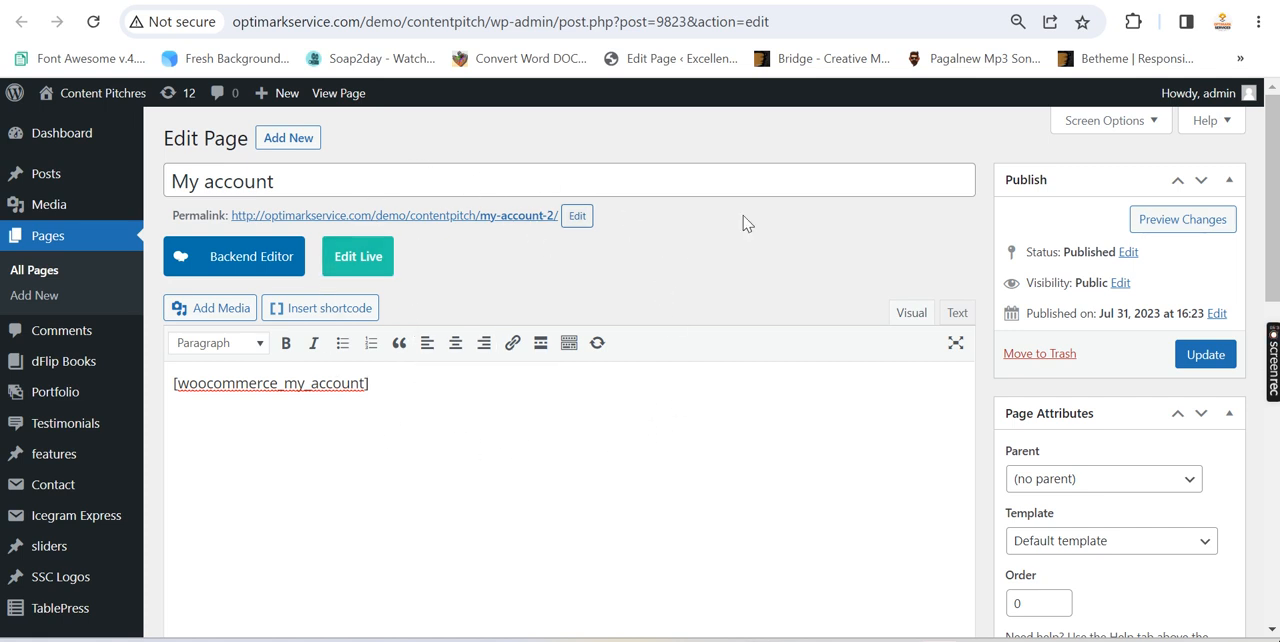
drag(405, 384, 166, 382)
click(166, 388)
right_click(328, 97)
click(366, 110)
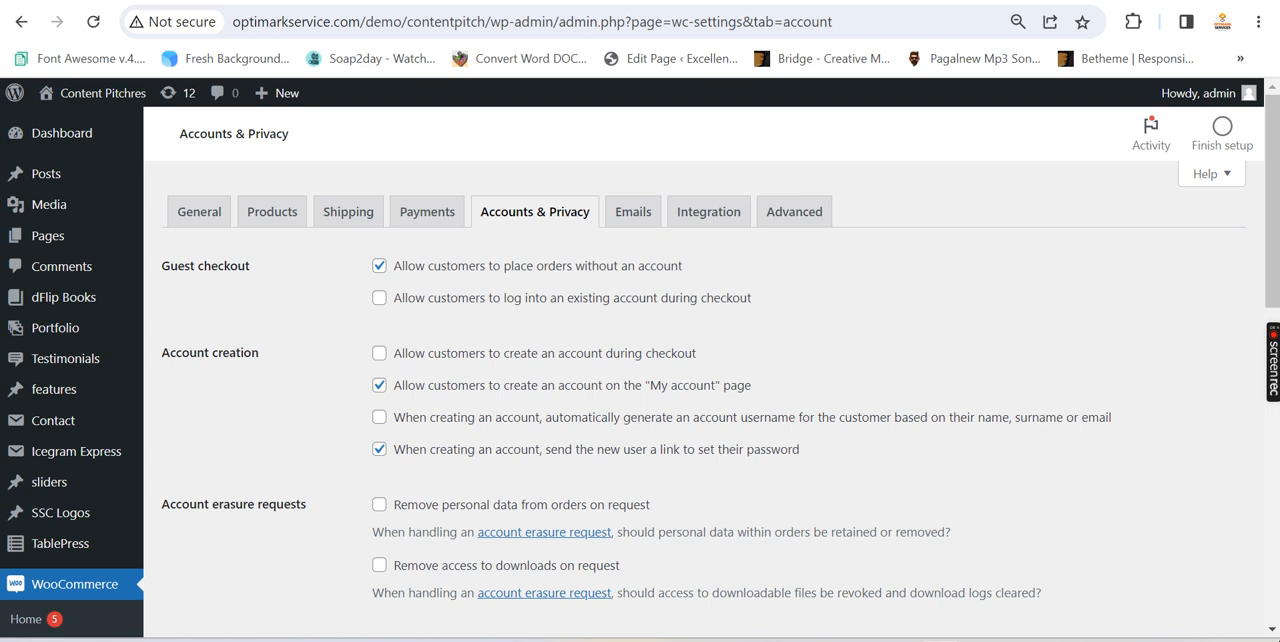
click(808, 2)
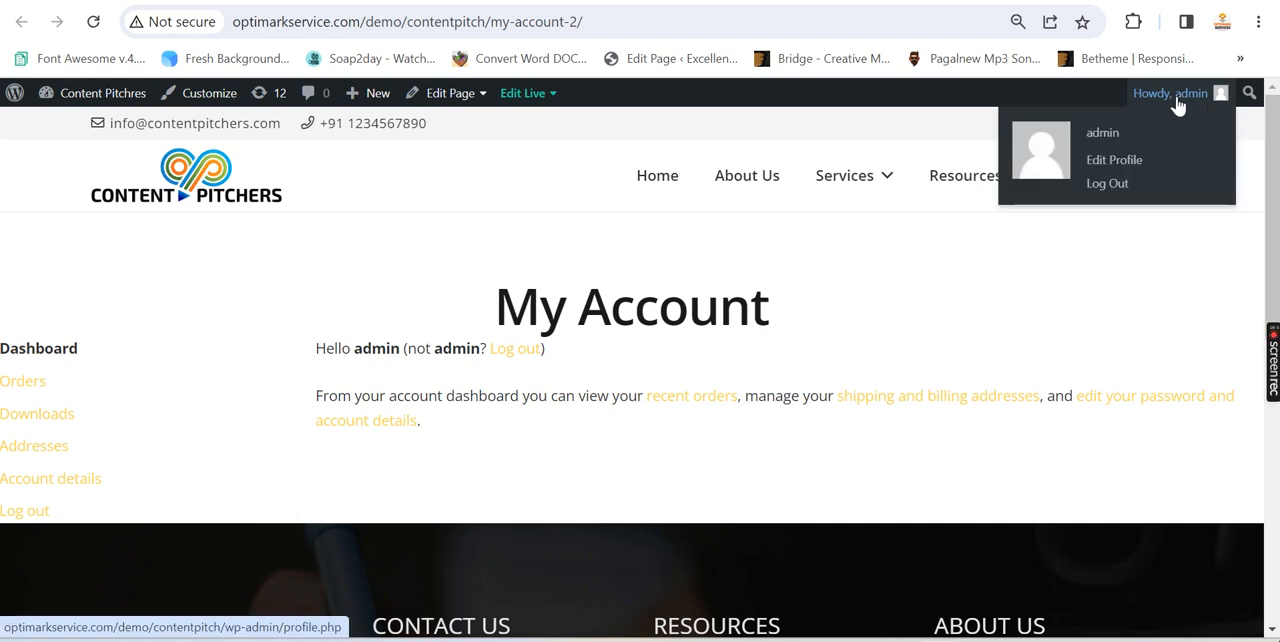
Copy the live My account page's address and load it in a new incognito window
click(588, 21)
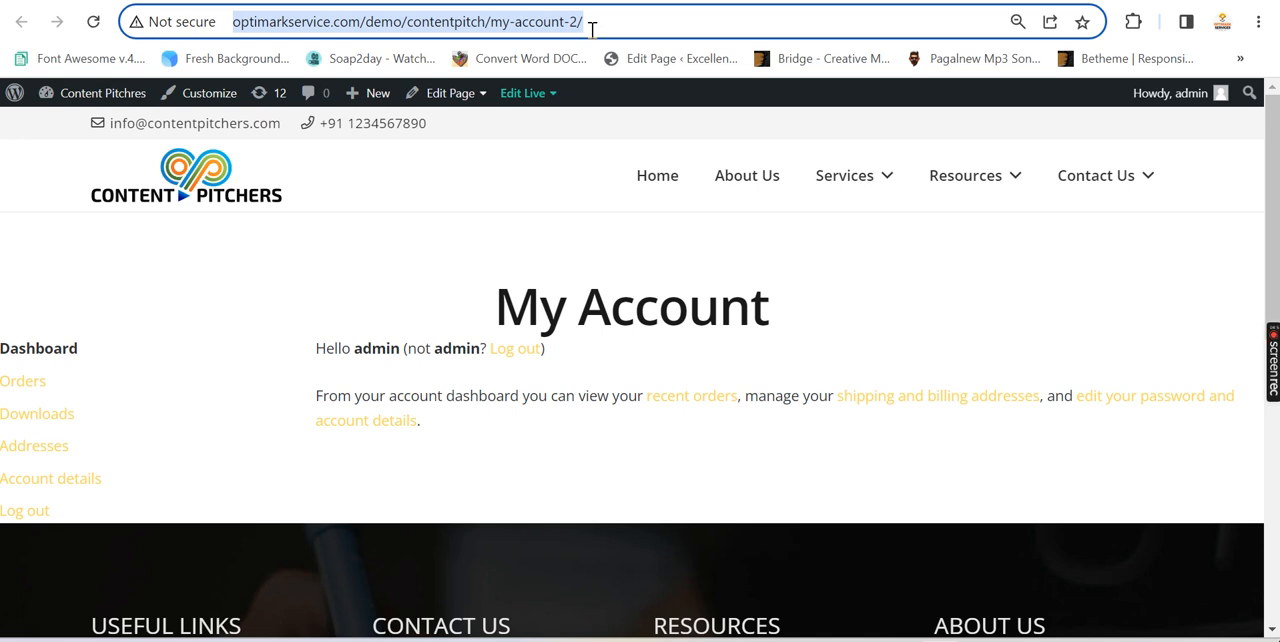
key(ctrl+c)
key(ctrl+shift+n)
key(ctrl+v)
key(Return)
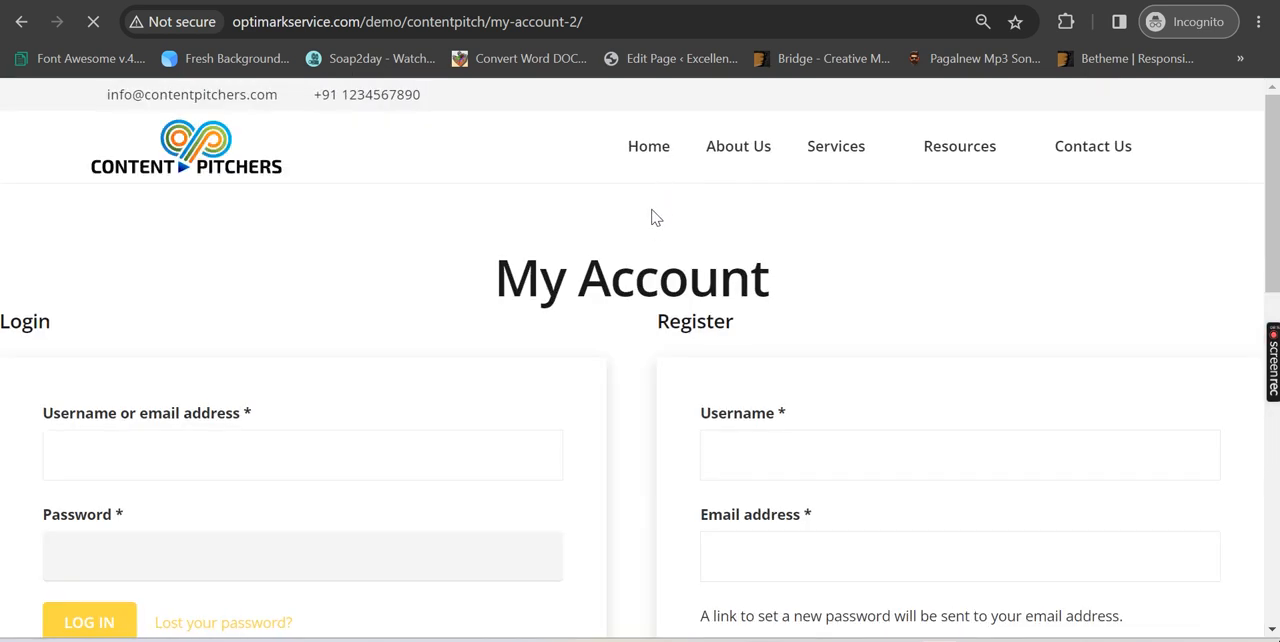
Examine the Login and Register forms, highlighting the Register heading and checking the Username and Email address fields
scroll(643, 237, down, 1)
scroll(700, 255, down, 1)
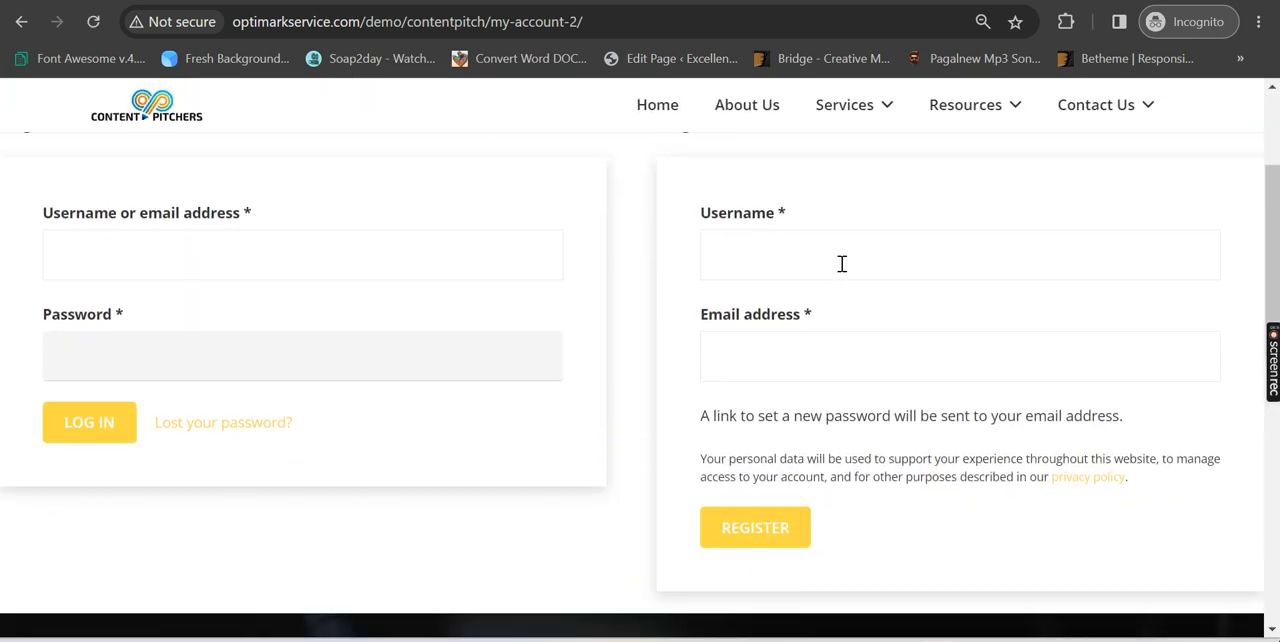
scroll(842, 263, up, 1)
drag(660, 220, 749, 229)
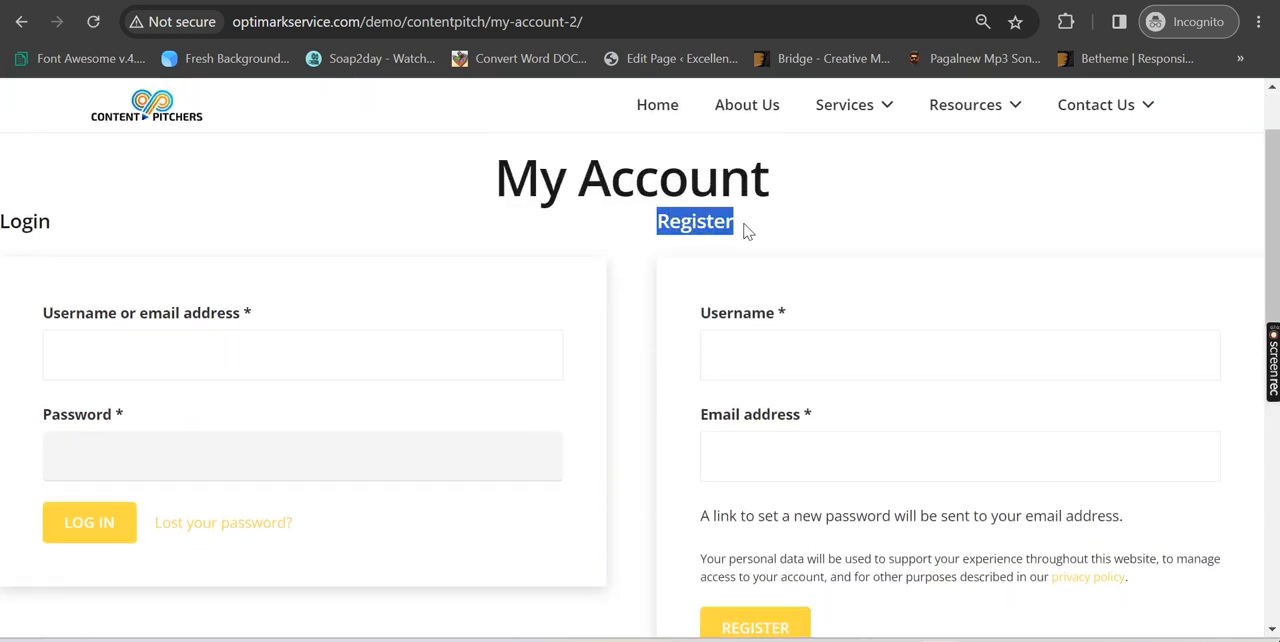
scroll(800, 306, down, 1)
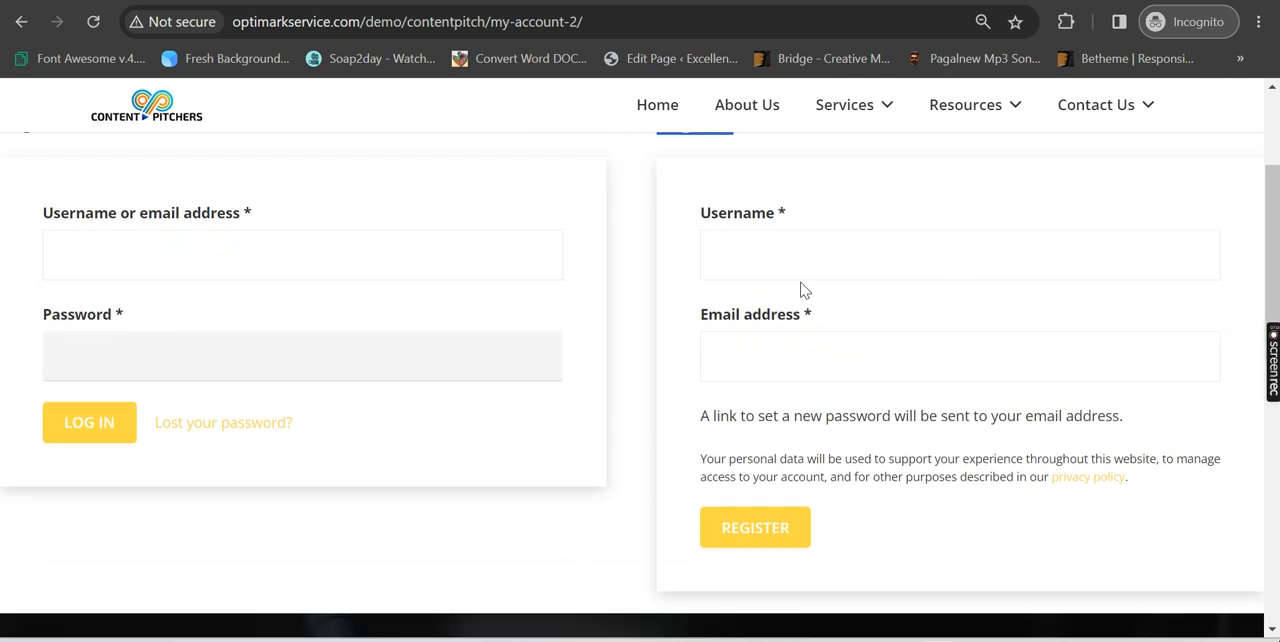
scroll(858, 300, up, 1)
scroll(760, 300, down, 1)
click(758, 251)
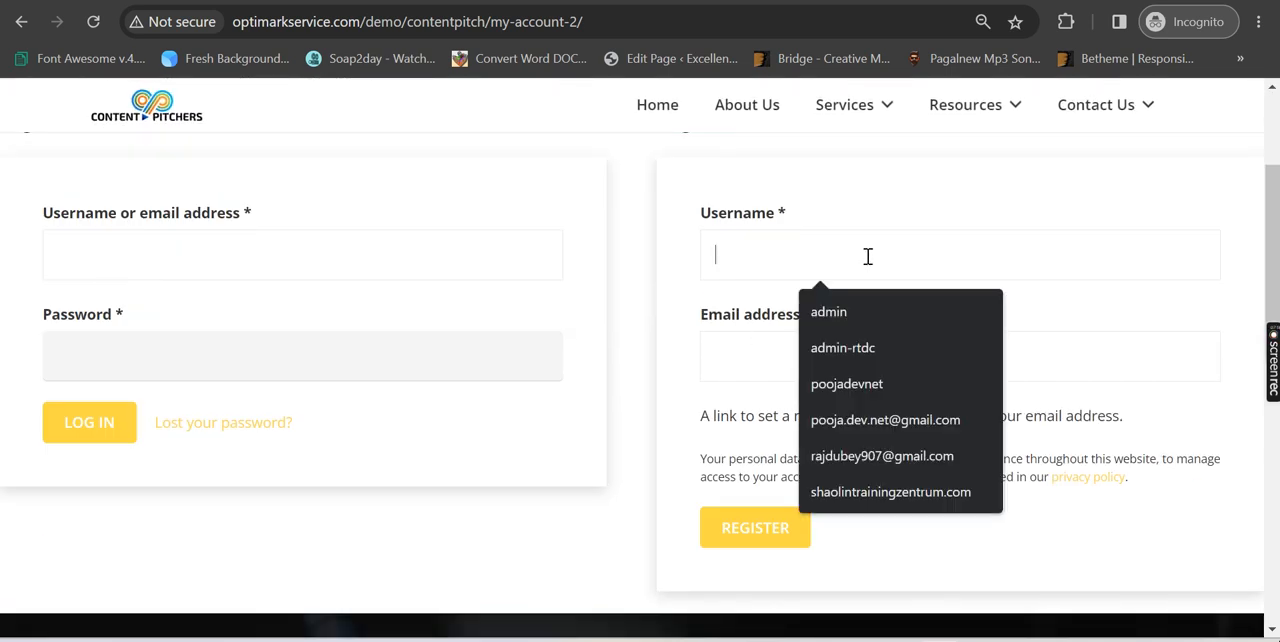
click(737, 356)
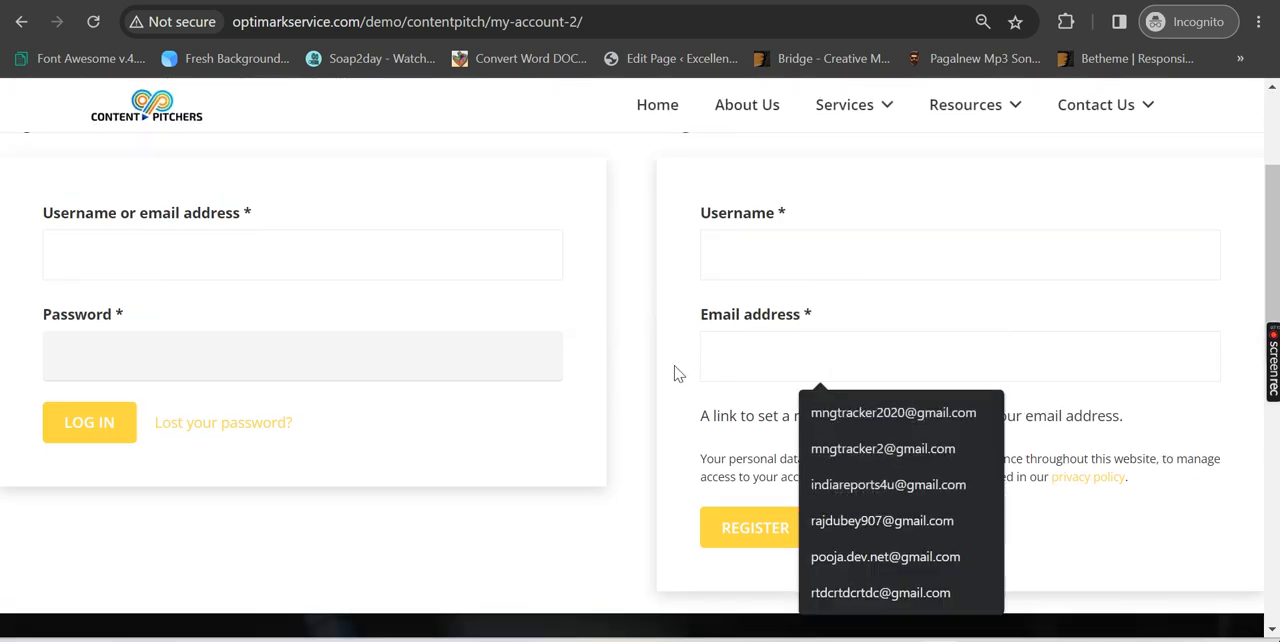
scroll(700, 372, down, 2)
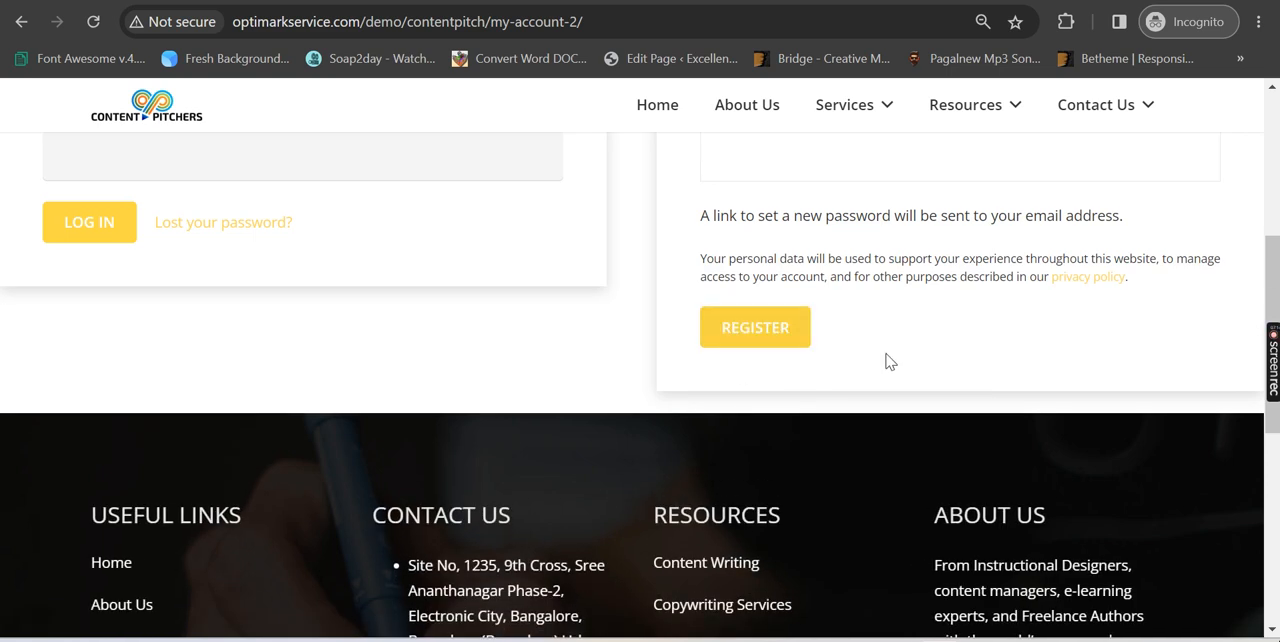
scroll(888, 358, up, 2)
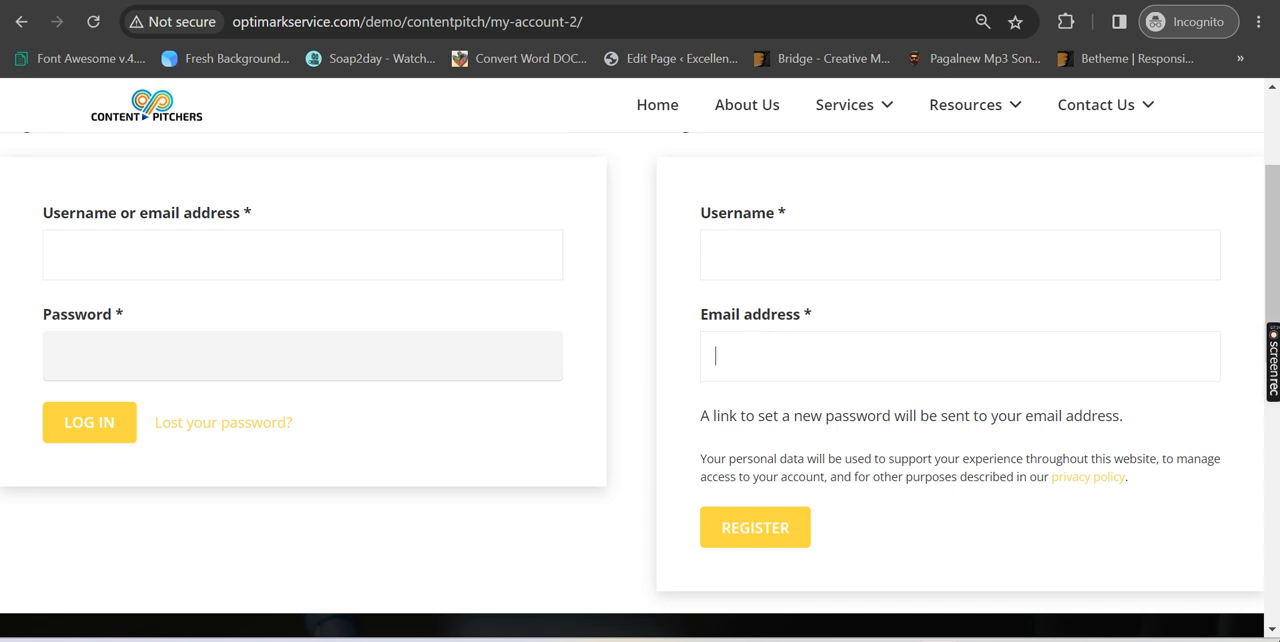
Compare the Accounts & Privacy settings with the incognito Register form, highlighting the note about the link to set a new password
key(alt+Tab)
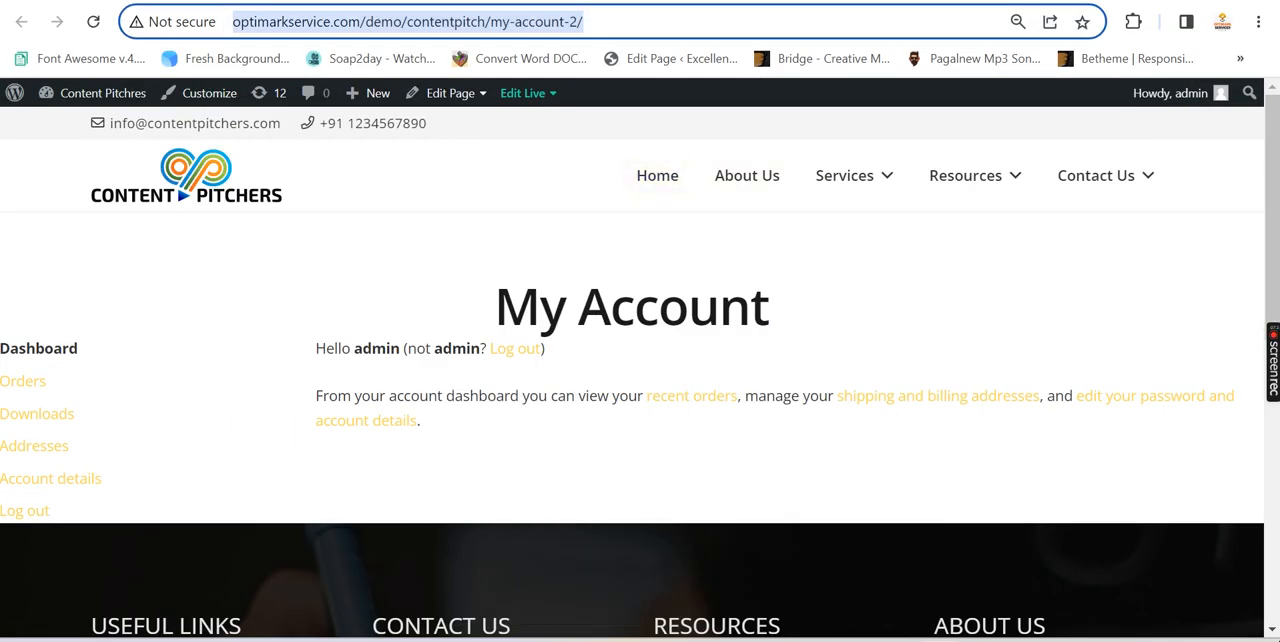
key(ctrl+Tab)
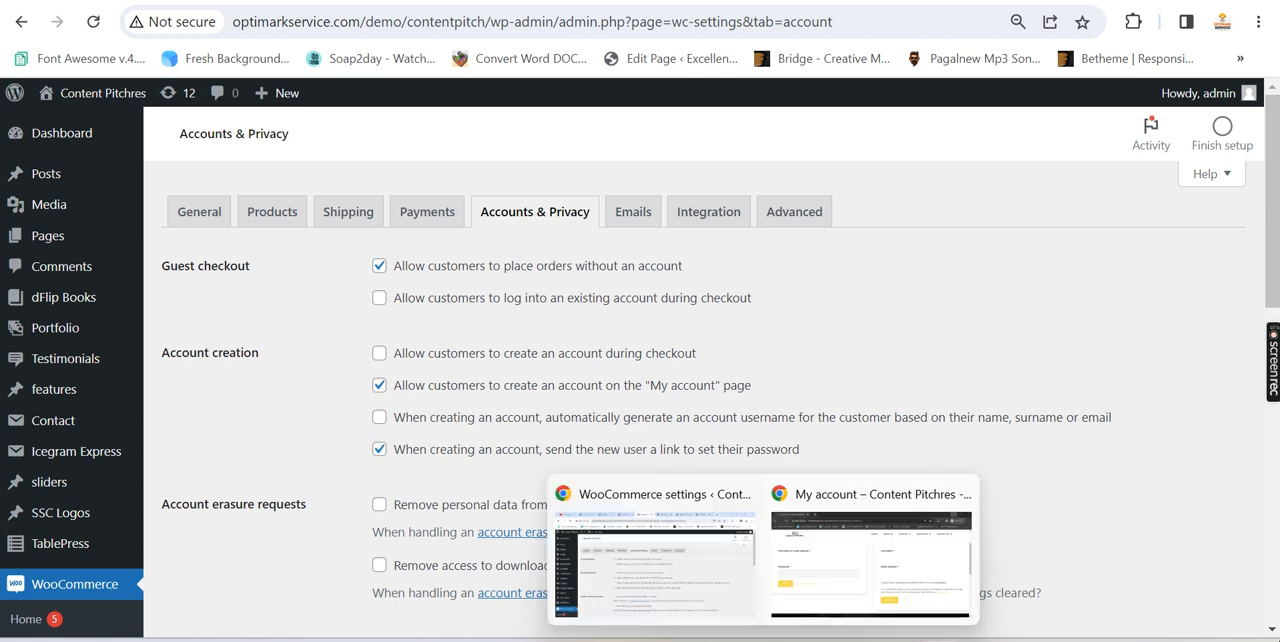
click(833, 575)
click(759, 270)
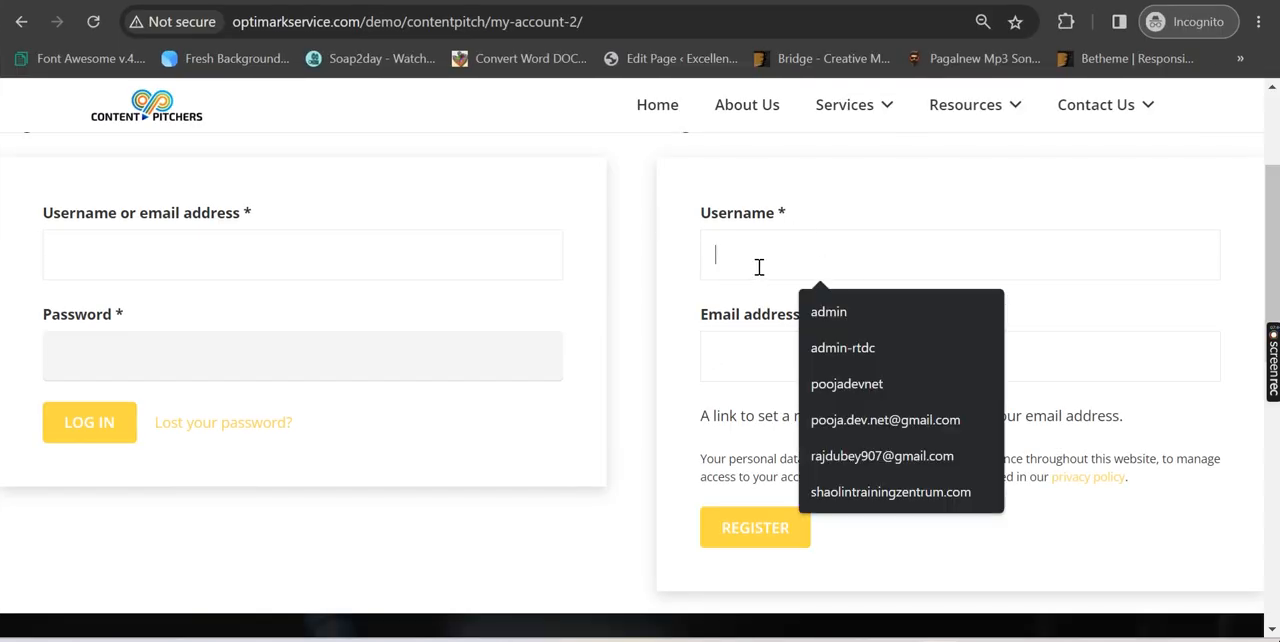
click(733, 368)
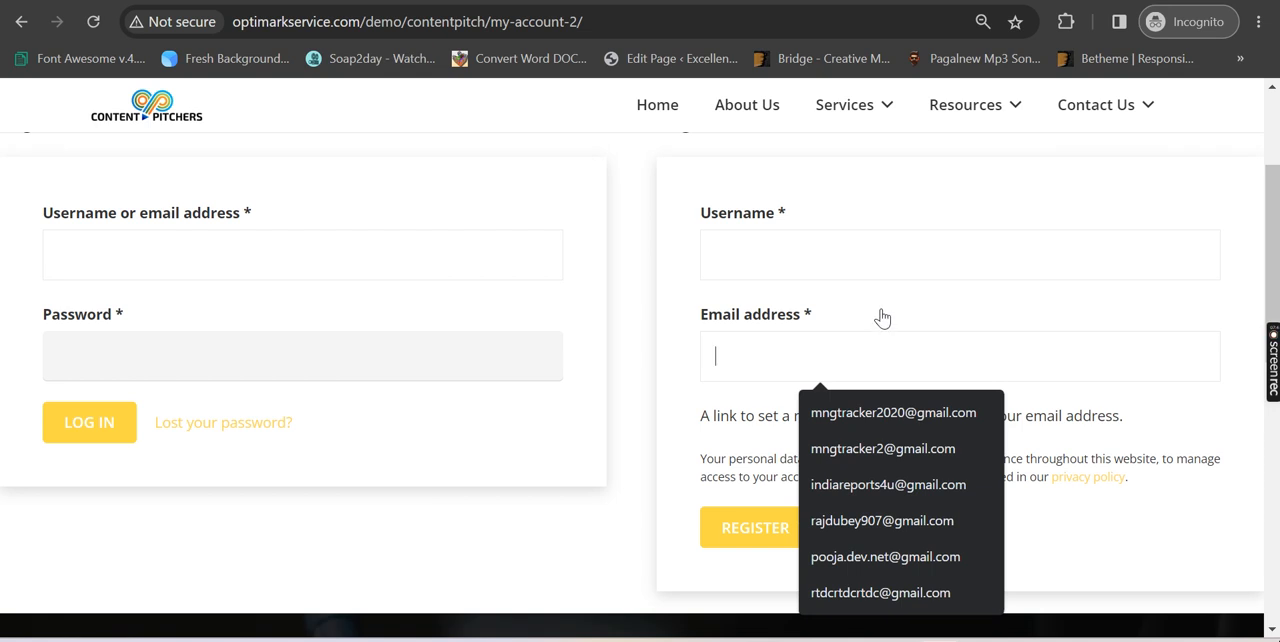
click(1151, 418)
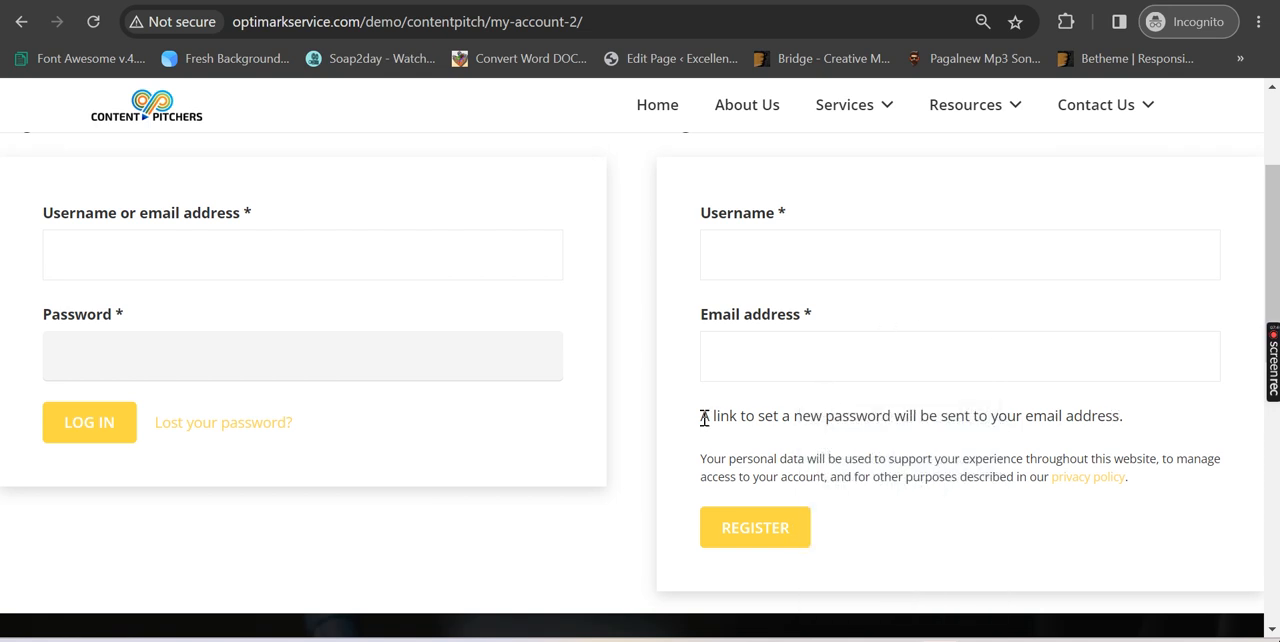
drag(708, 416, 1152, 428)
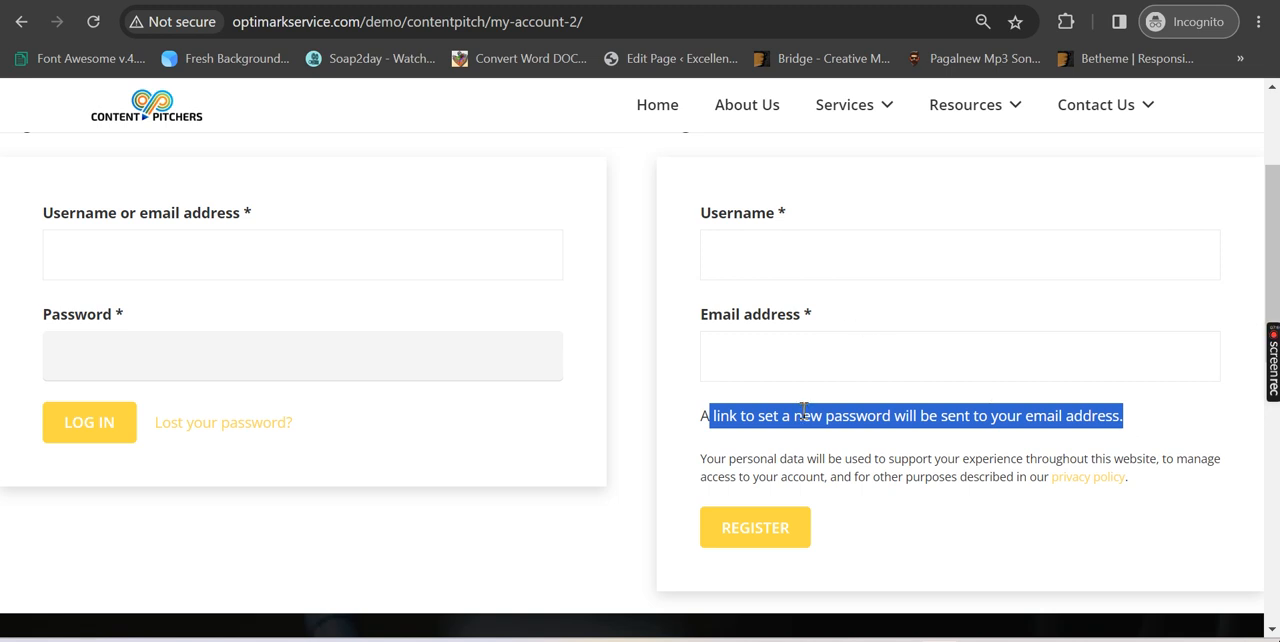
double_click(870, 416)
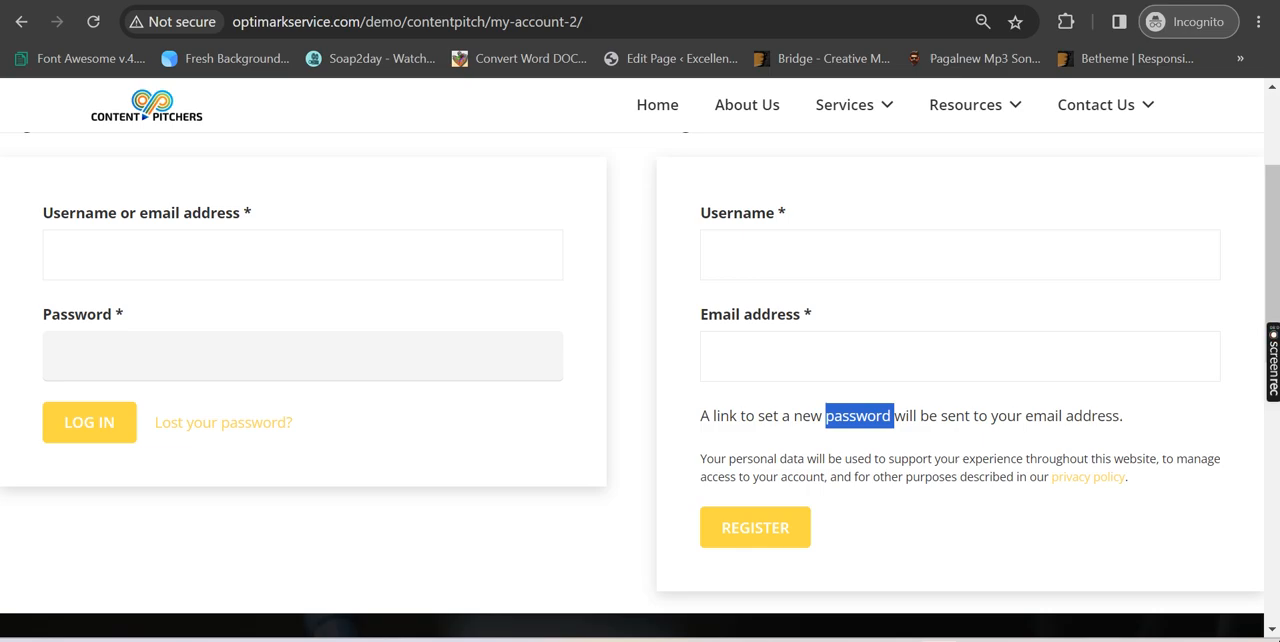
Highlight the setting allowing account creation on the "My account" page, then the my-account-2/ part of the incognito page's address
click(694, 586)
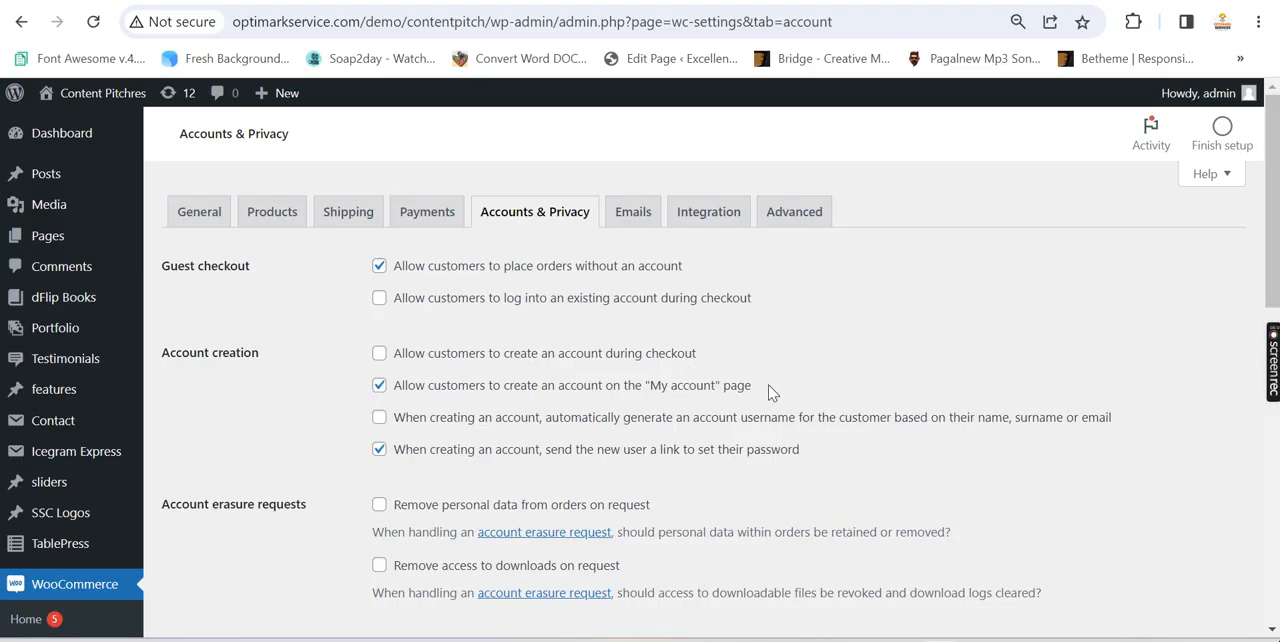
drag(770, 391, 401, 396)
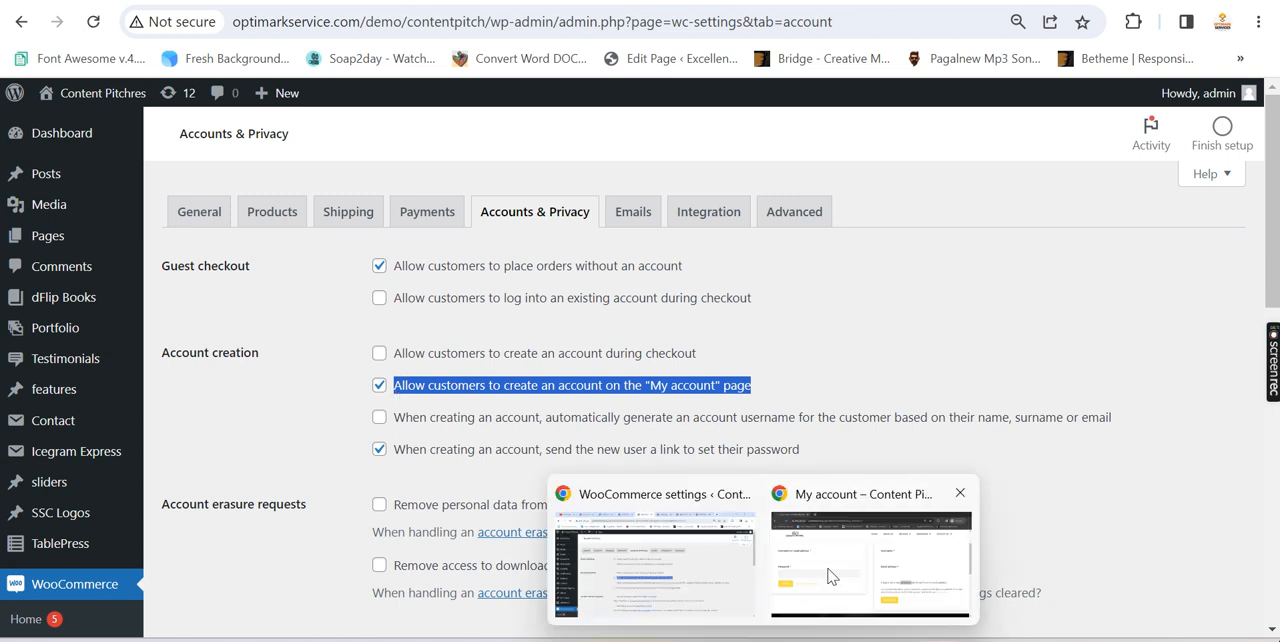
click(832, 574)
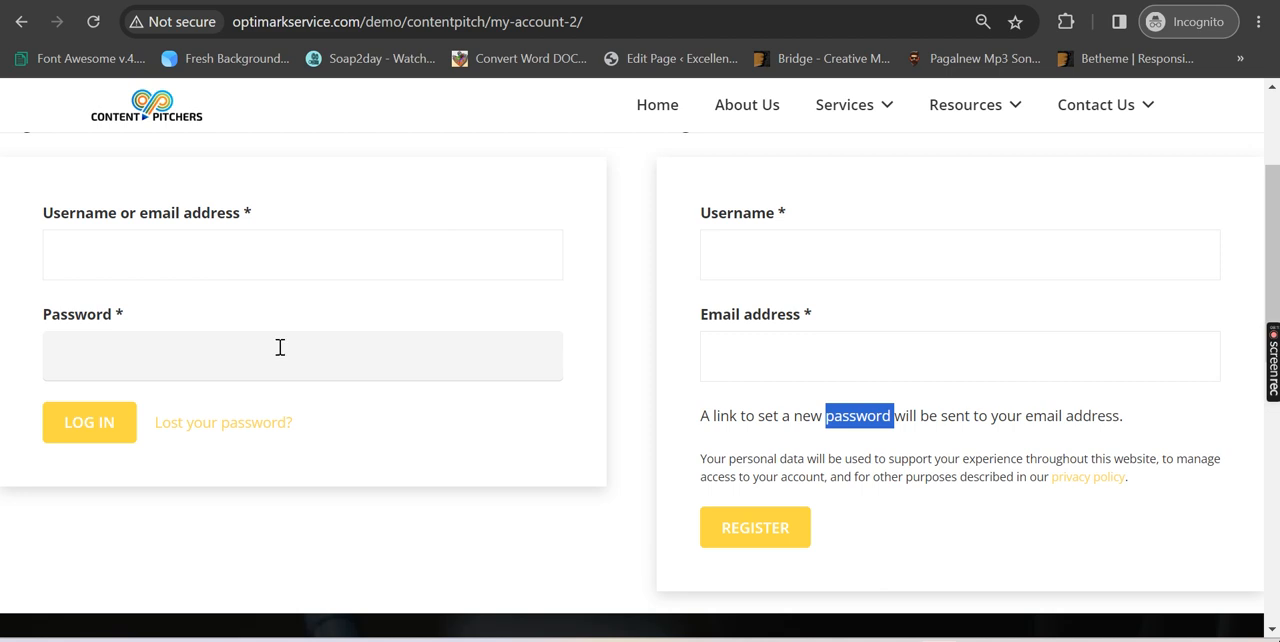
scroll(262, 315, up, 2)
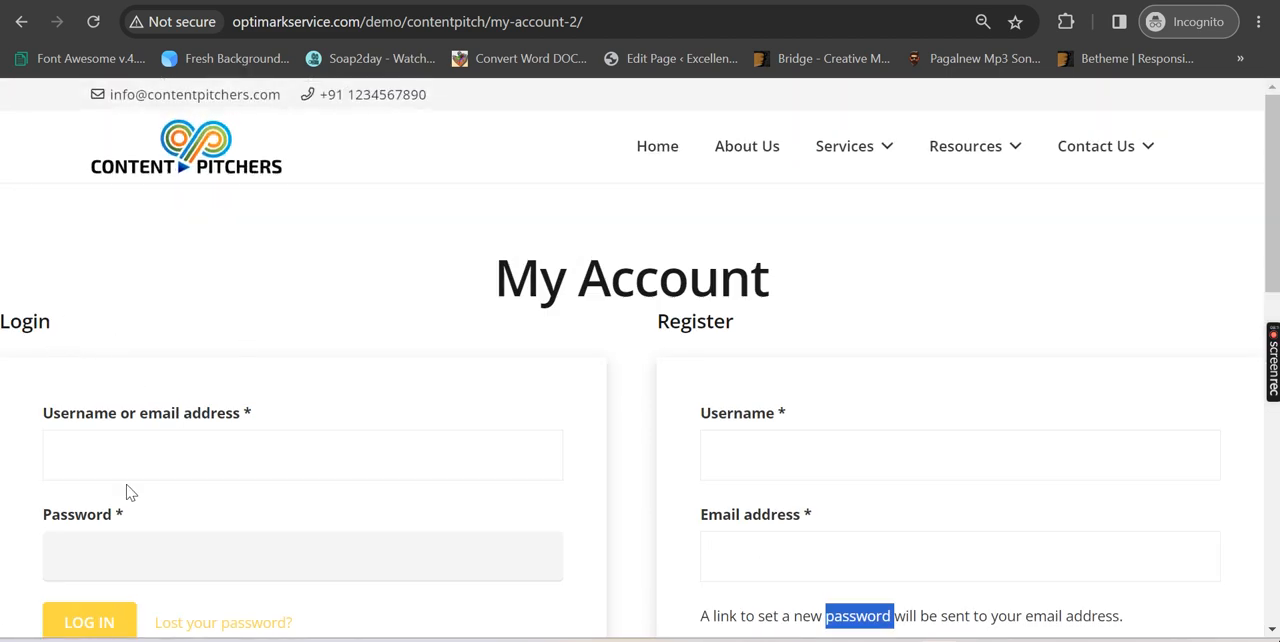
scroll(263, 478, down, 1)
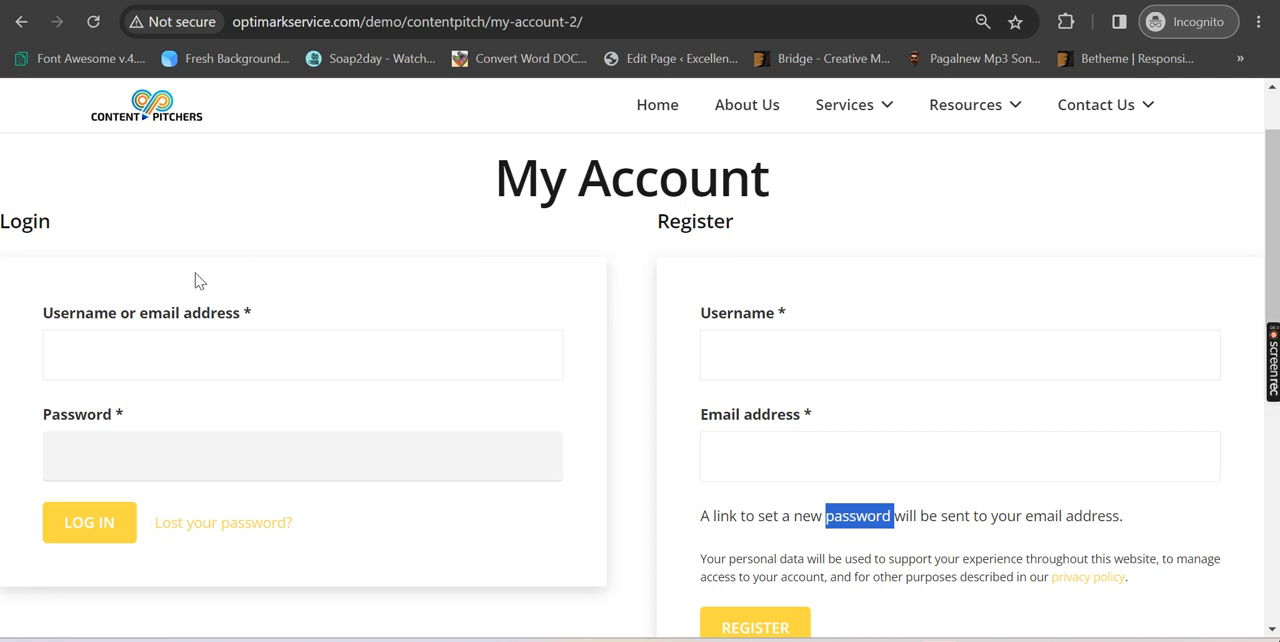
drag(617, 21, 518, 24)
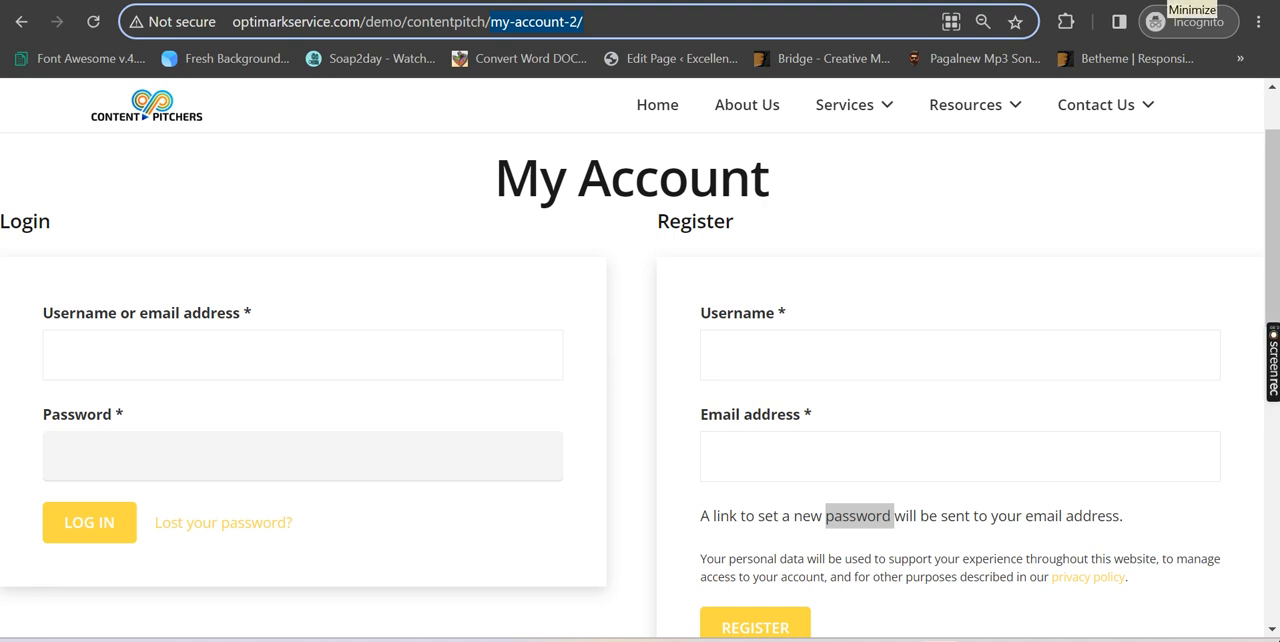
Return to the Accounts & Privacy settings, enable automatic username generation for new accounts, and save the changes
click(1164, 1)
click(845, 362)
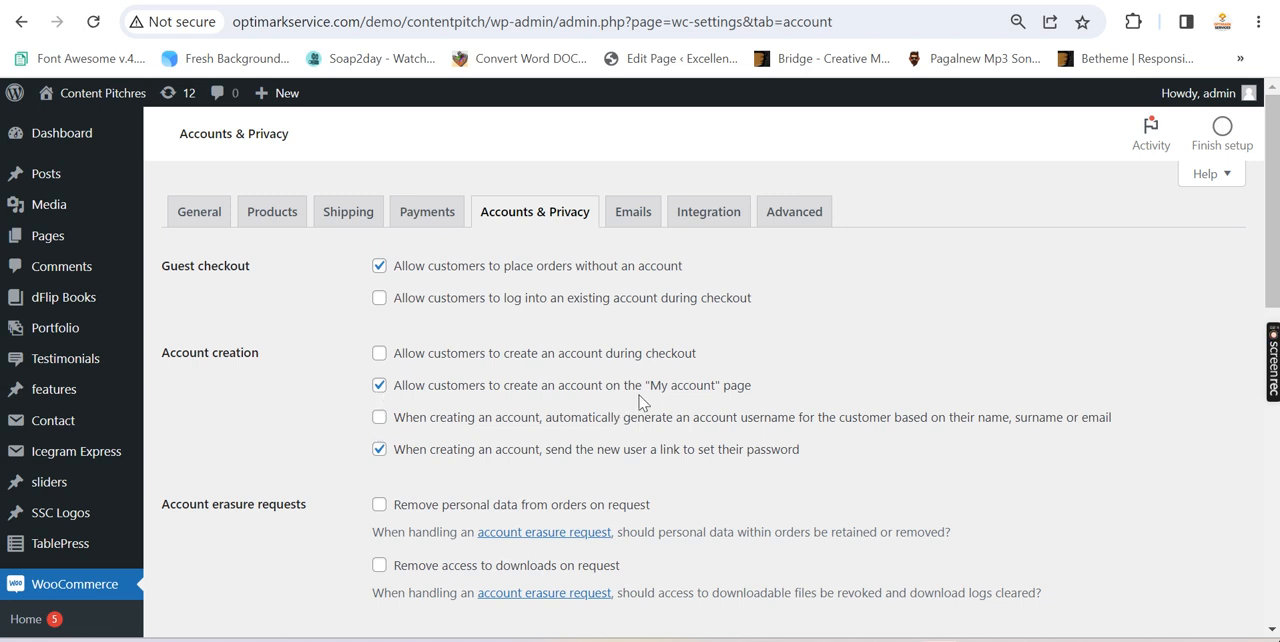
click(380, 418)
scroll(646, 420, down, 8)
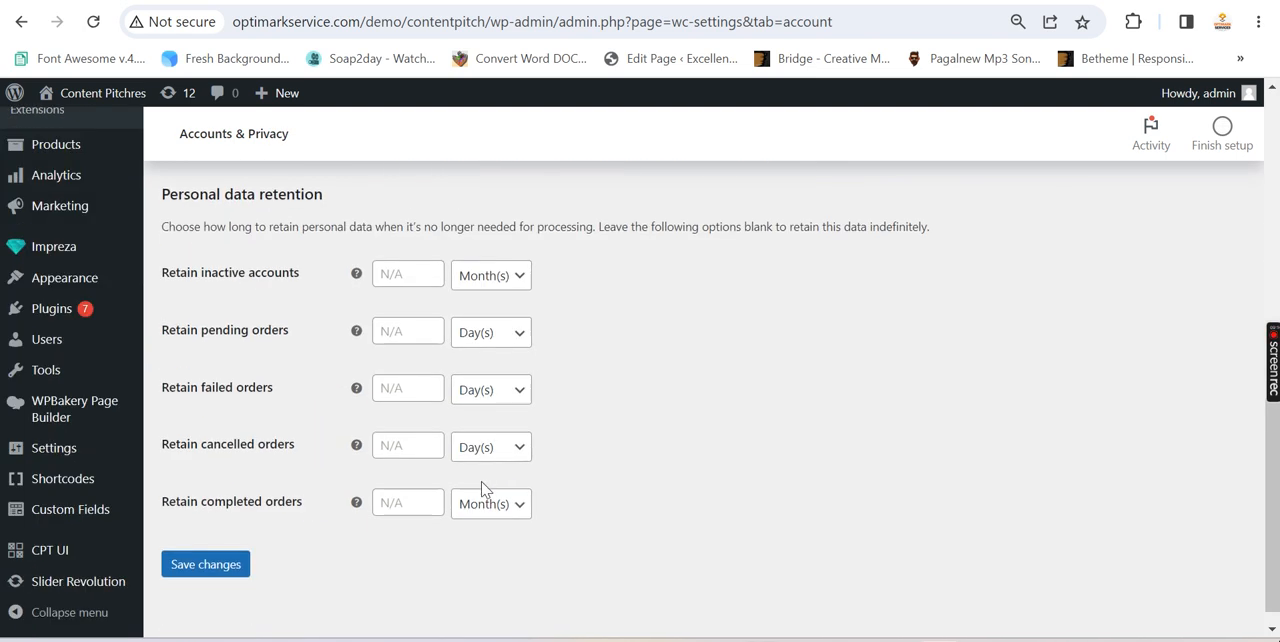
click(206, 545)
Reload the My account page in the incognito window to check the Register form's fields
mouse_move(790, 628)
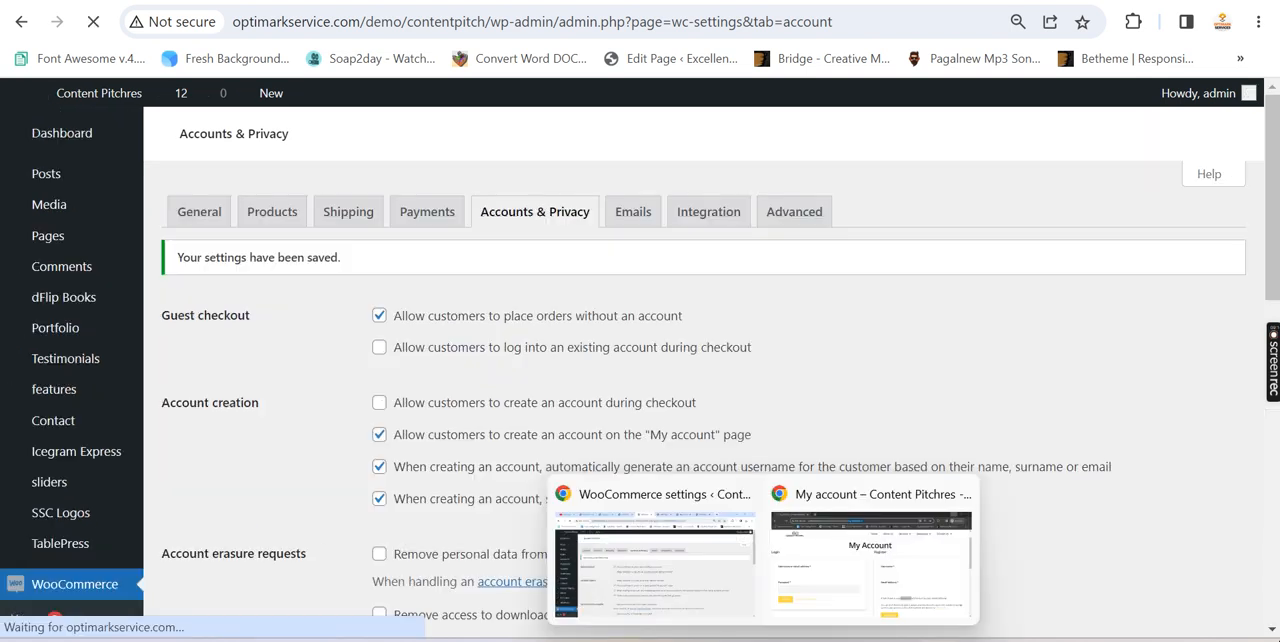
click(814, 570)
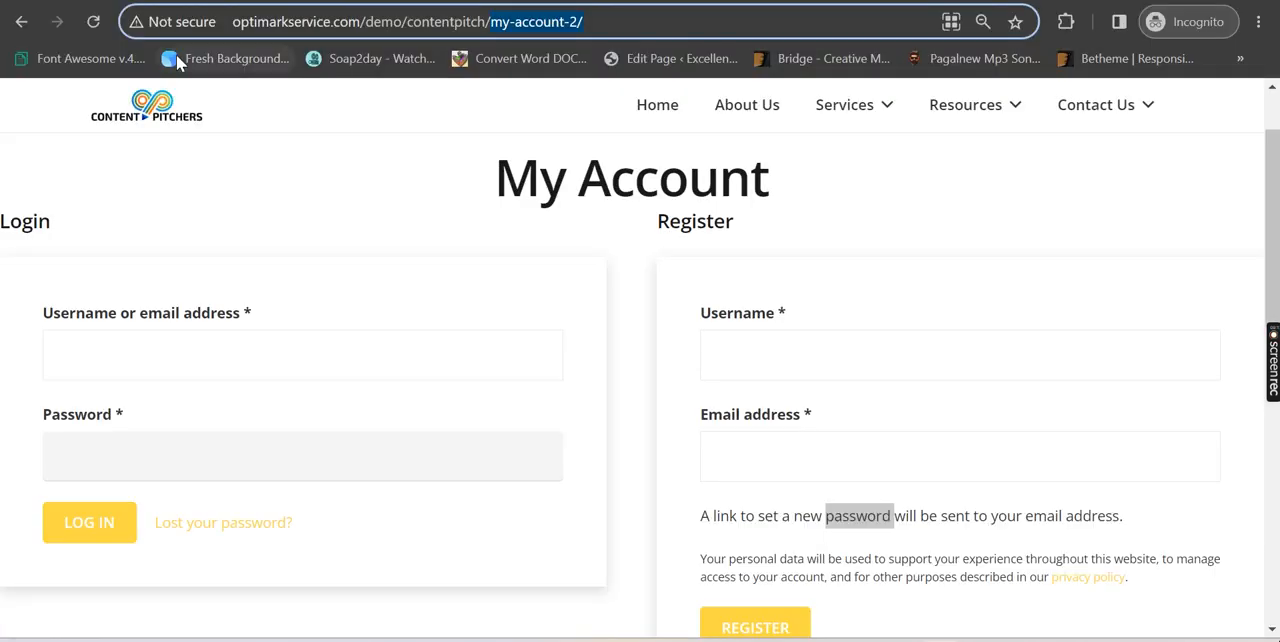
click(93, 22)
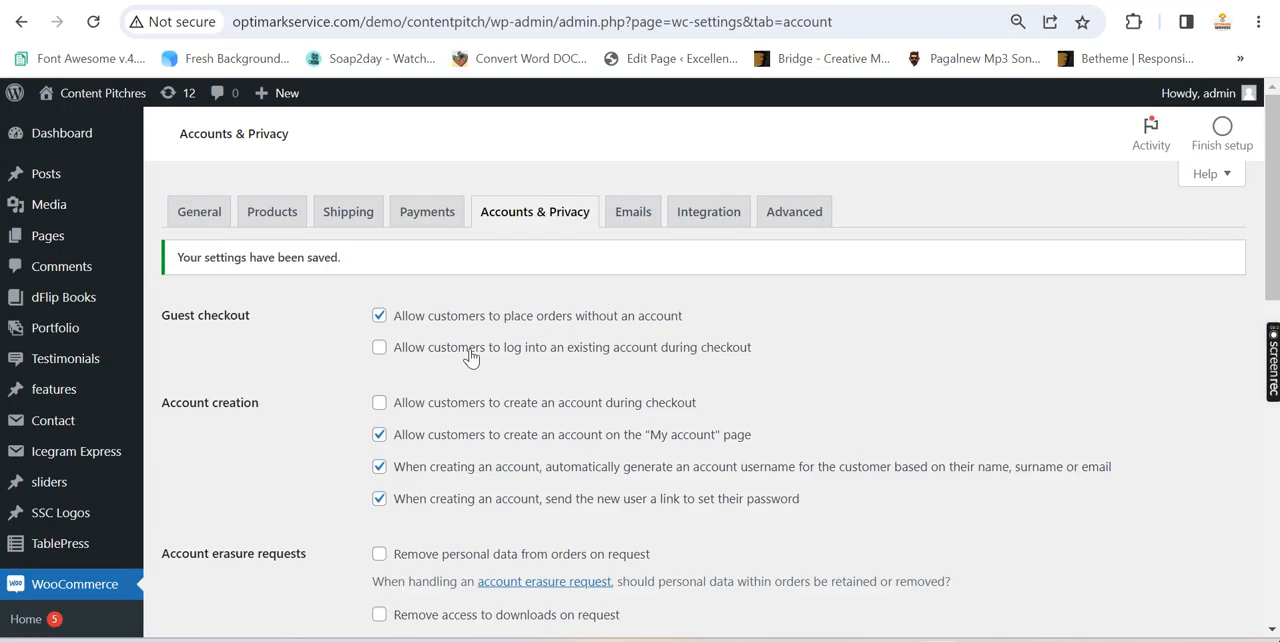
Disable automatic username generation and the emailed set-password link for new accounts, and save the changes
click(378, 468)
scroll(545, 462, down, 2)
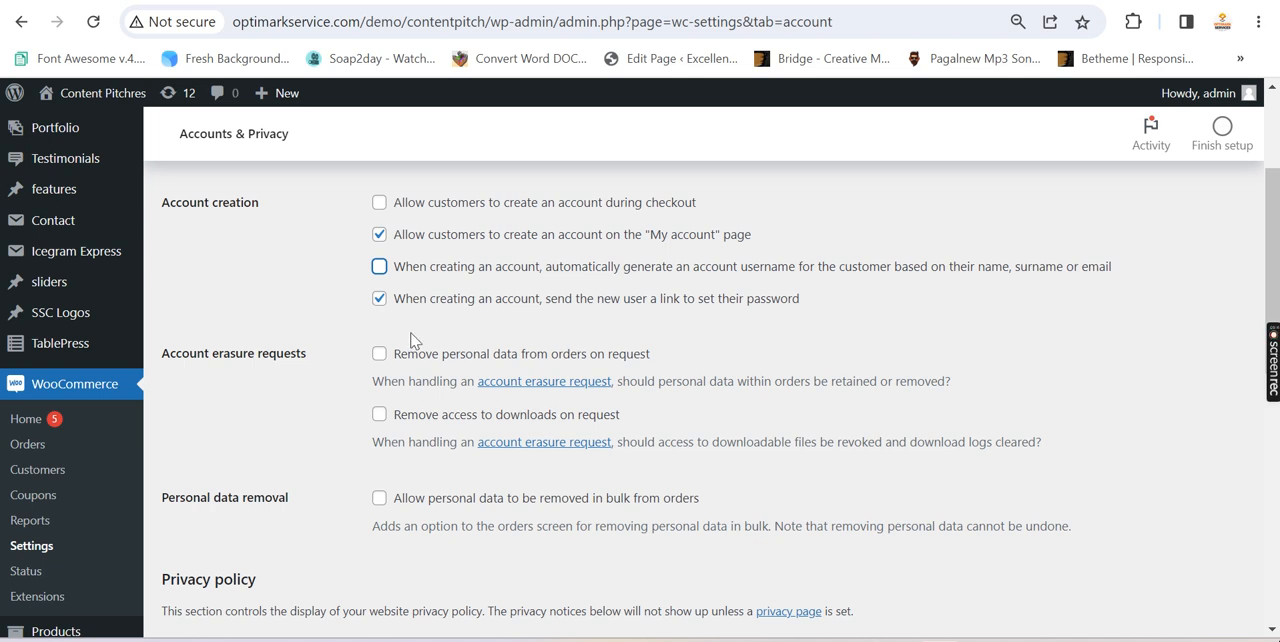
click(379, 298)
scroll(729, 414, down, 6)
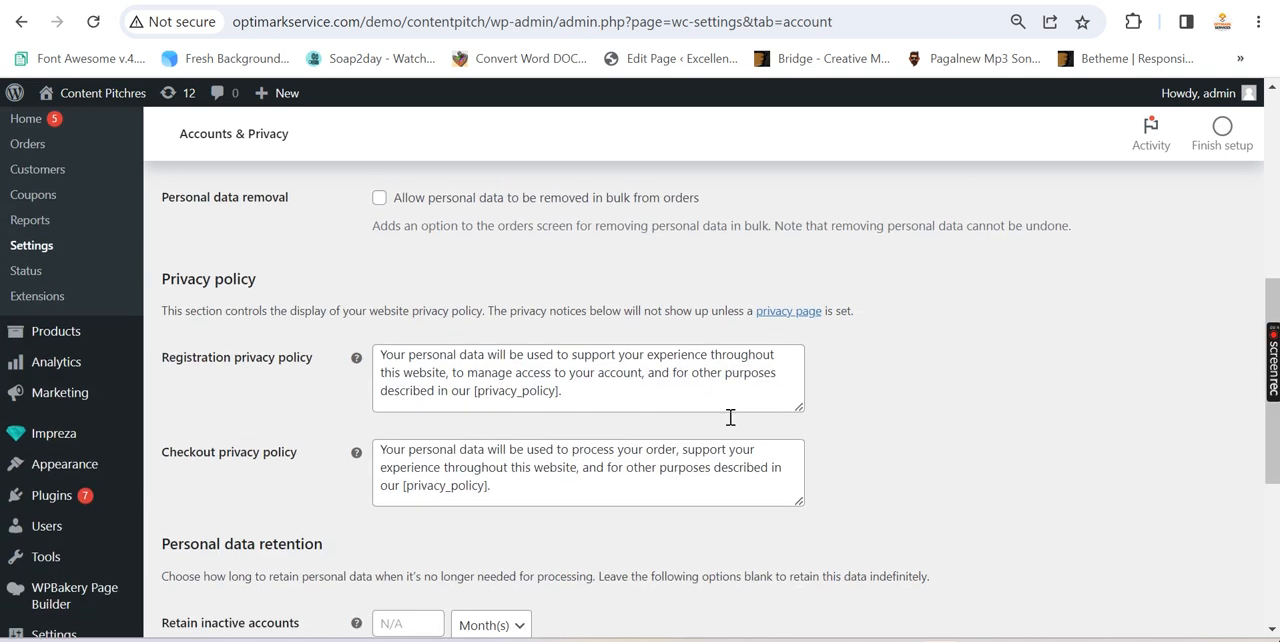
click(216, 546)
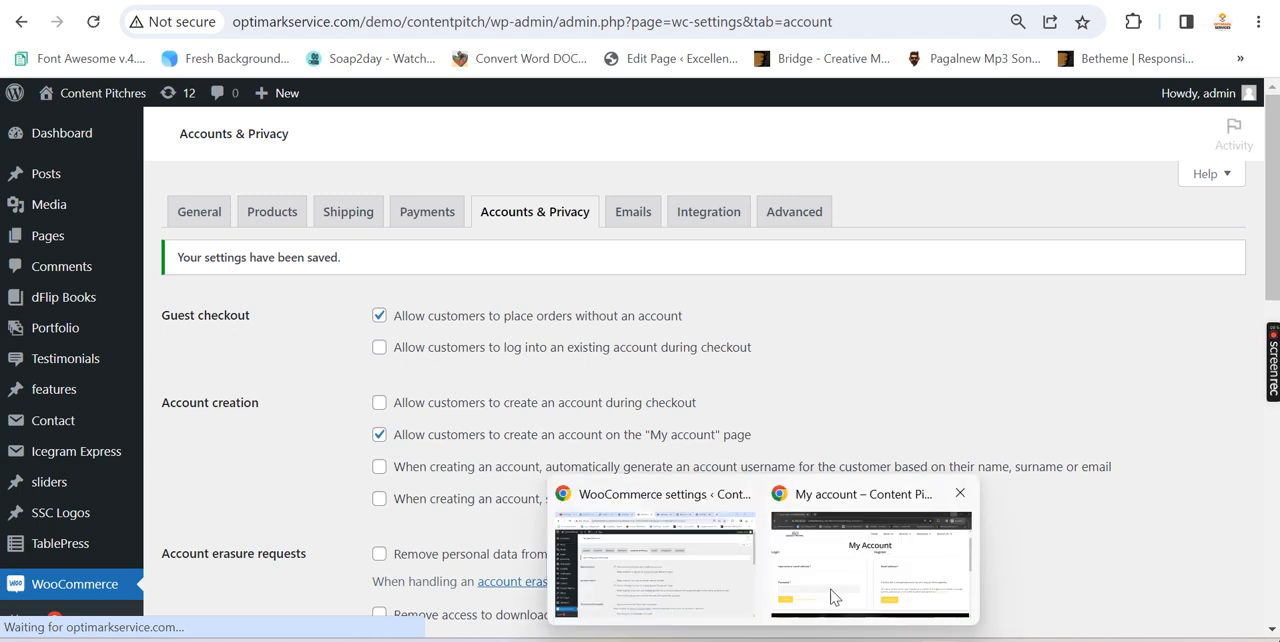
Reload the My account page in the incognito window and check the Register form's Username, Email address and Password fields
click(836, 598)
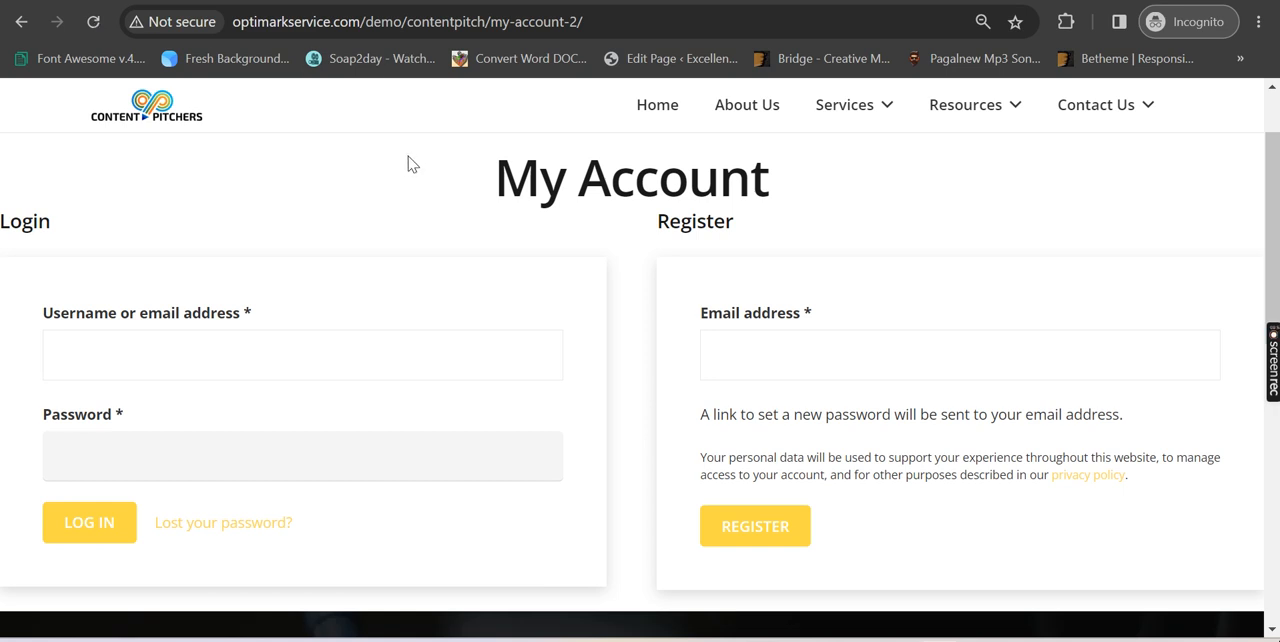
click(600, 22)
key(Return)
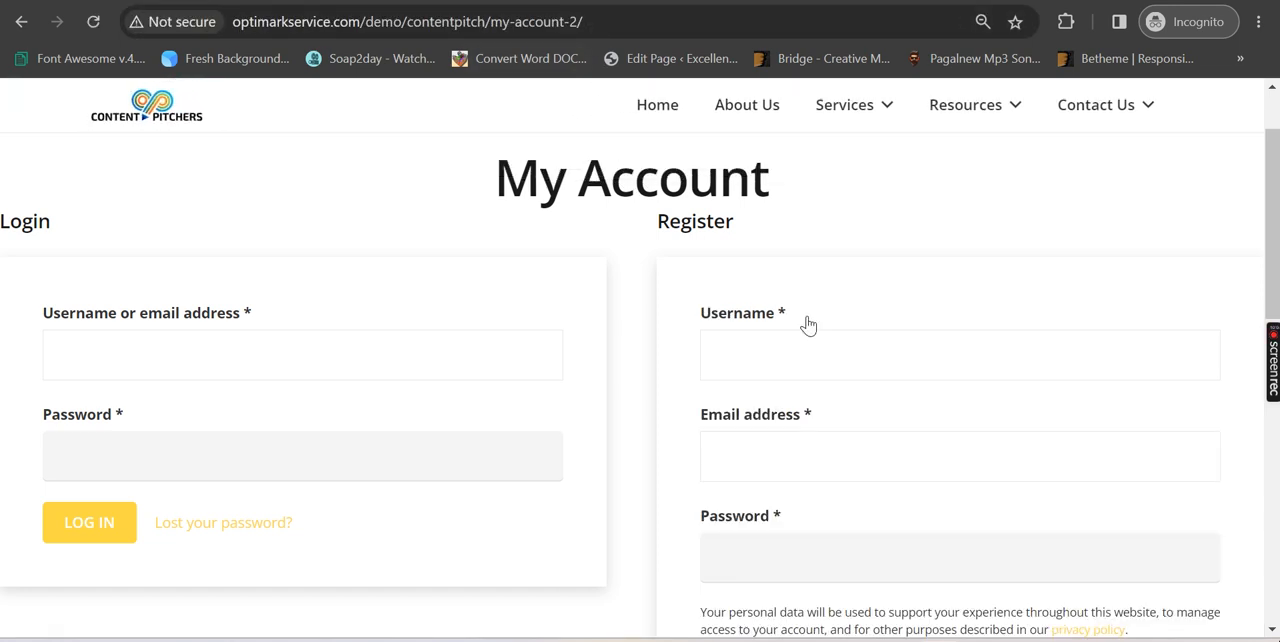
scroll(848, 398, down, 2)
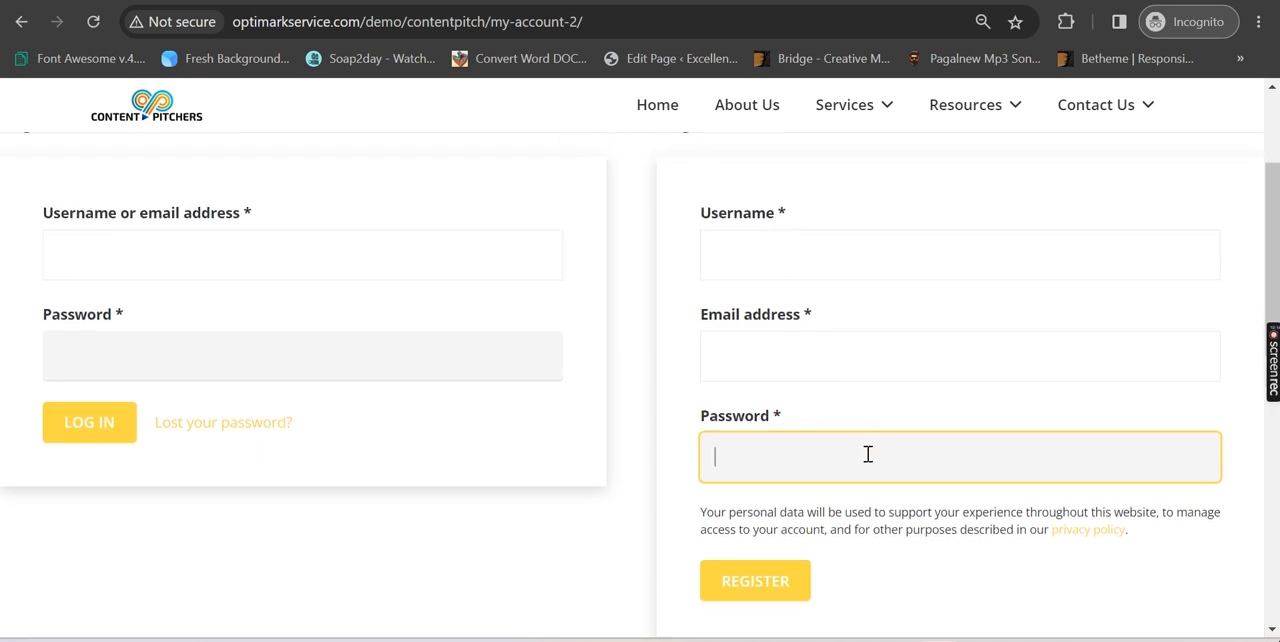
click(783, 262)
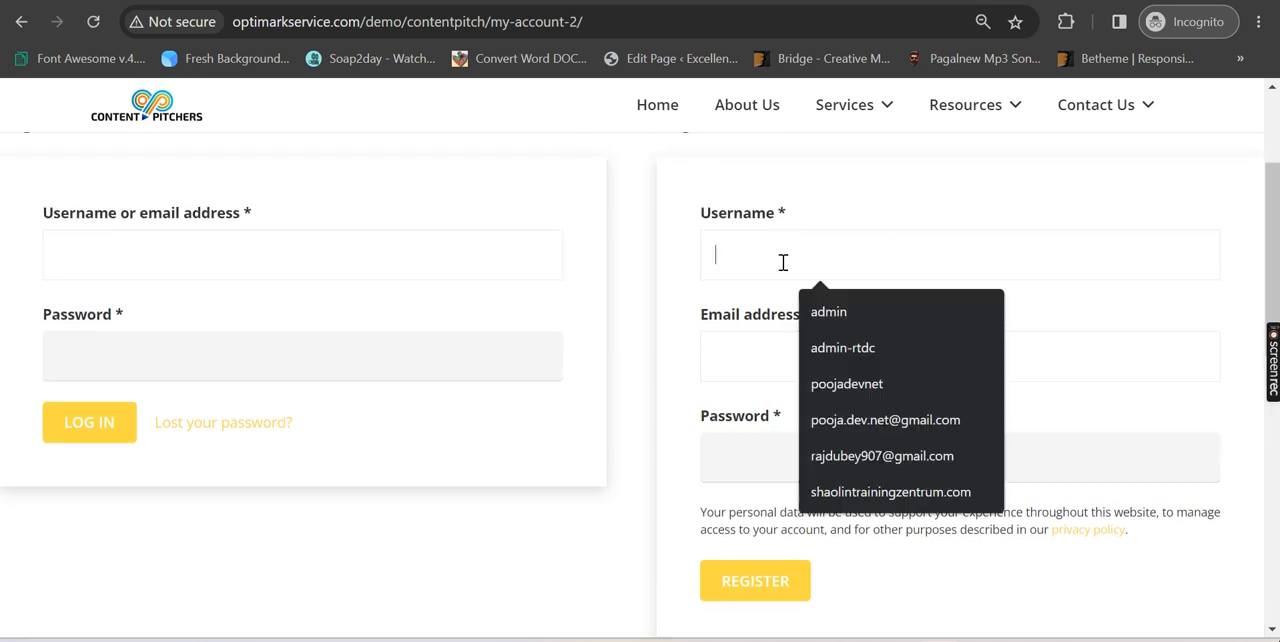
click(737, 360)
click(723, 468)
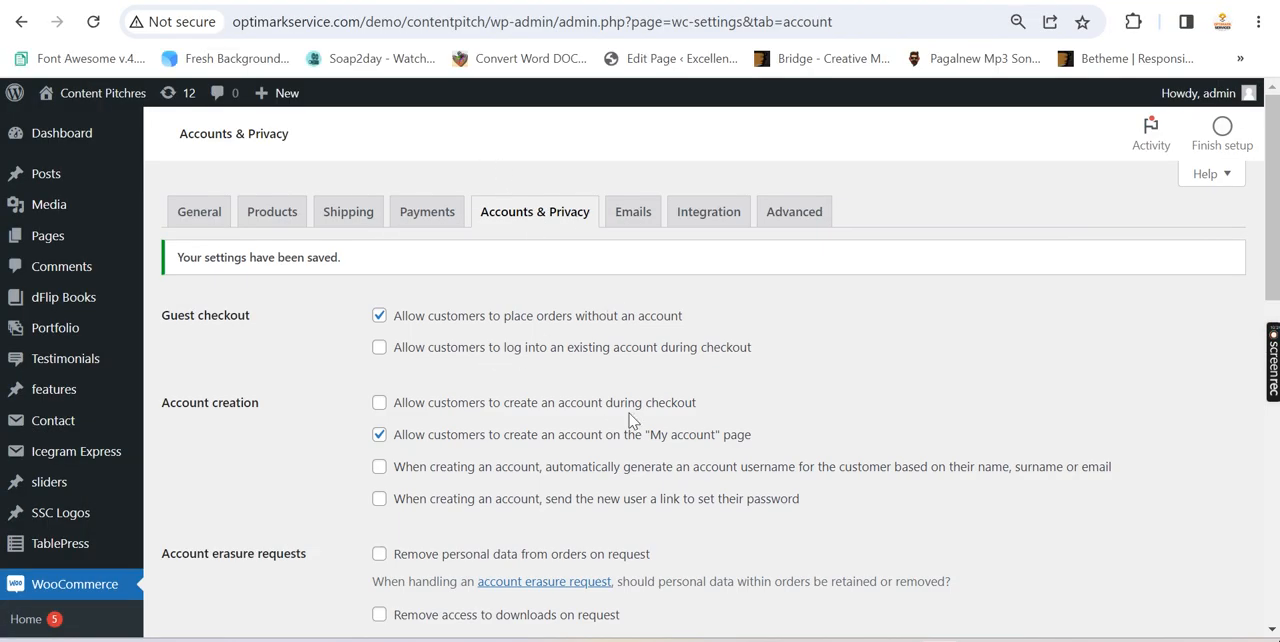
Review the Accounts & Privacy settings from Guest checkout through the privacy policy options
scroll(433, 339, down, 2)
scroll(1017, 408, up, 3)
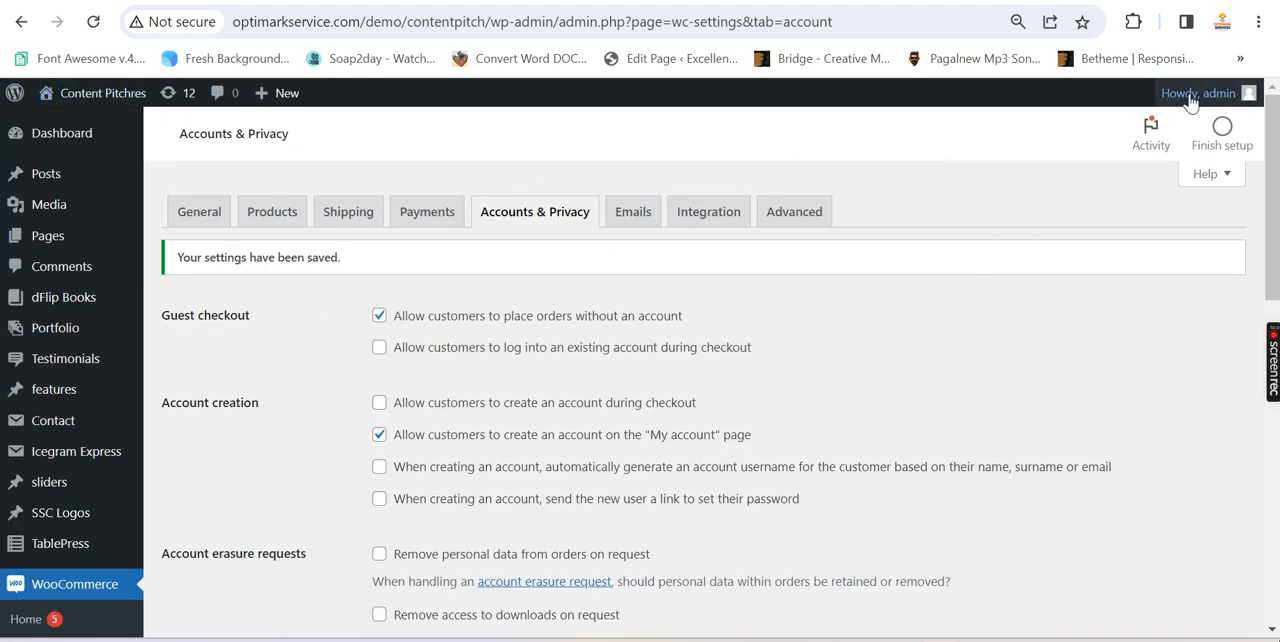
mouse_move(1192, 95)
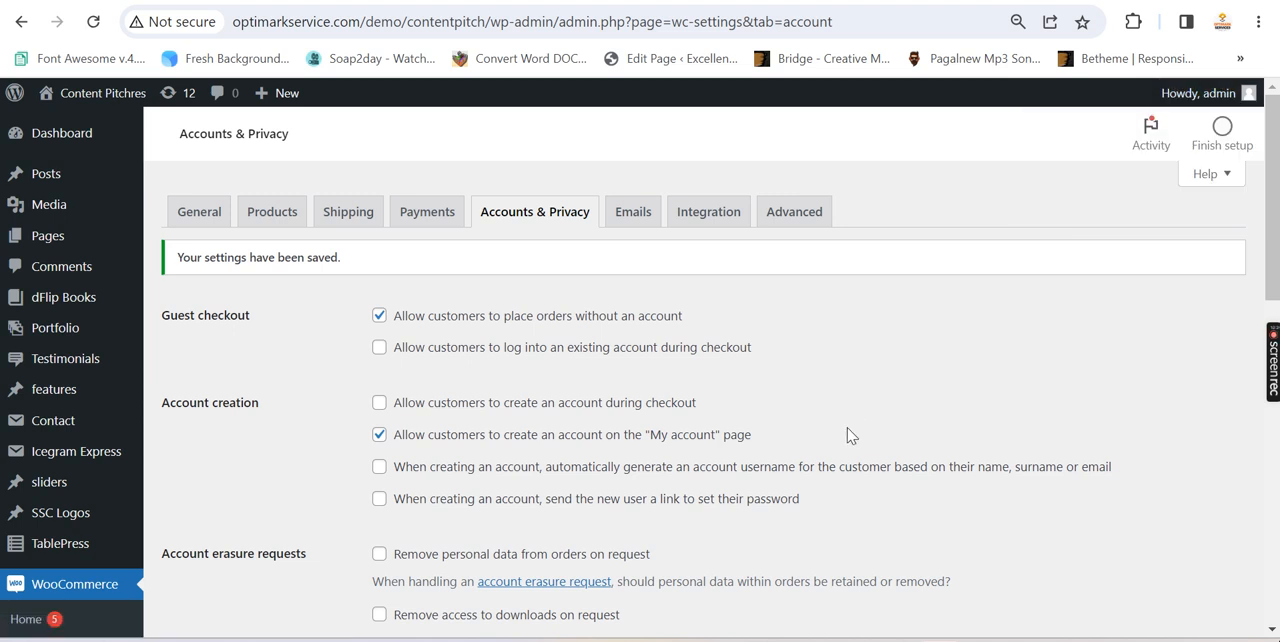
scroll(830, 415, down, 2)
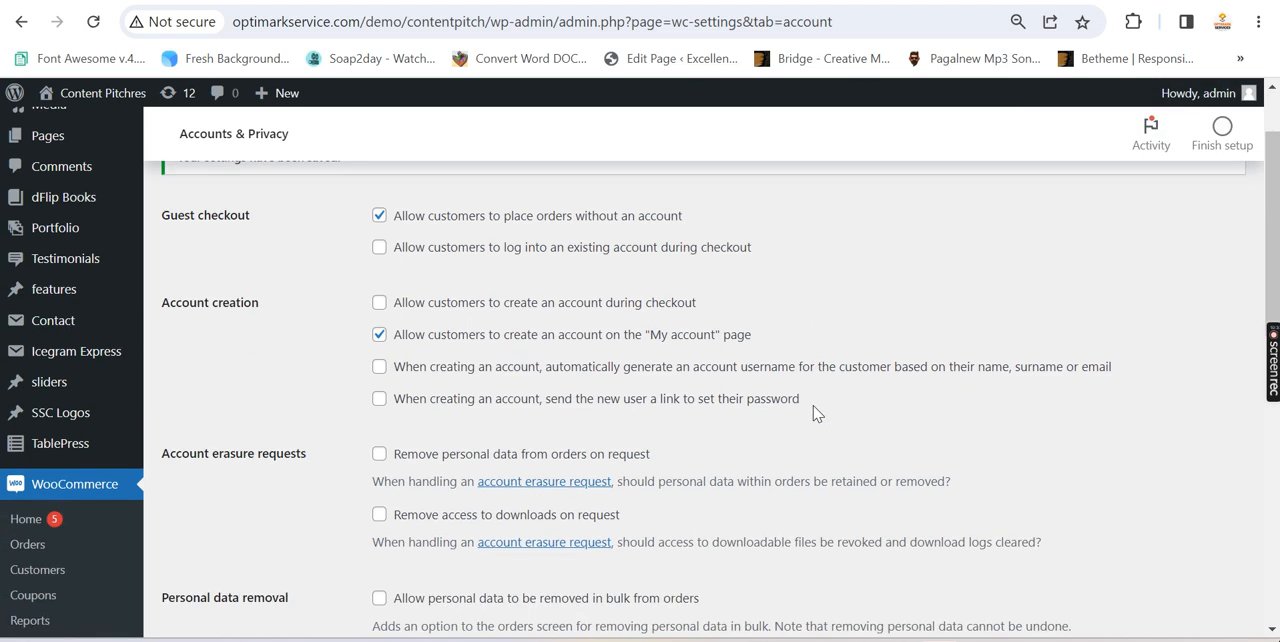
scroll(815, 413, down, 2)
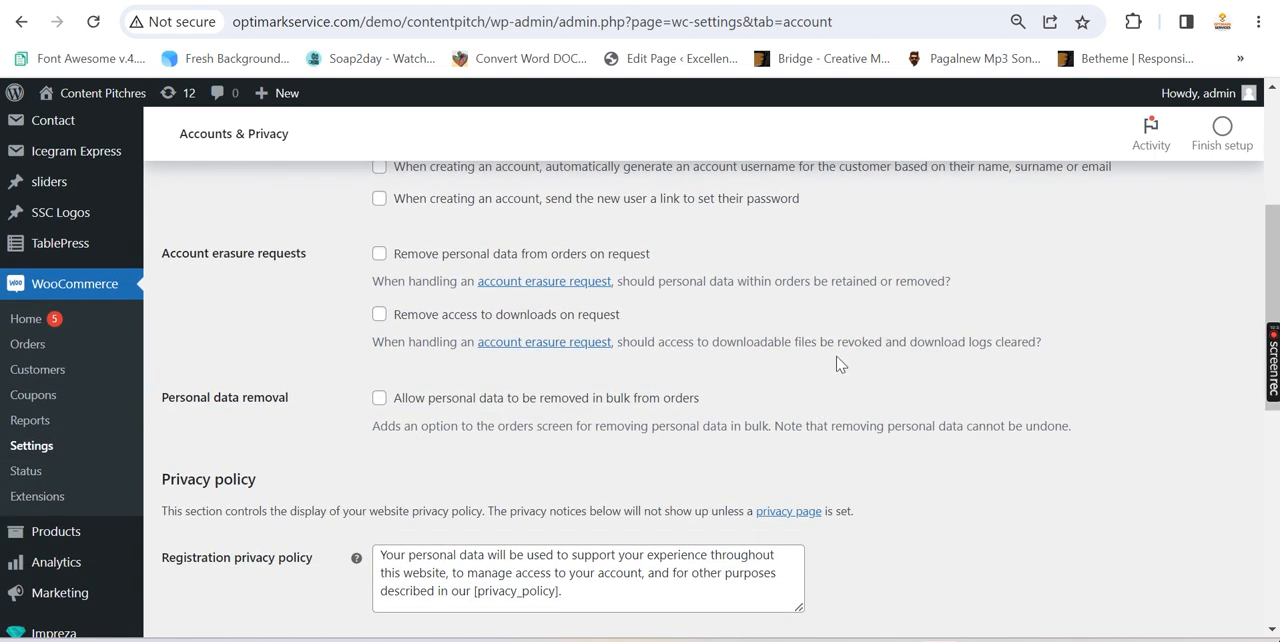
scroll(528, 351, down, 3)
scroll(486, 371, up, 6)
Compare the logged-in admin's My account dashboard with the Login and Register forms in the incognito window
click(808, 1)
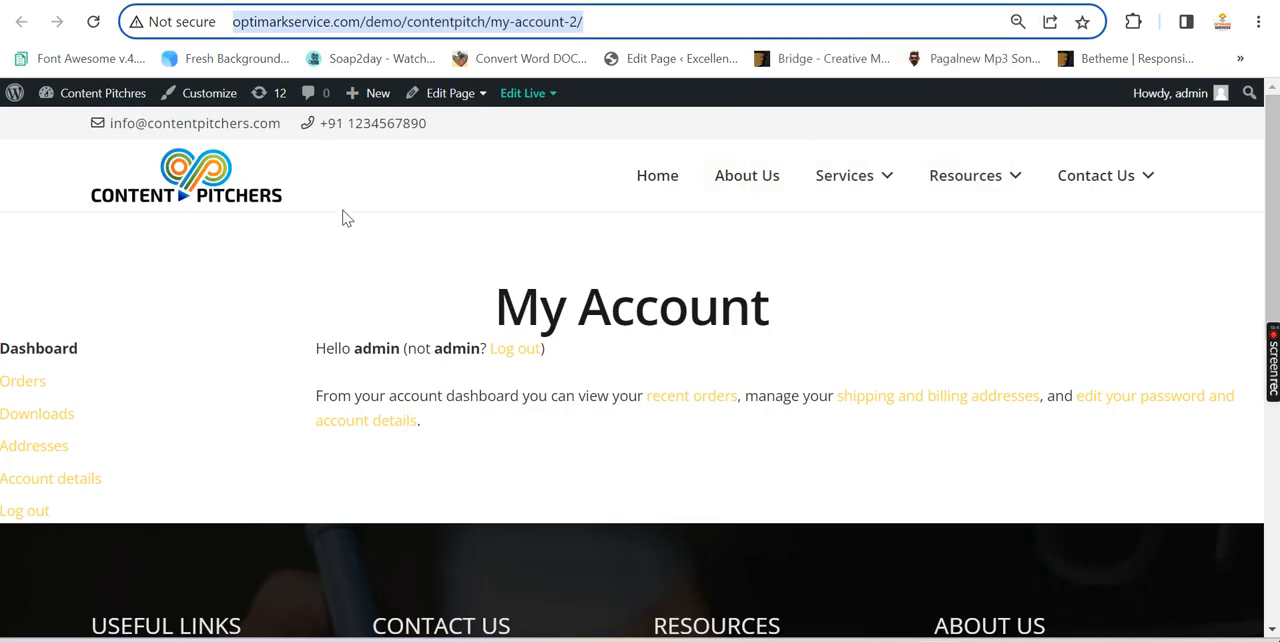
scroll(297, 305, down, 2)
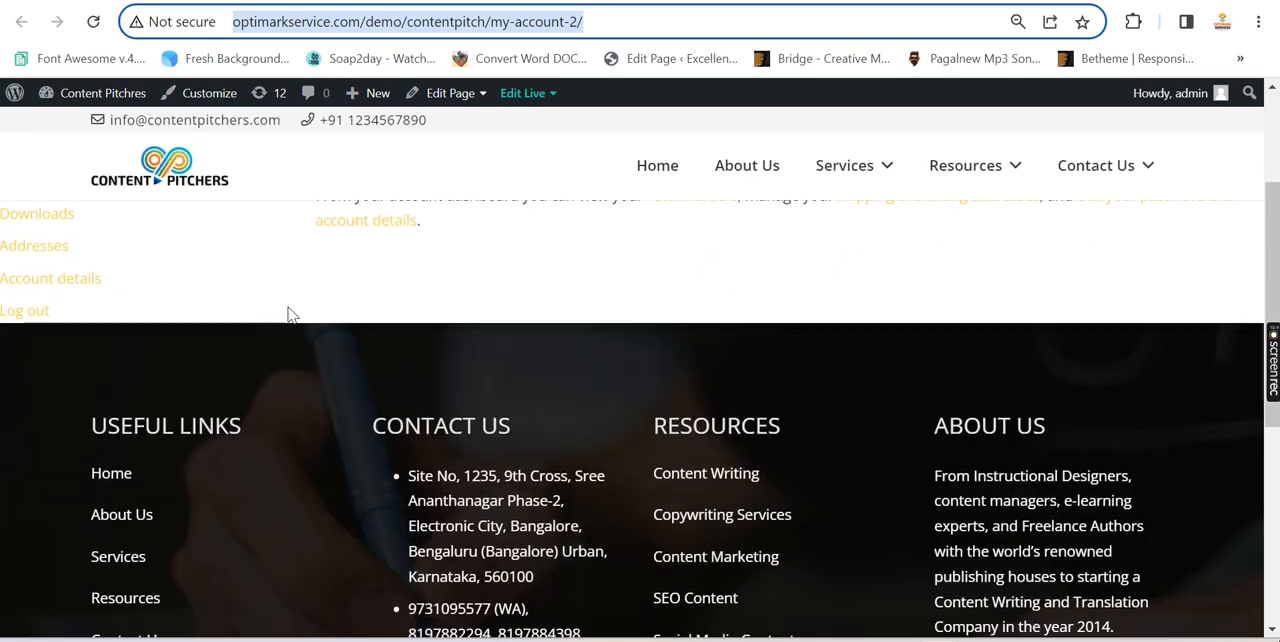
scroll(282, 304, up, 1)
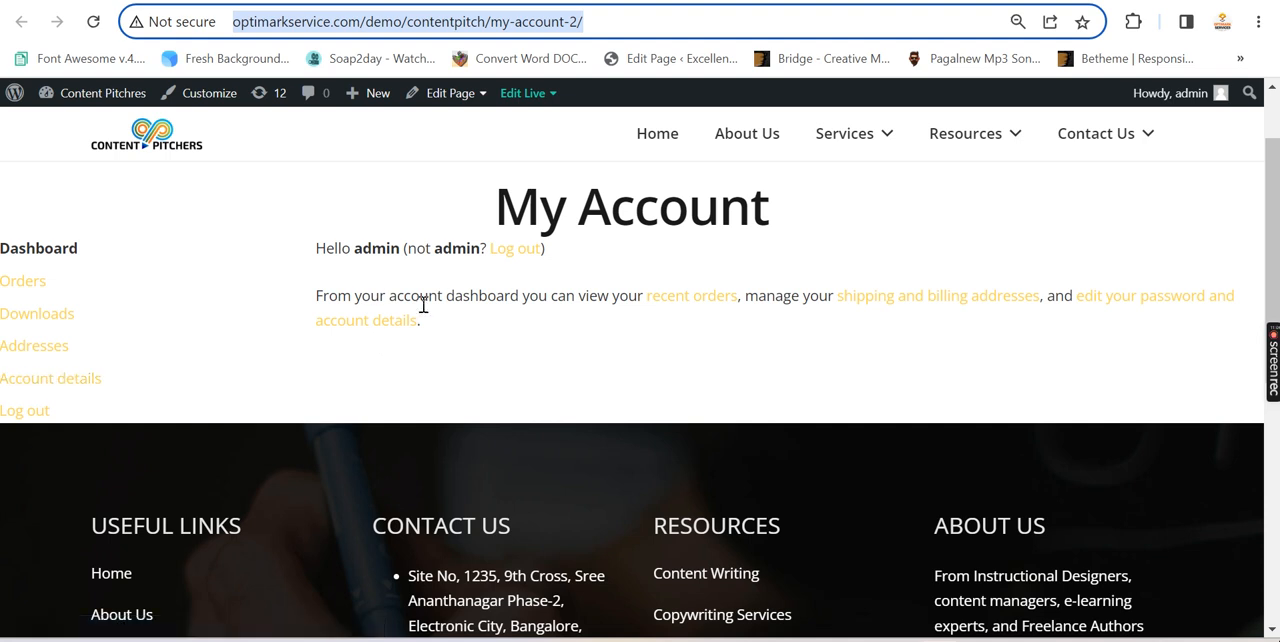
mouse_move(749, 638)
click(838, 580)
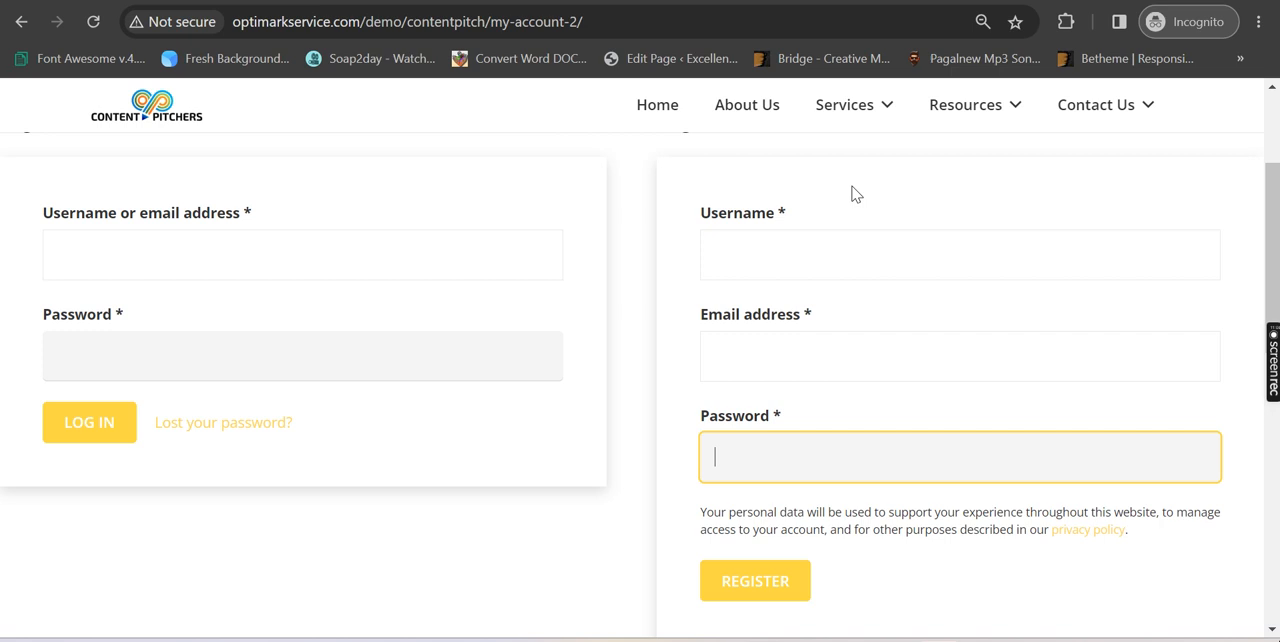
scroll(1100, 240, up, 2)
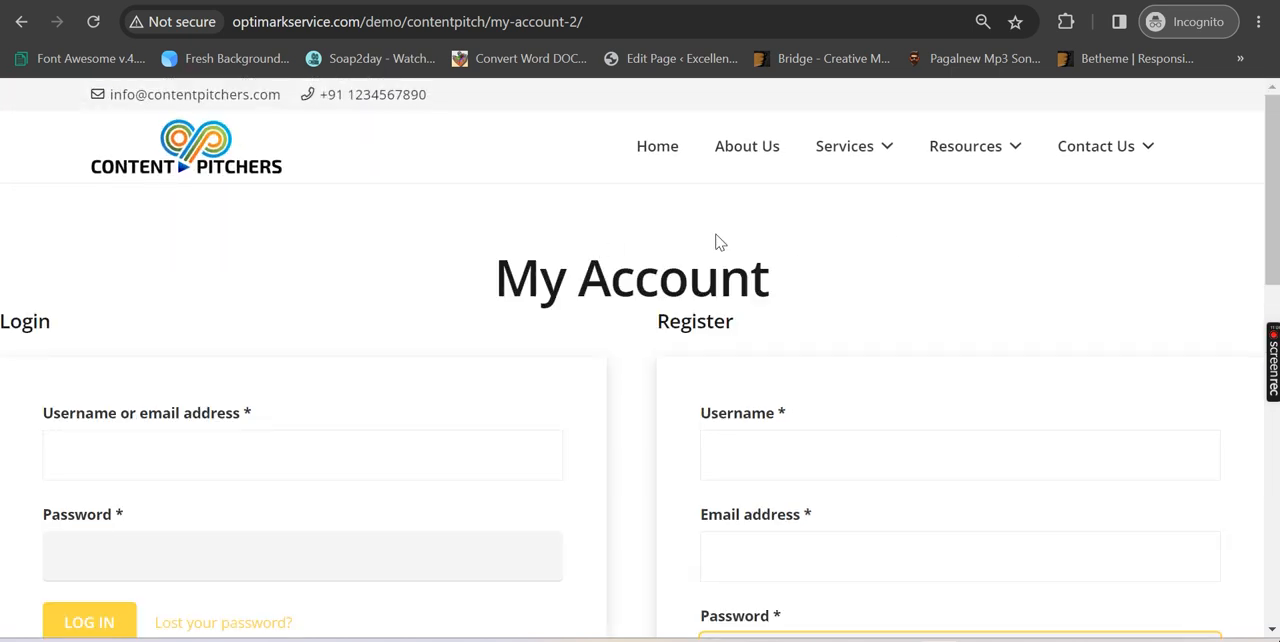
scroll(930, 242, down, 1)
scroll(300, 280, up, 1)
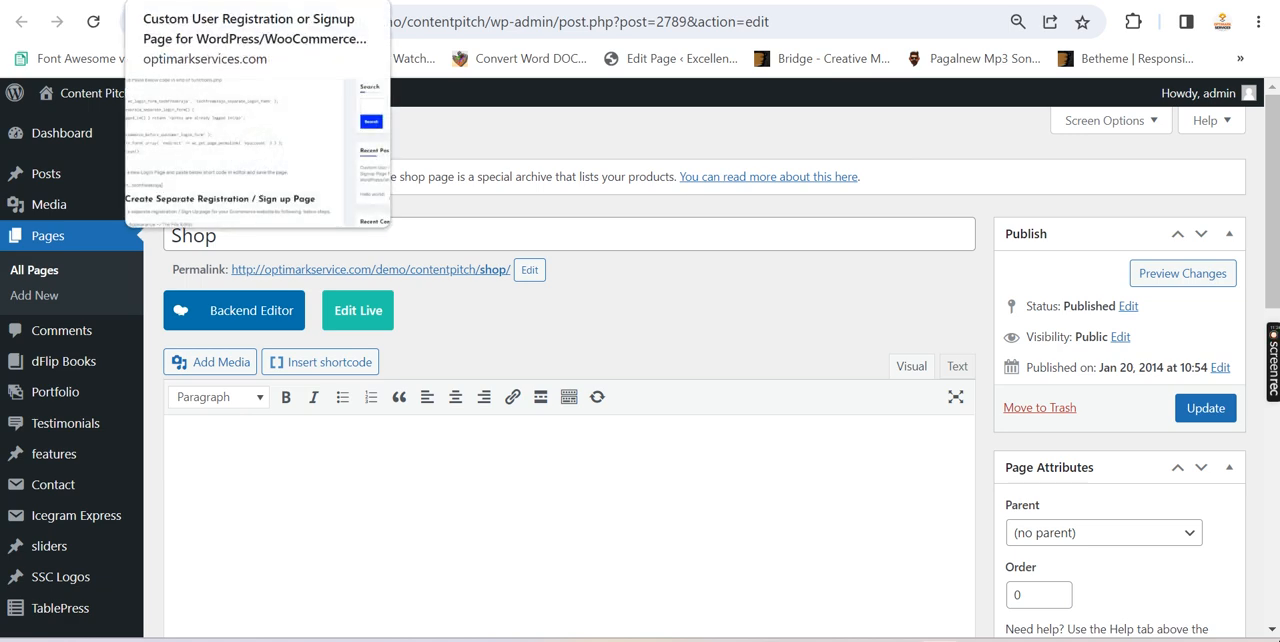
Open the blog post "Custom User Registration or Signup Page for WordPress/WooCommerce" at its title and highlight its web address
click(200, 2)
scroll(677, 306, up, 13)
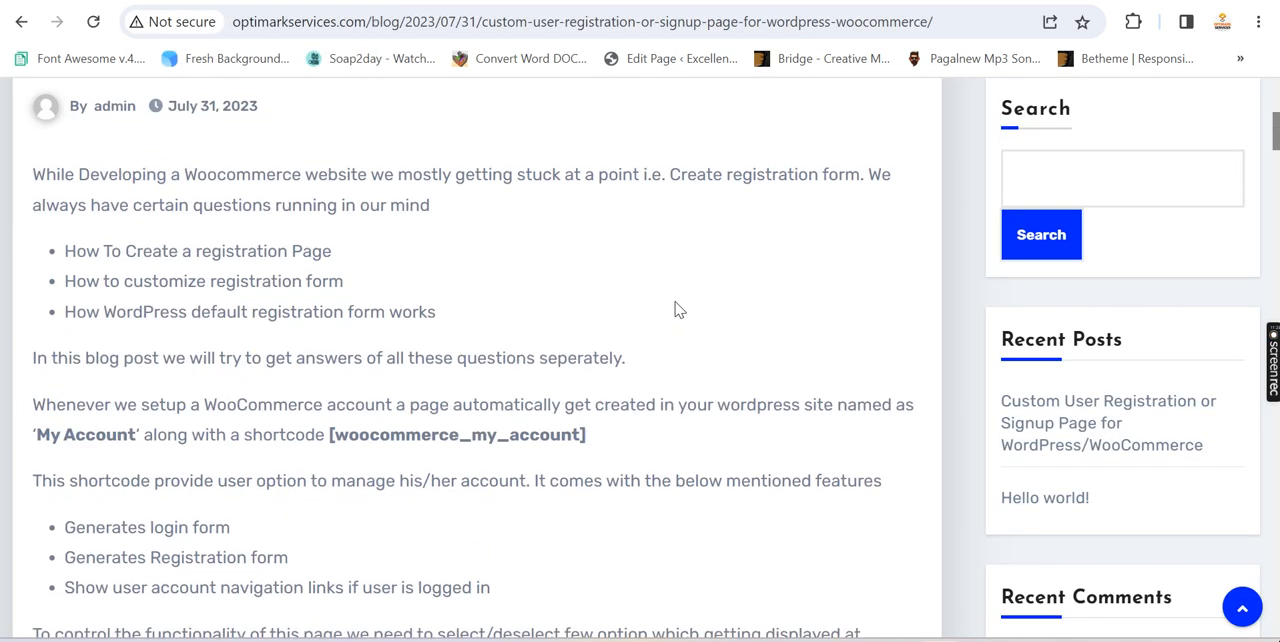
scroll(677, 310, up, 3)
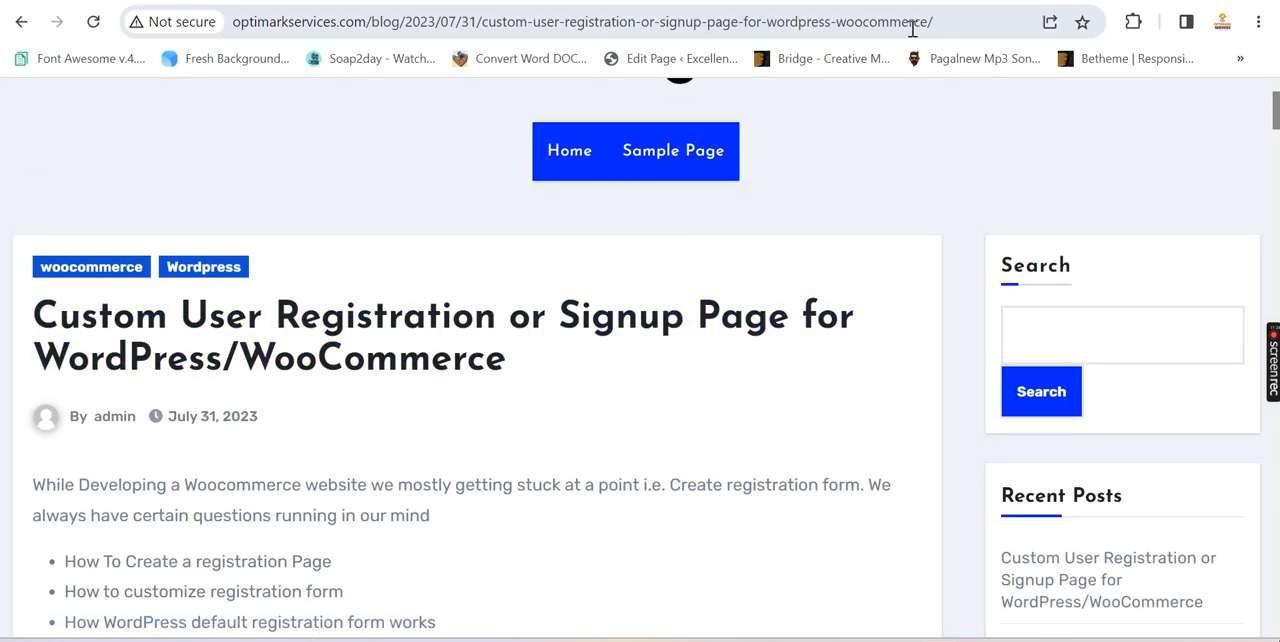
click(950, 25)
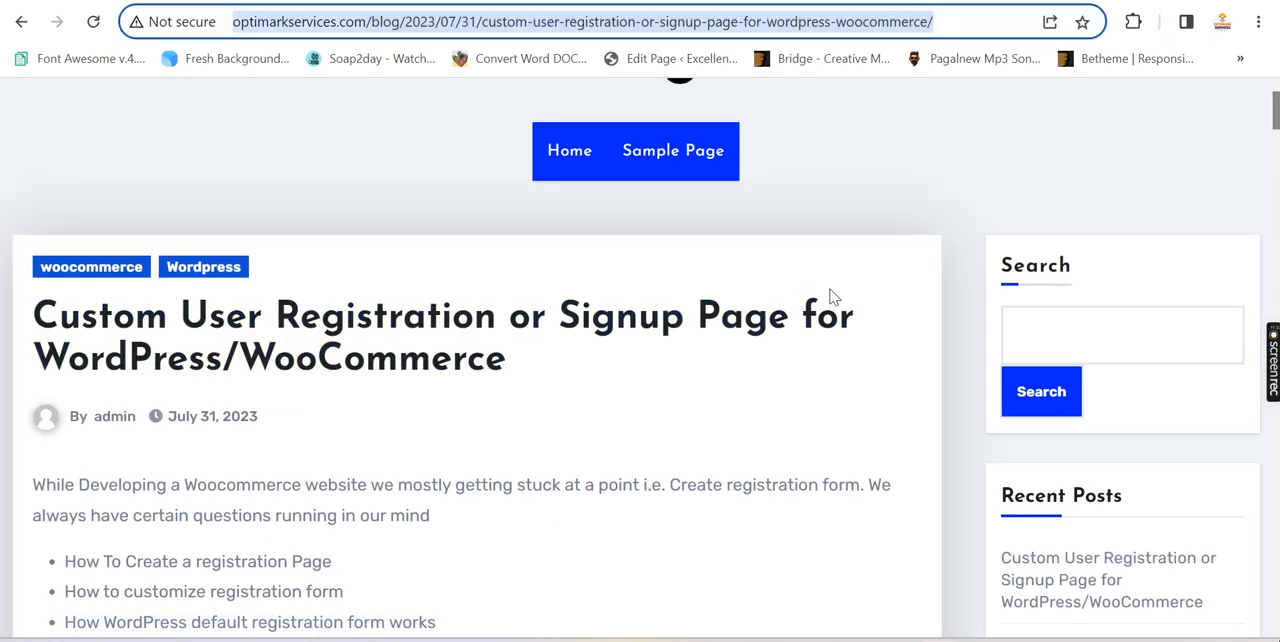
Read the blog post's introduction, highlighting the [woocommerce_my_account] shortcode and the list of features it provides
scroll(833, 297, down, 2)
scroll(604, 272, down, 2)
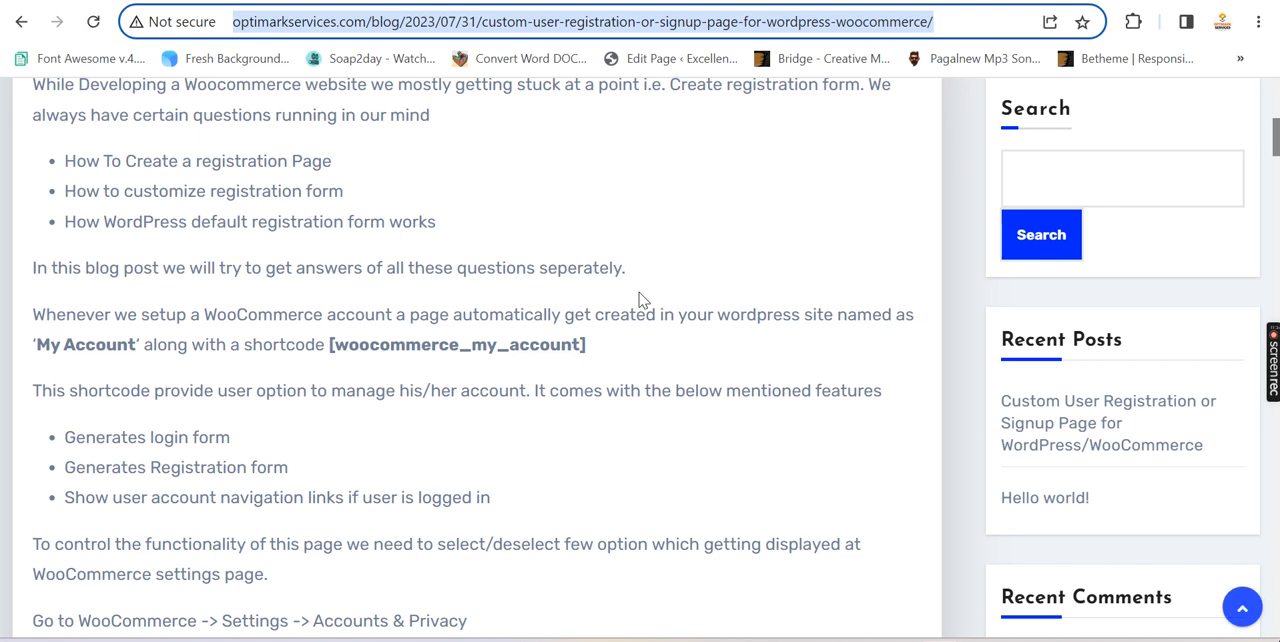
scroll(567, 297, down, 2)
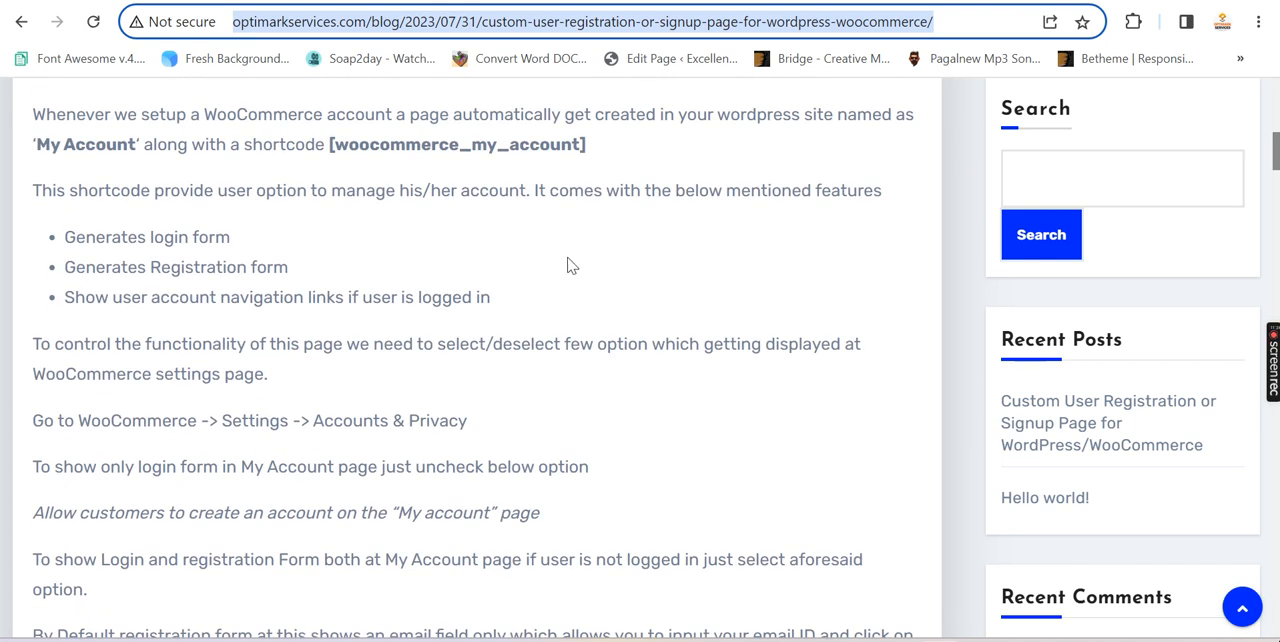
scroll(567, 265, down, 1)
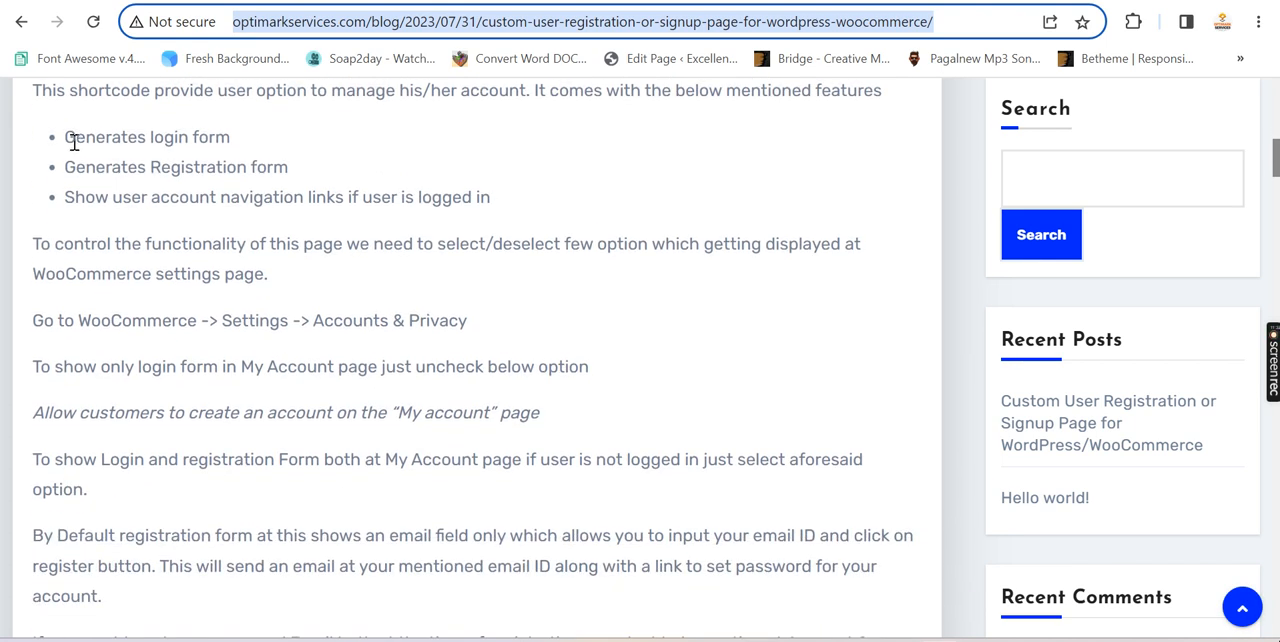
drag(75, 137, 258, 150)
scroll(186, 172, up, 1)
click(76, 197)
drag(330, 145, 630, 152)
drag(58, 237, 295, 270)
drag(463, 295, 534, 302)
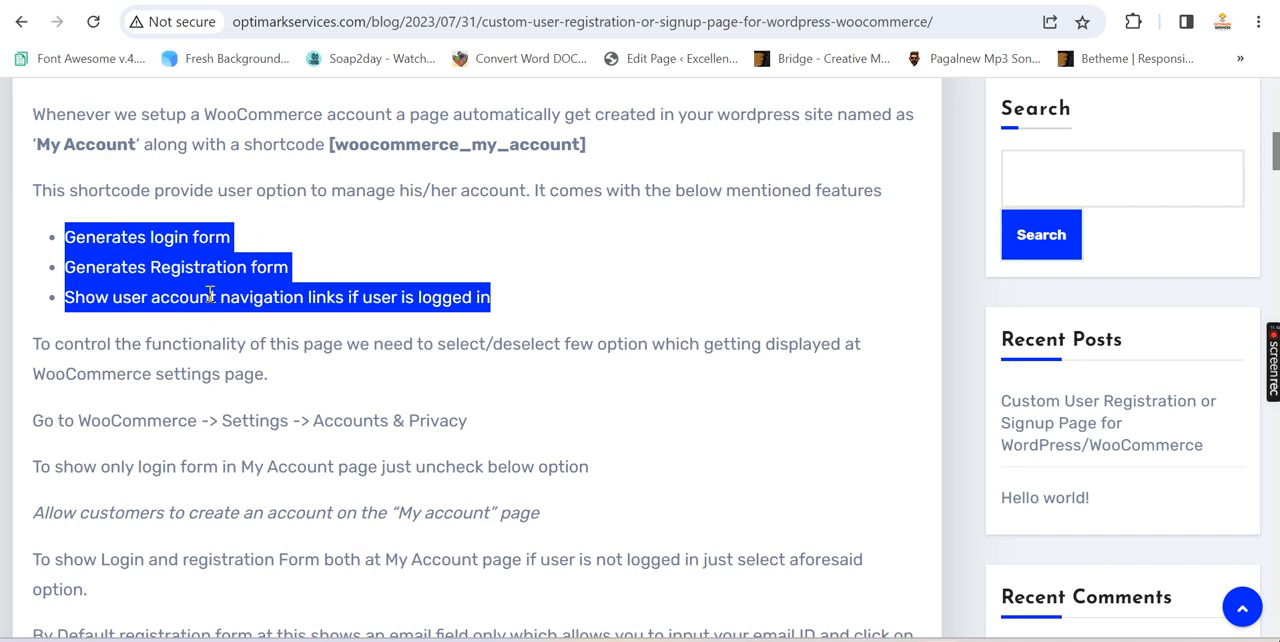
drag(168, 289, 548, 290)
Highlight the heading "How to Create Separate Login Page" and switch to the incognito My account page to view its combined forms
scroll(370, 377, down, 2)
scroll(367, 376, down, 5)
drag(633, 215, 33, 215)
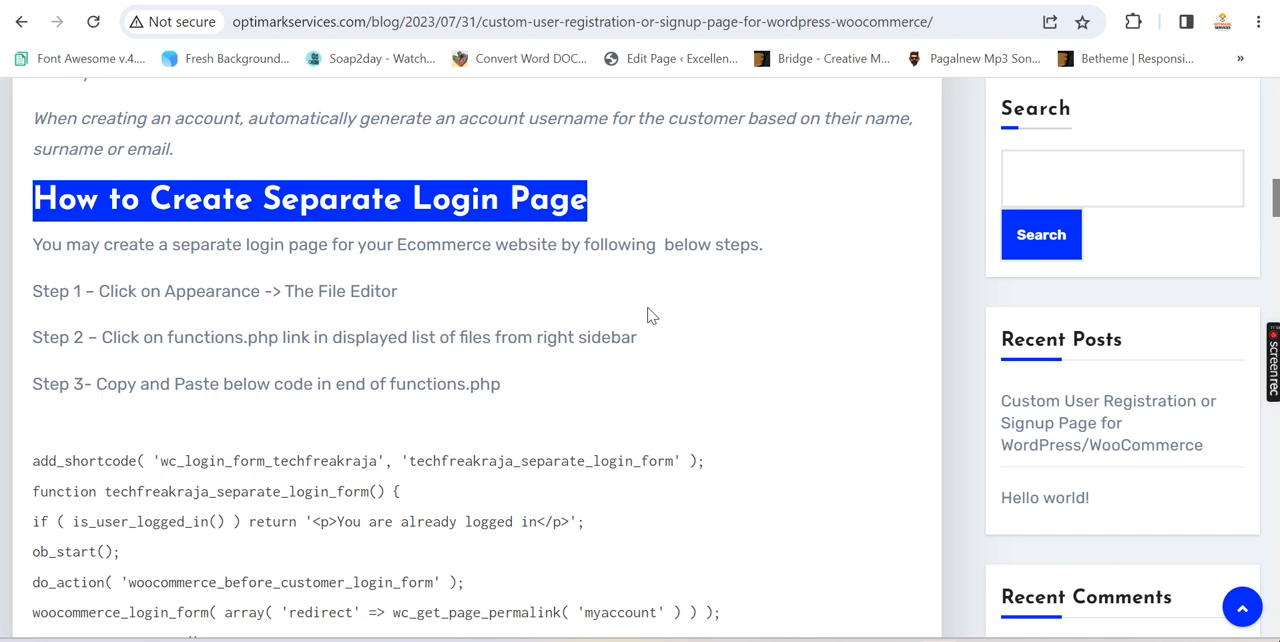
click(910, 525)
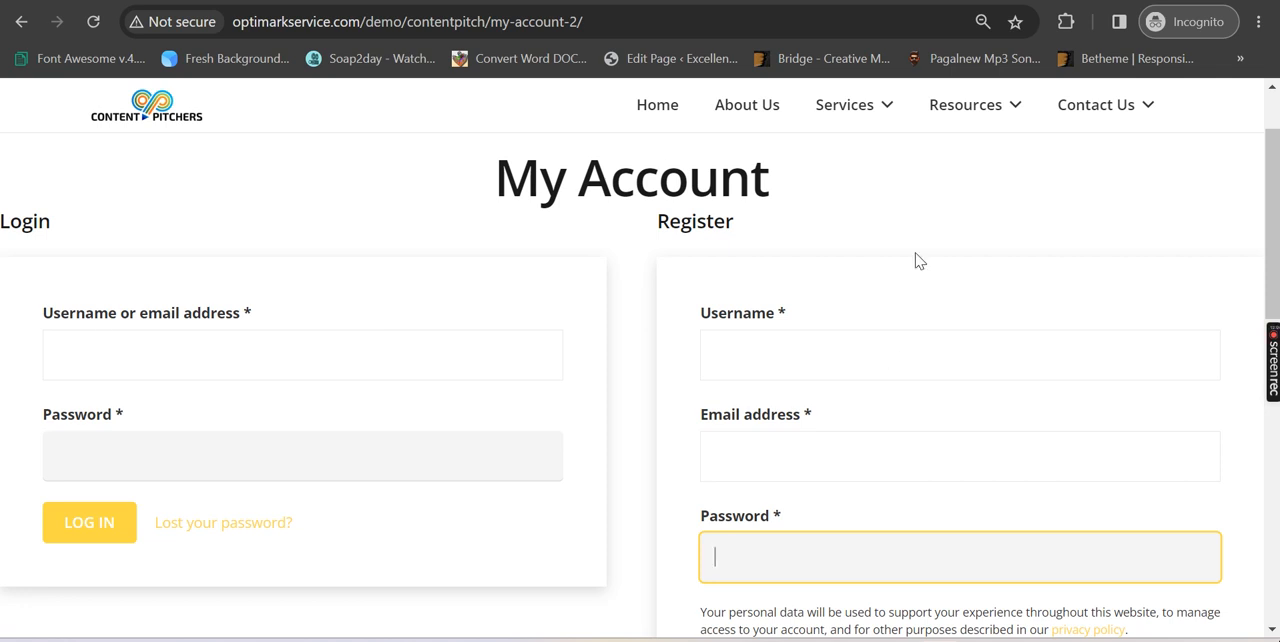
Return to the blog post and highlight functions.php in step 3 of the separate login page instructions
key(alt+Tab)
click(600, 258)
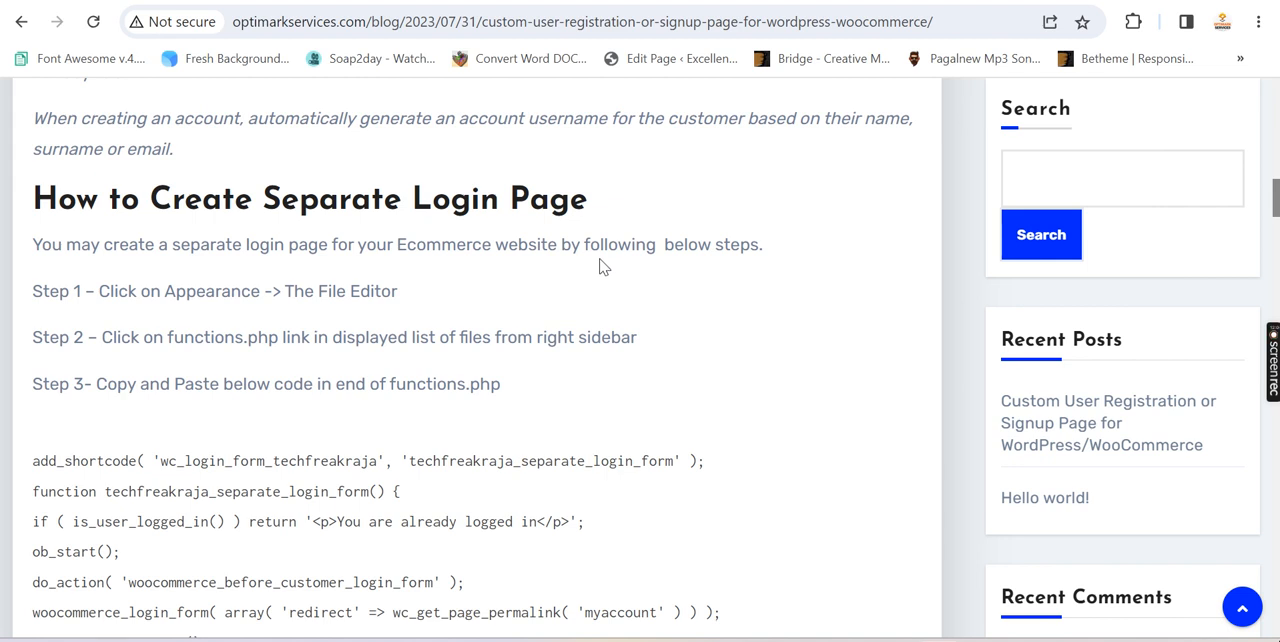
scroll(618, 294, down, 1)
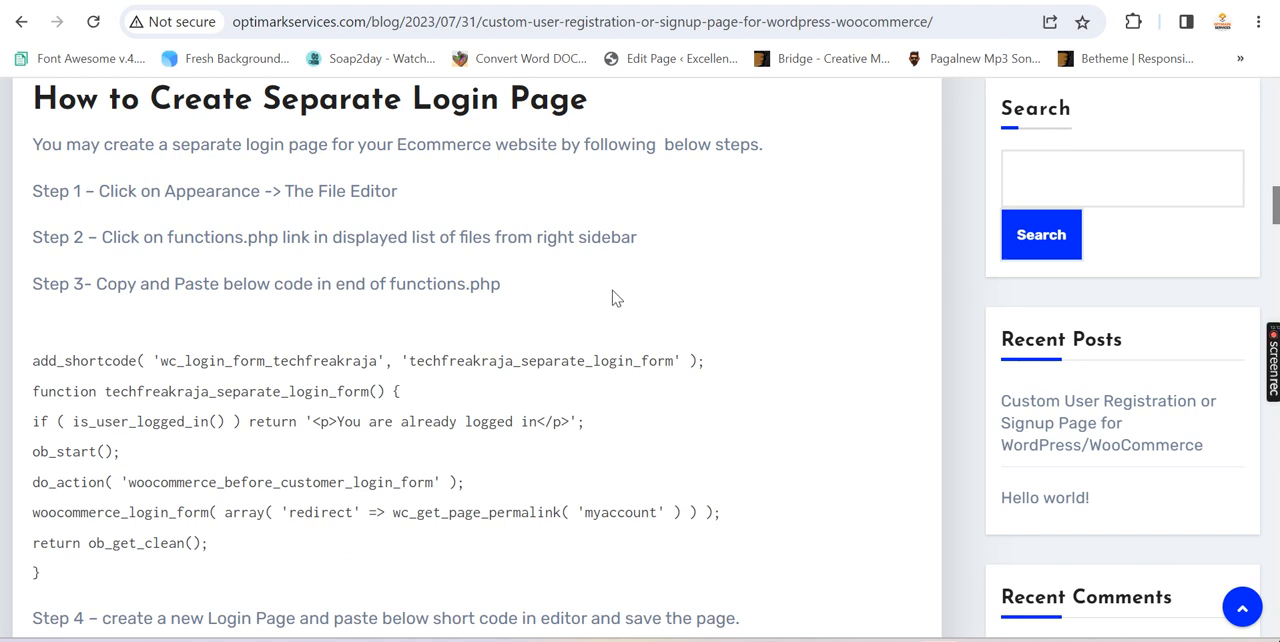
drag(506, 286, 386, 288)
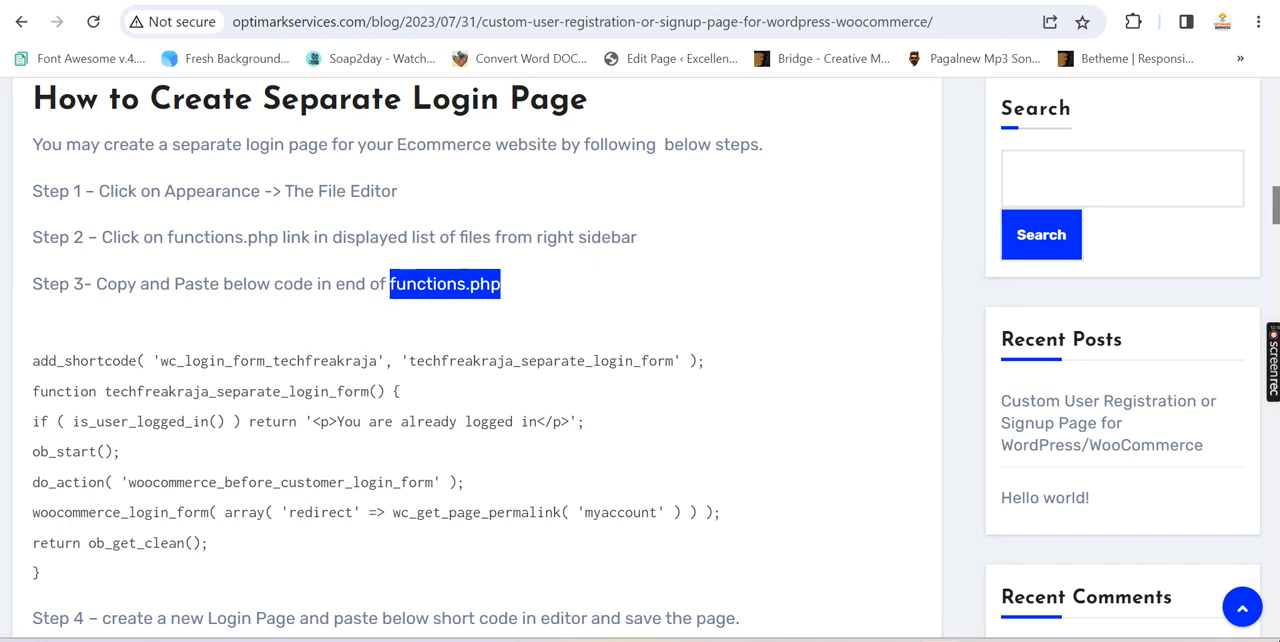
Open the site's Theme File Editor in a new browser tab from the WordPress admin and switch to it
key(ctrl+Tab)
scroll(136, 355, down, 2)
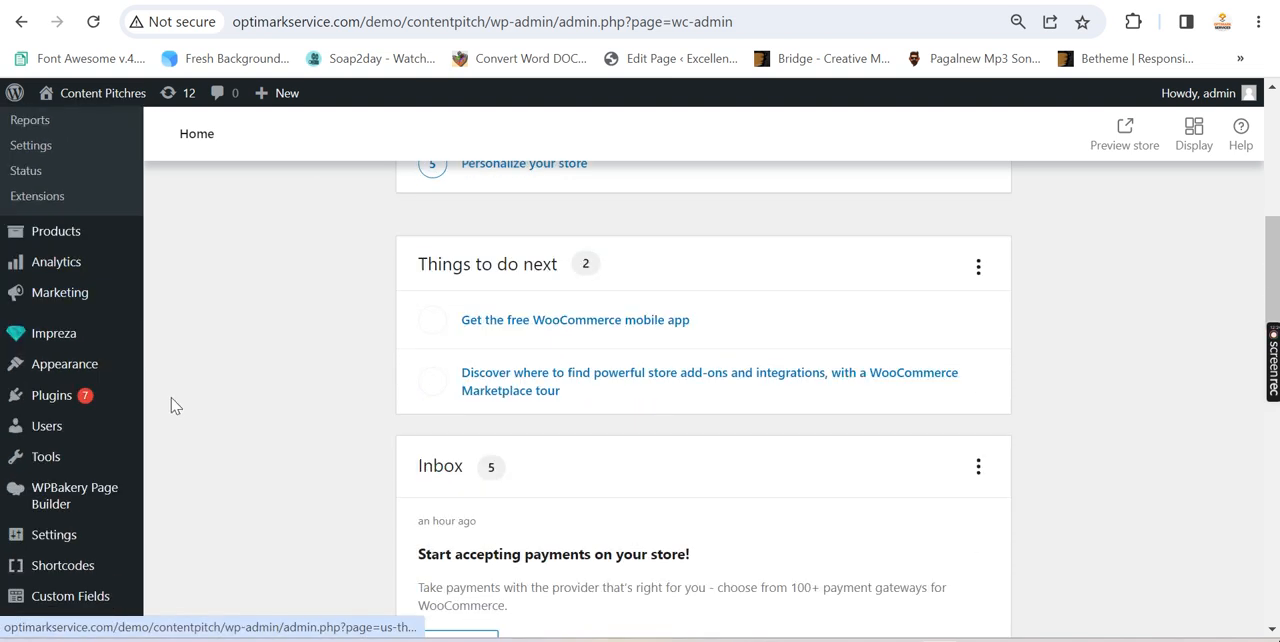
mouse_move(72, 384)
right_click(206, 480)
click(357, 305)
key(ctrl+Tab)
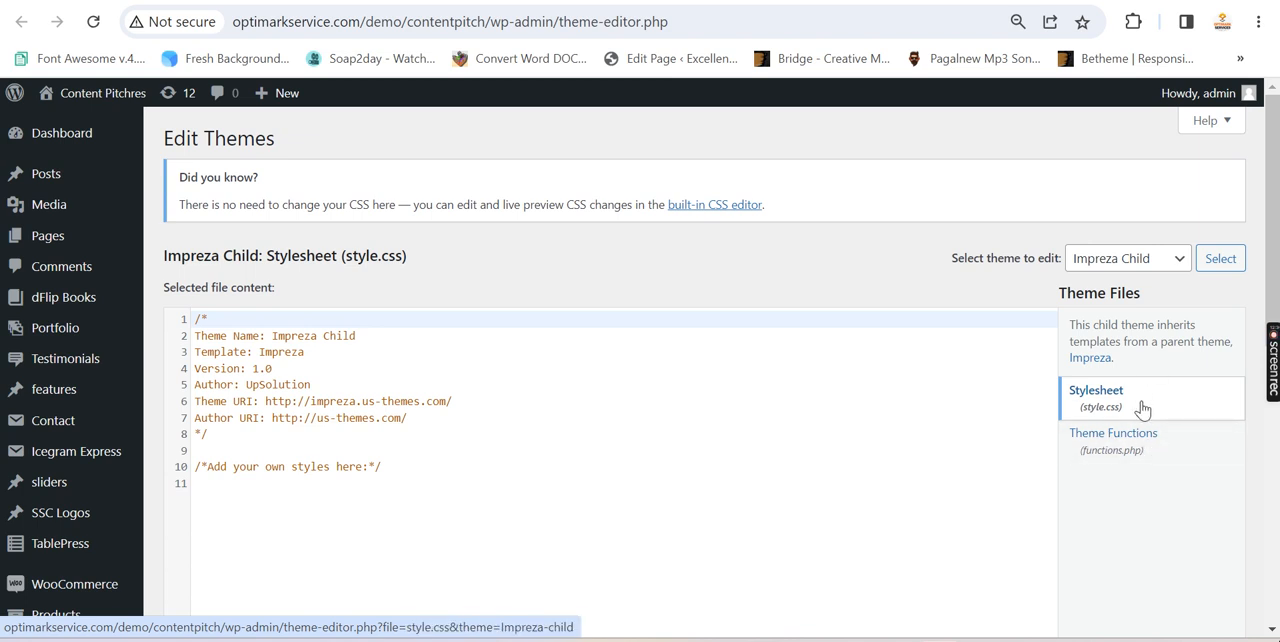
Return to the blog post and select the complete login form shortcode code under step 3 of the separate login page instructions
click(340, 1)
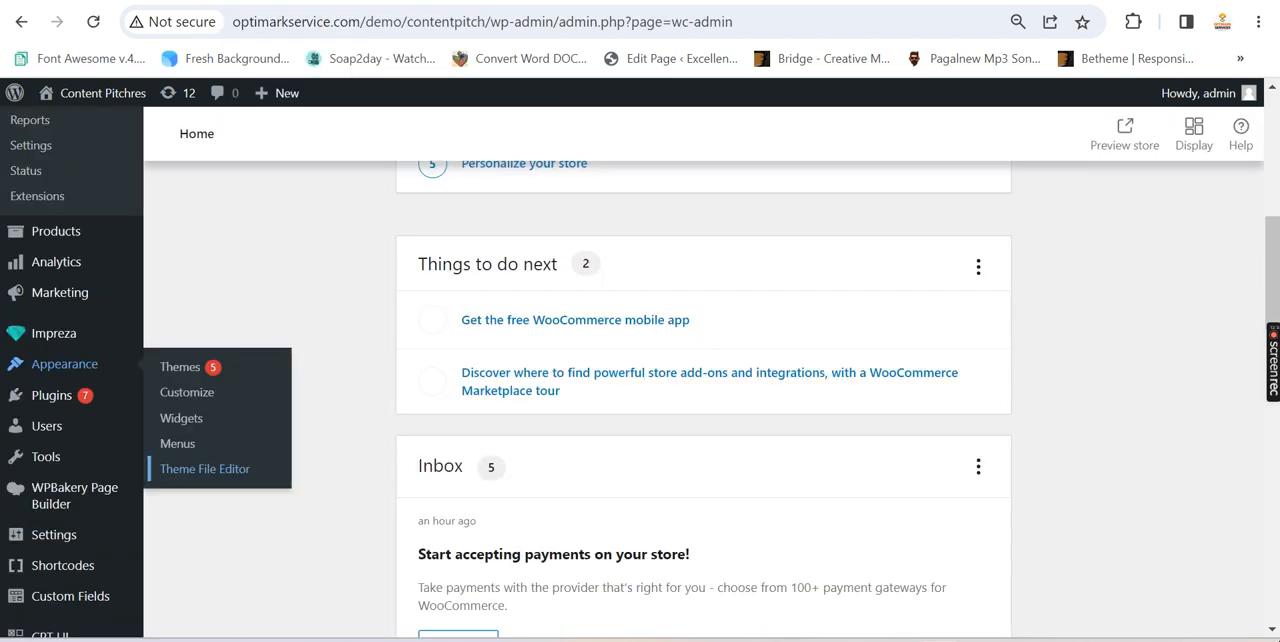
click(220, 1)
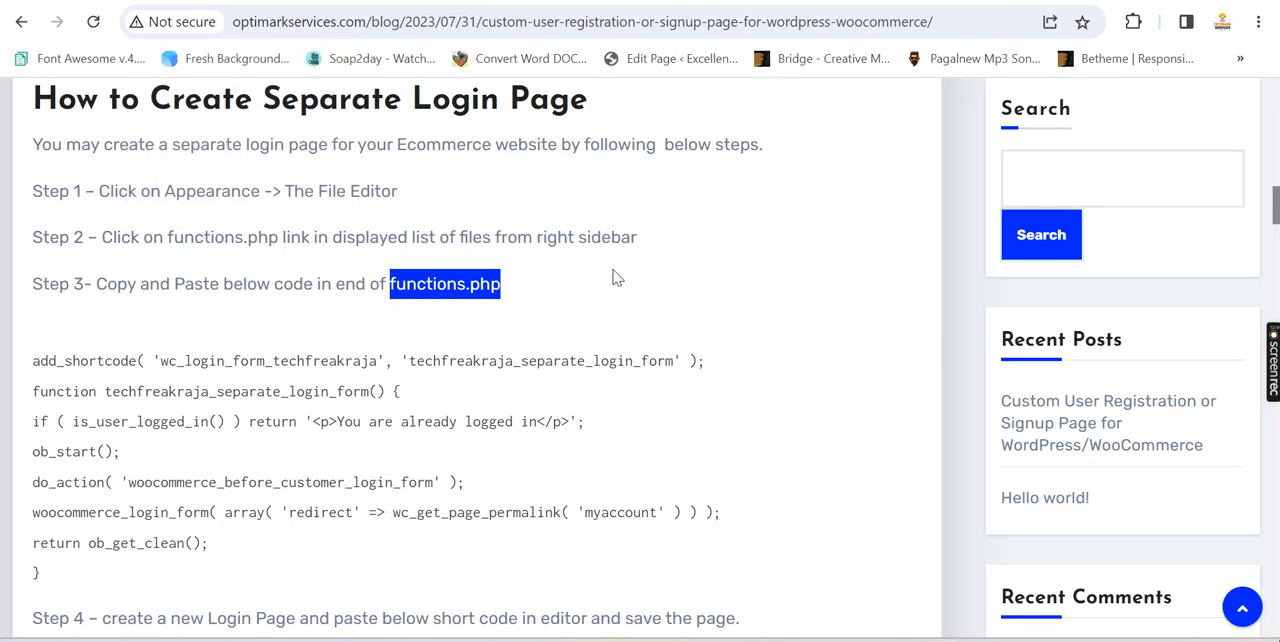
click(655, 298)
scroll(645, 289, down, 1)
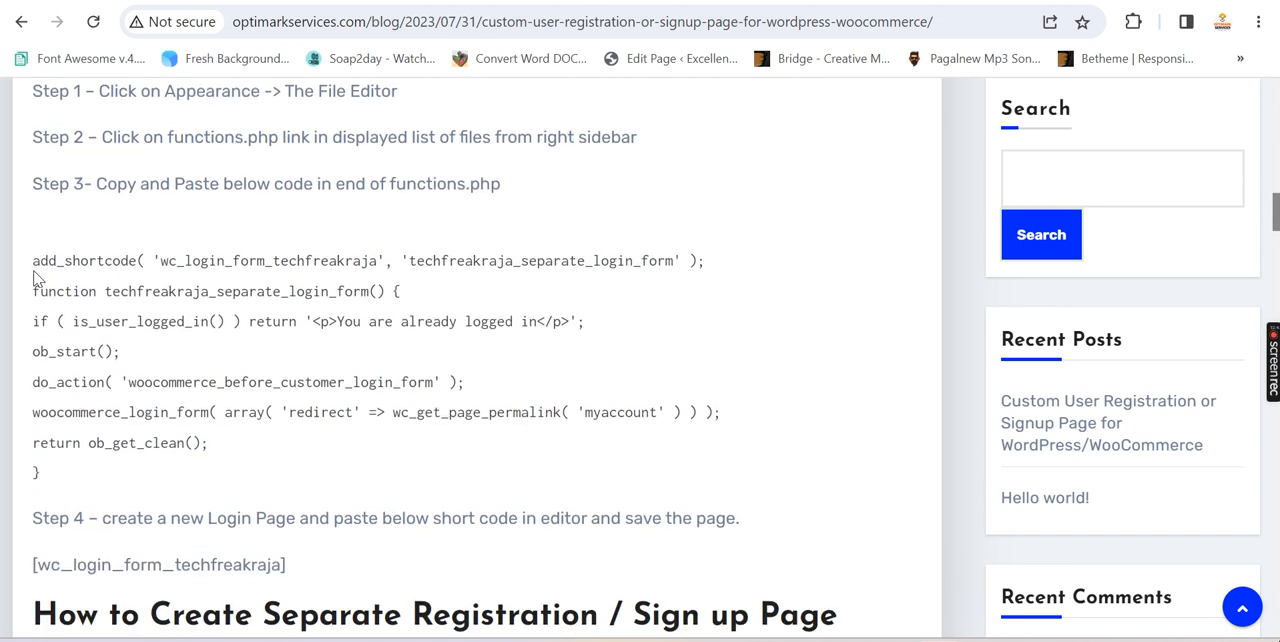
drag(33, 260, 120, 470)
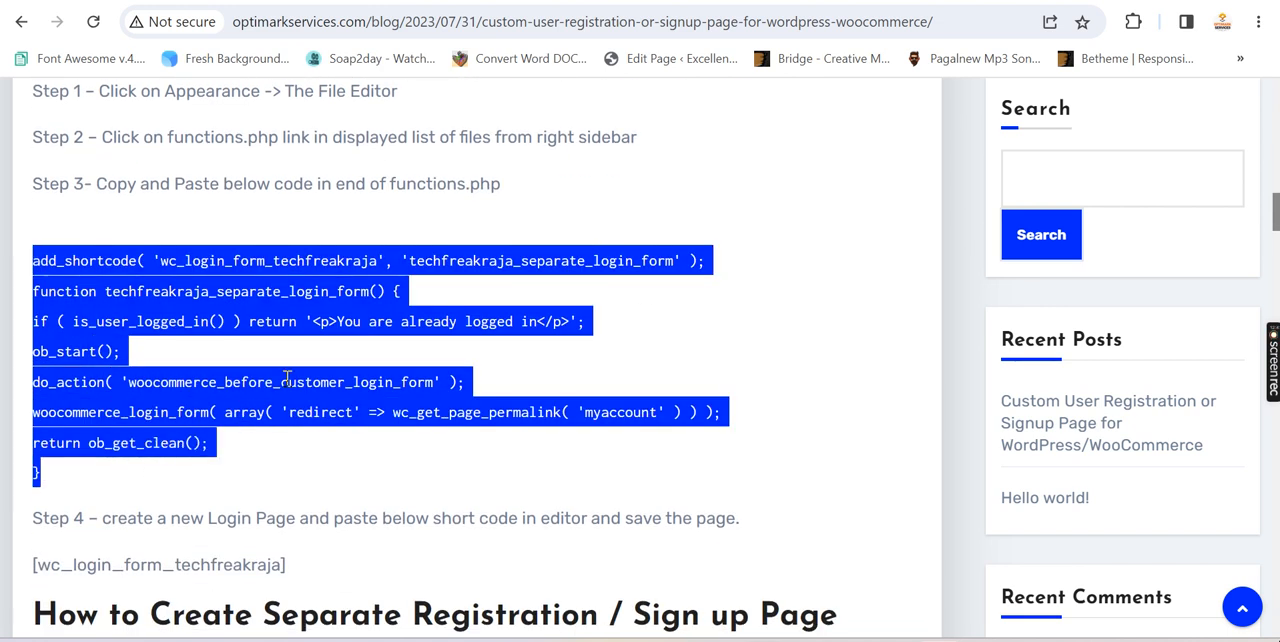
click(659, 304)
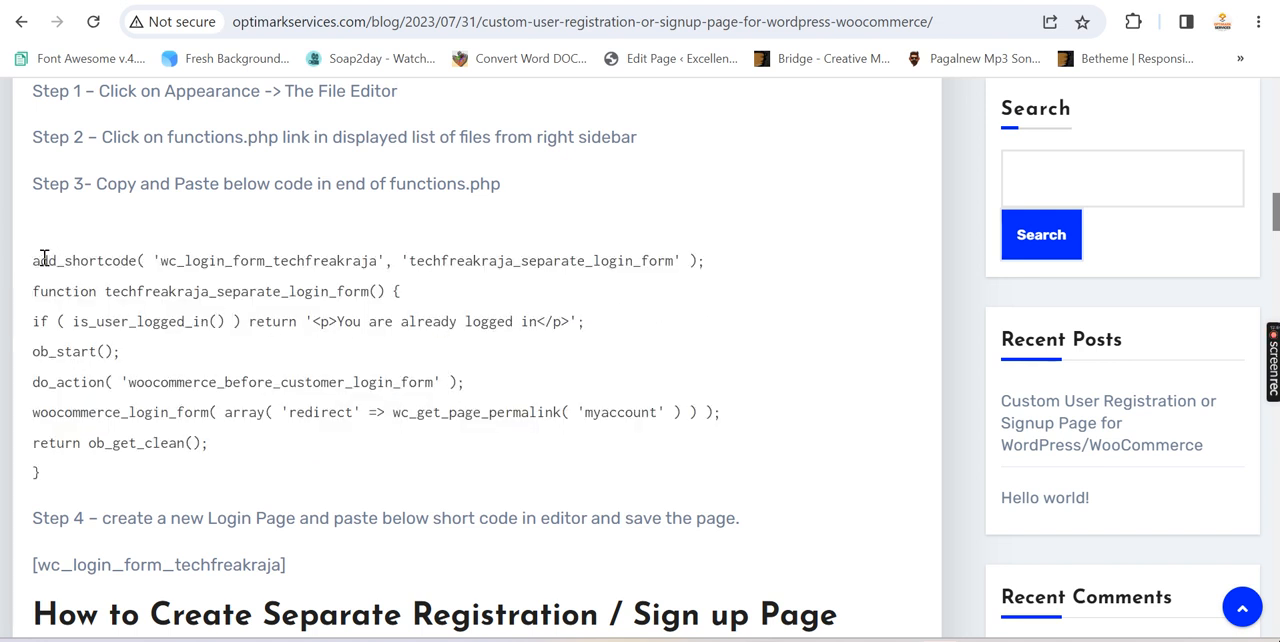
drag(35, 260, 60, 476)
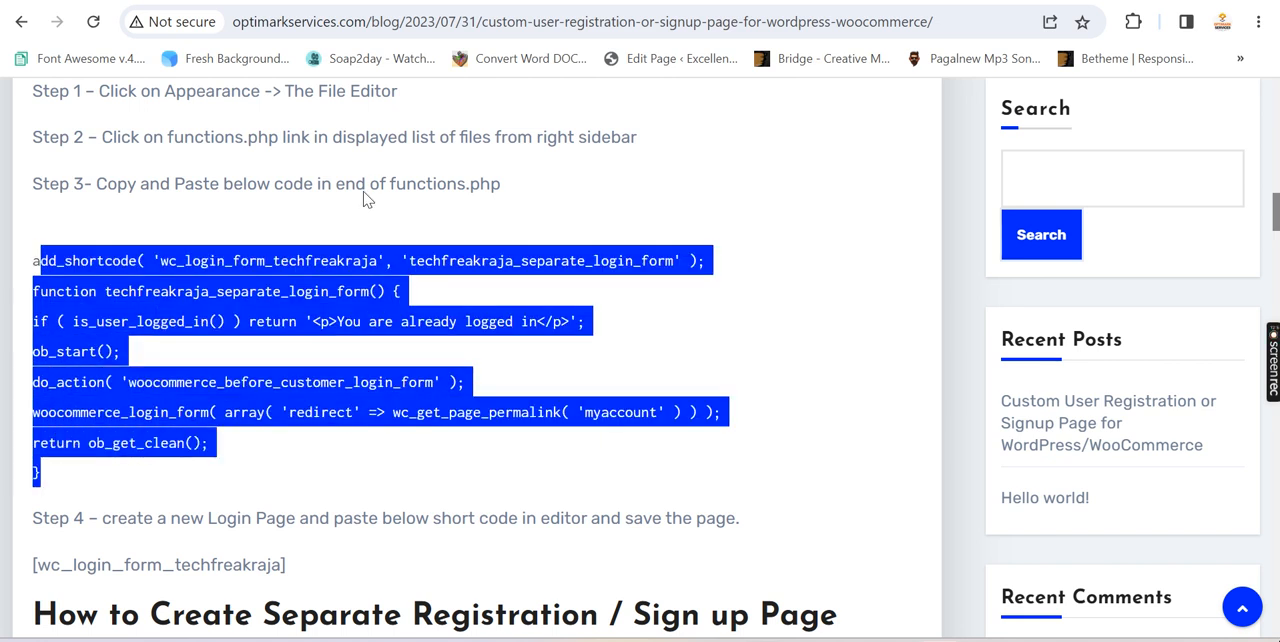
click(667, 320)
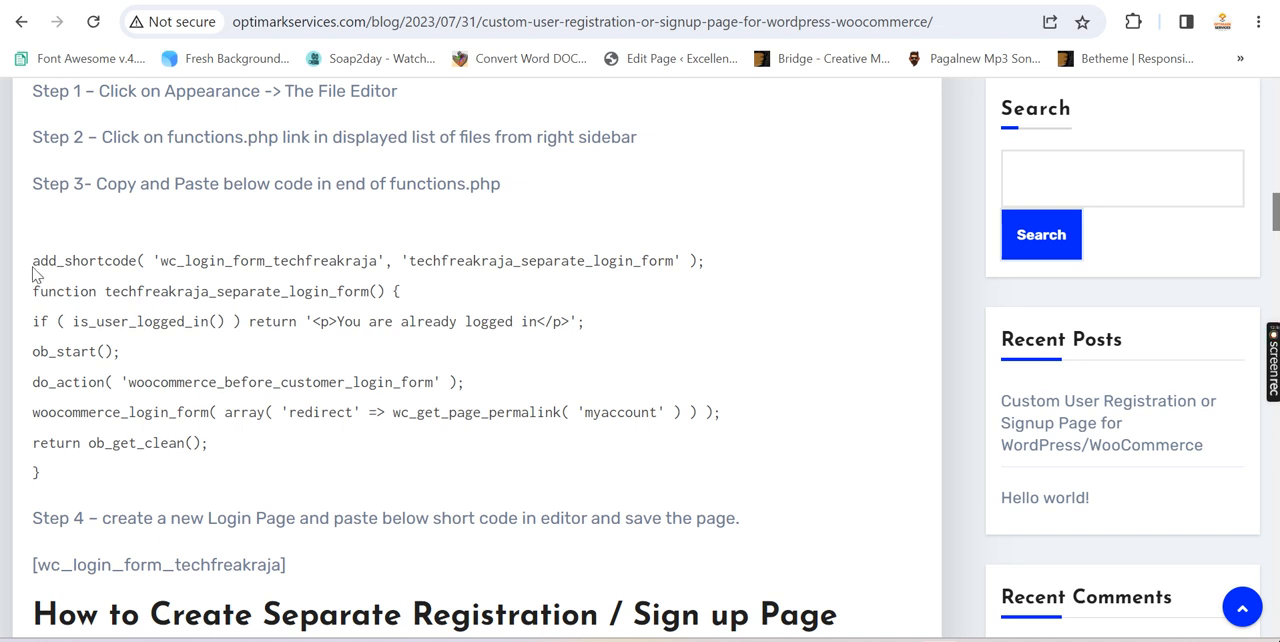
drag(33, 262, 95, 478)
scroll(366, 393, down, 1)
drag(298, 469, 62, 466)
drag(57, 376, 30, 182)
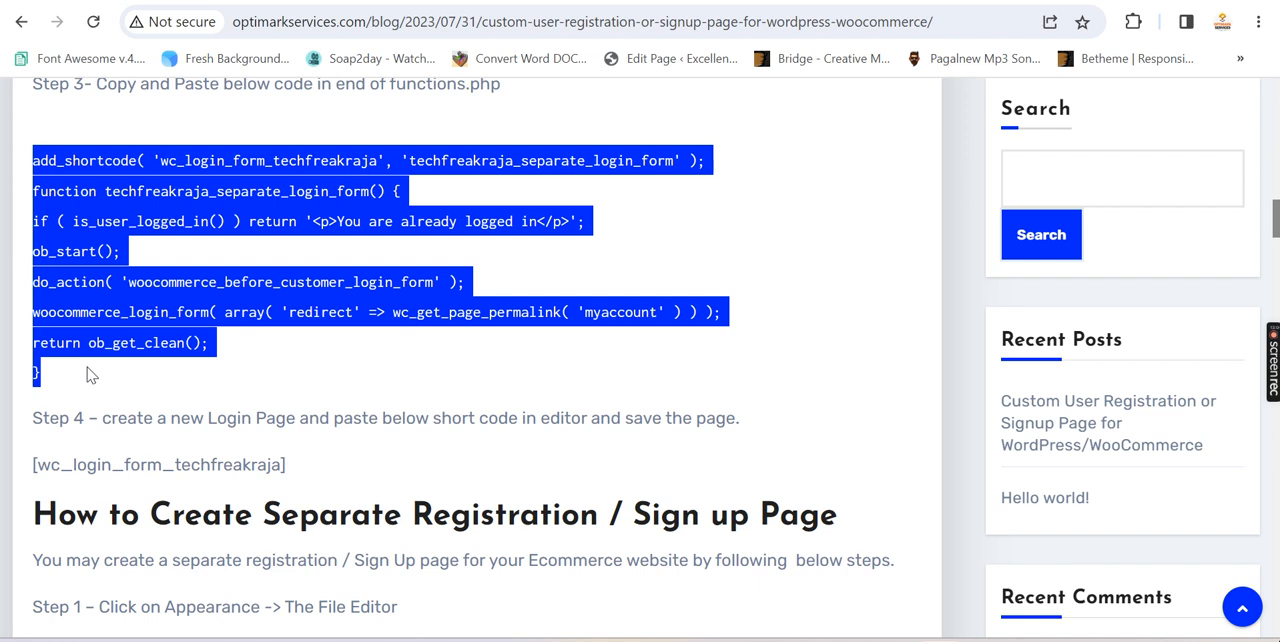
drag(88, 374, 33, 155)
Open the Impreza Child theme's functions.php in the Theme File Editor and place the cursor on the empty last line
click(290, 2)
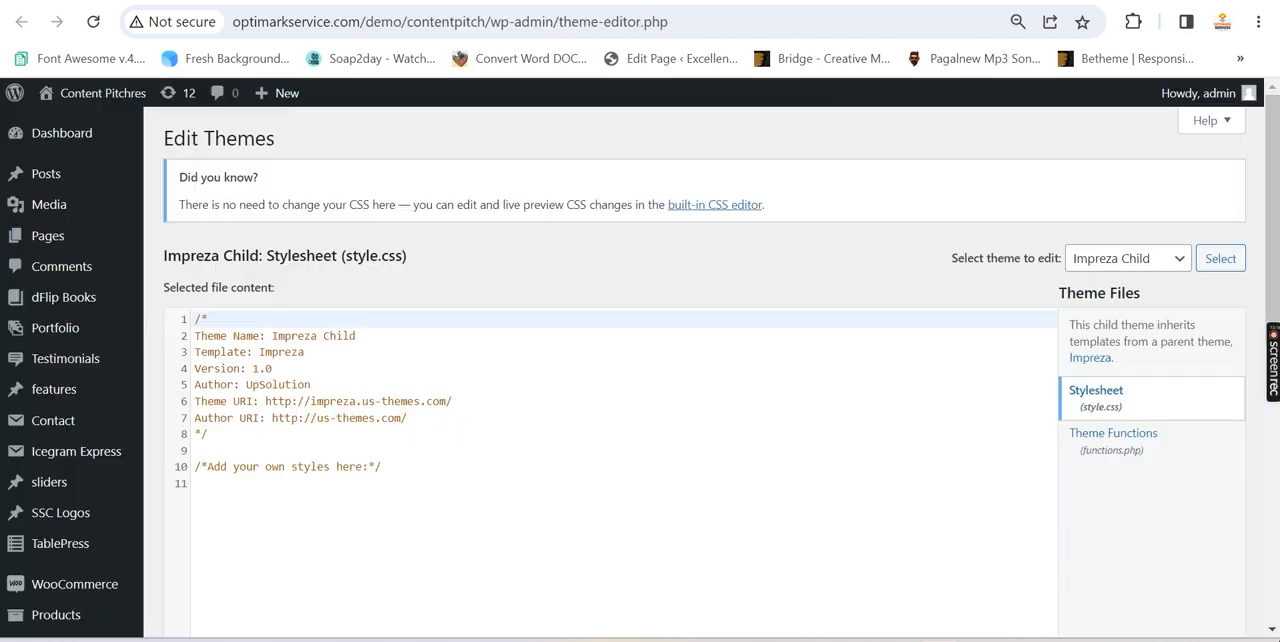
click(1135, 440)
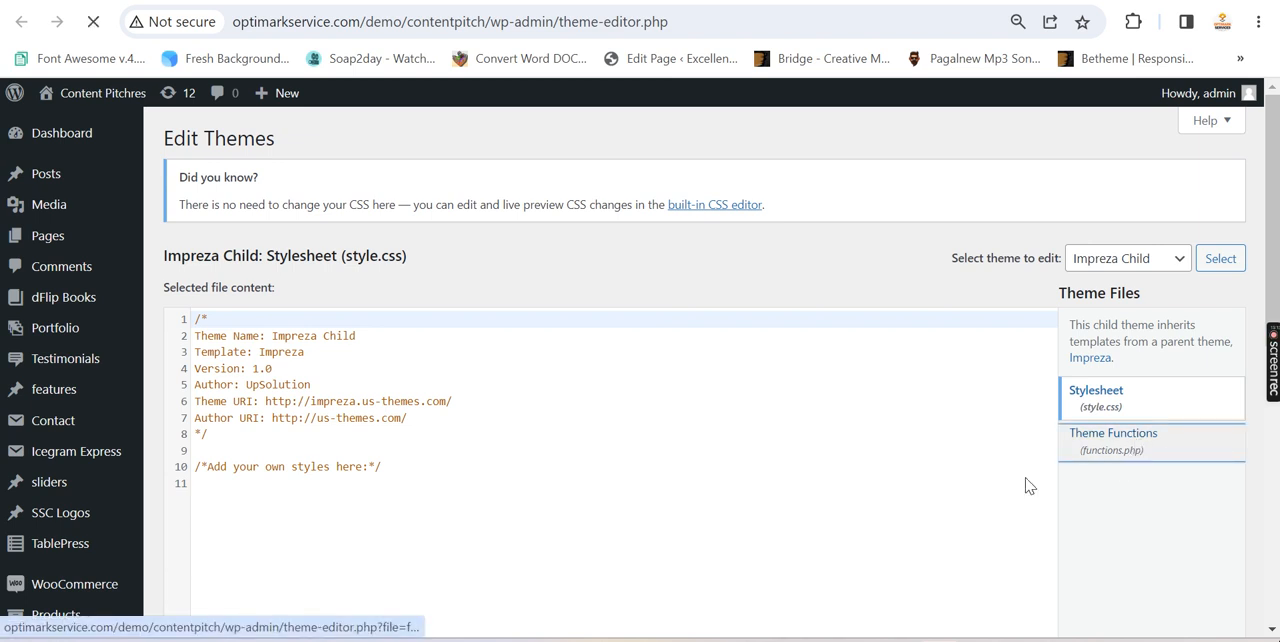
click(555, 352)
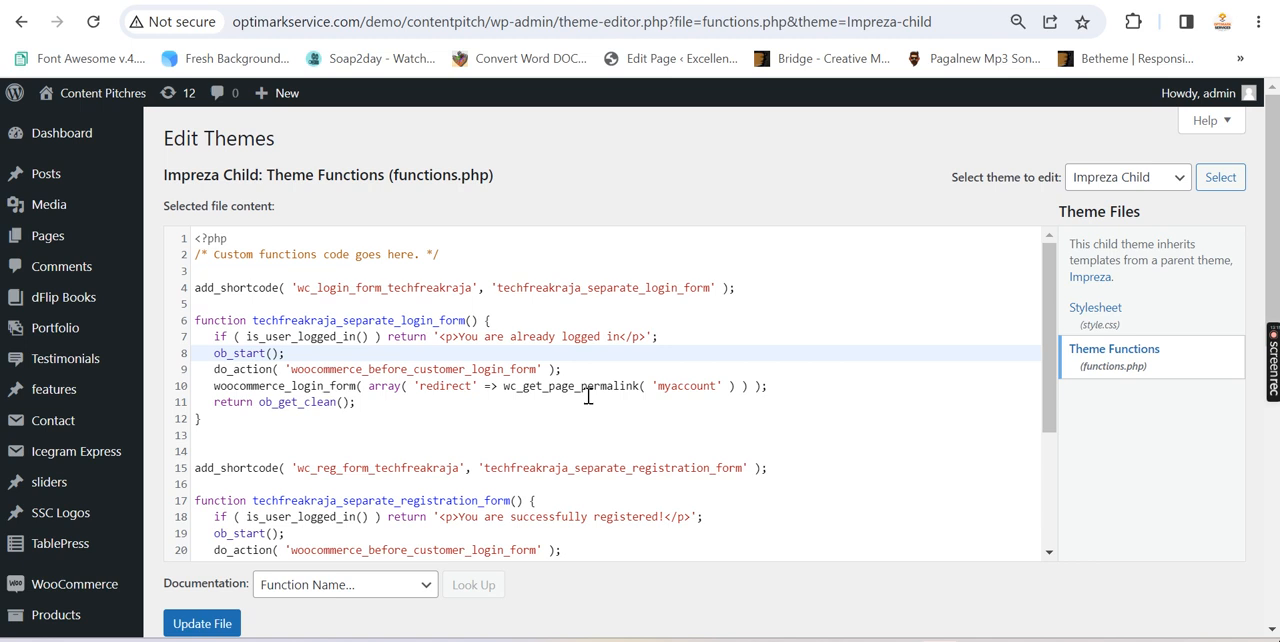
click(620, 391)
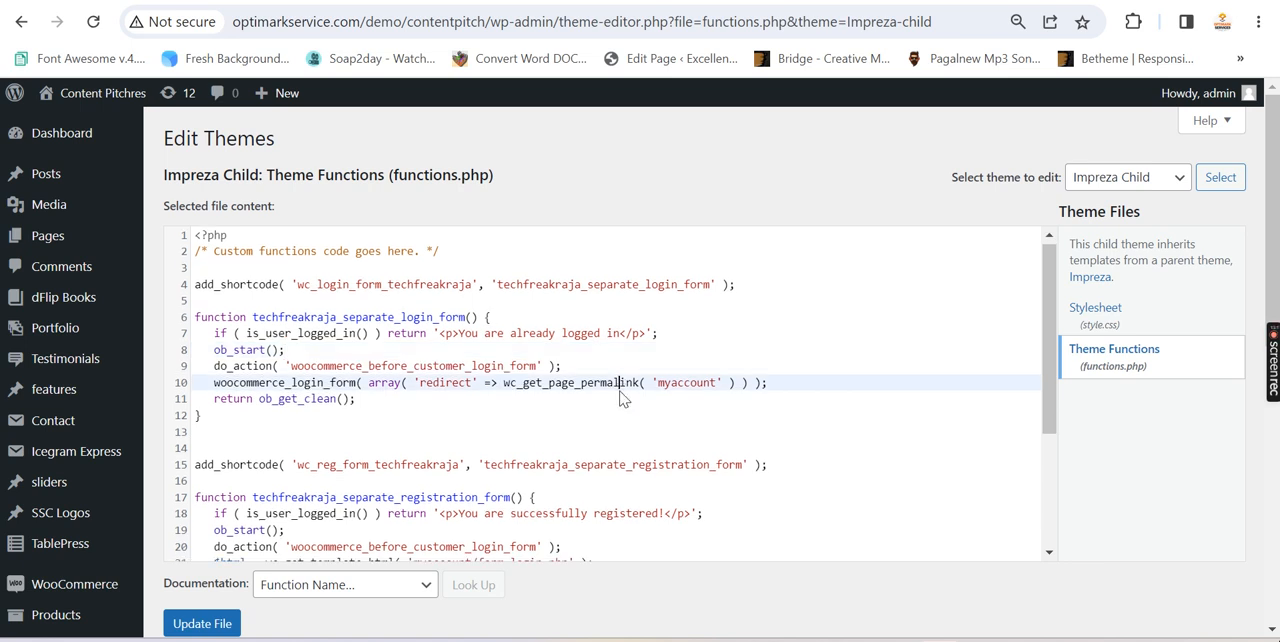
click(804, 472)
key(ctrl+End)
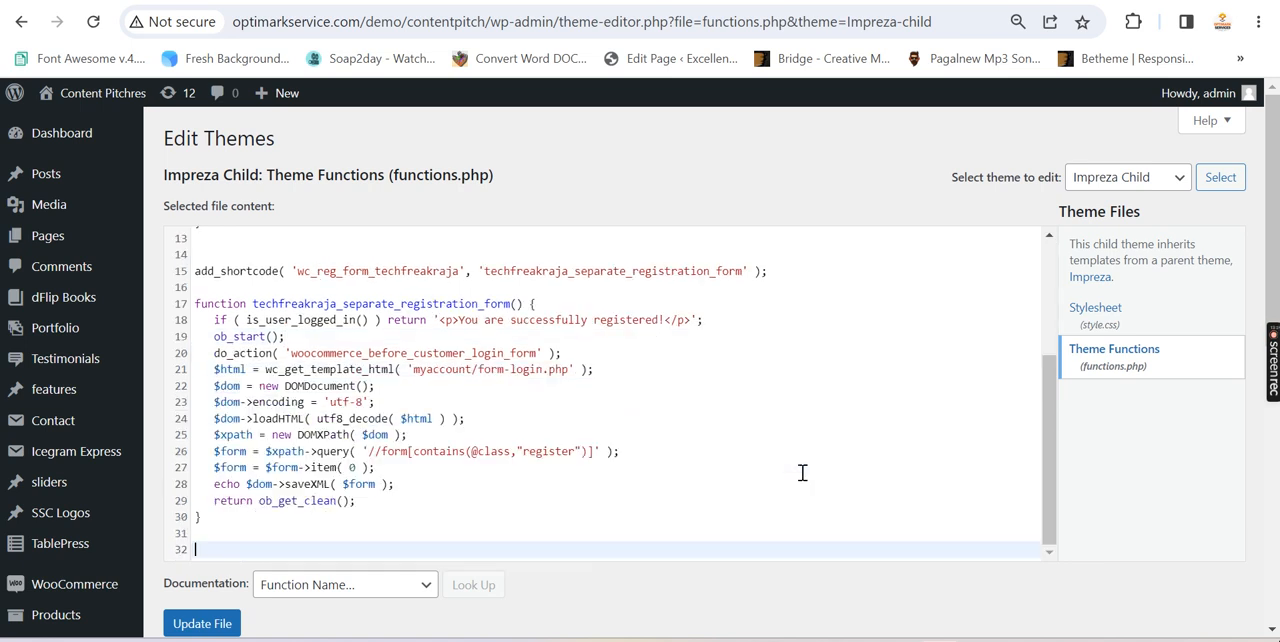
click(278, 531)
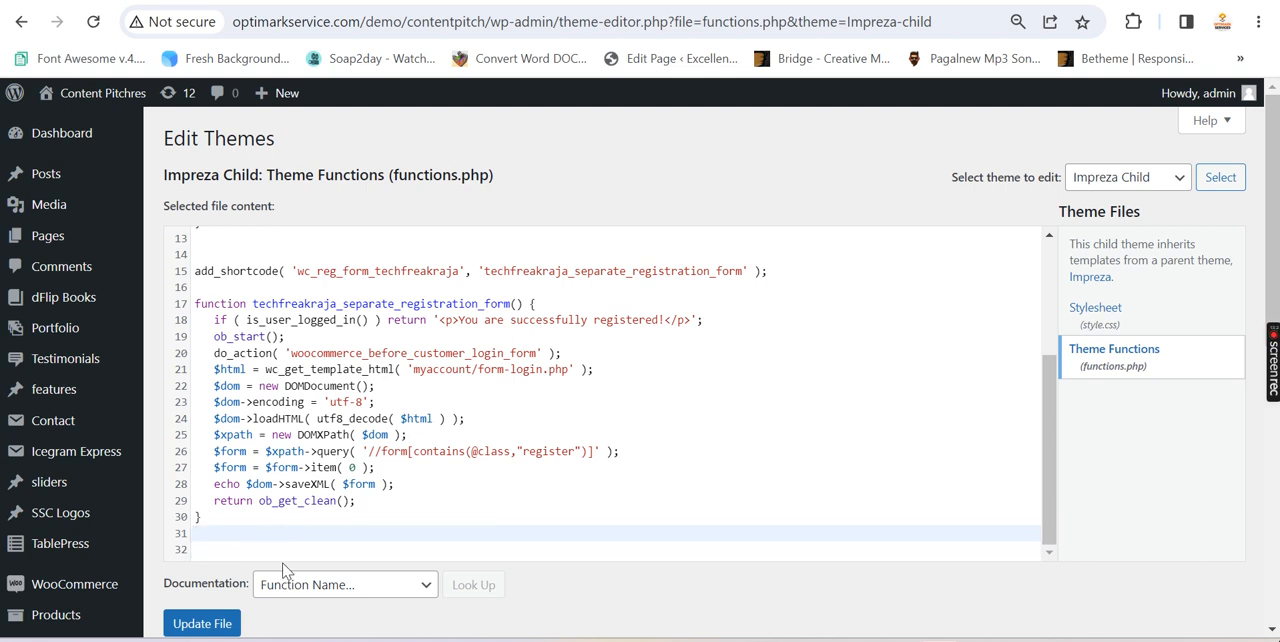
key(Down)
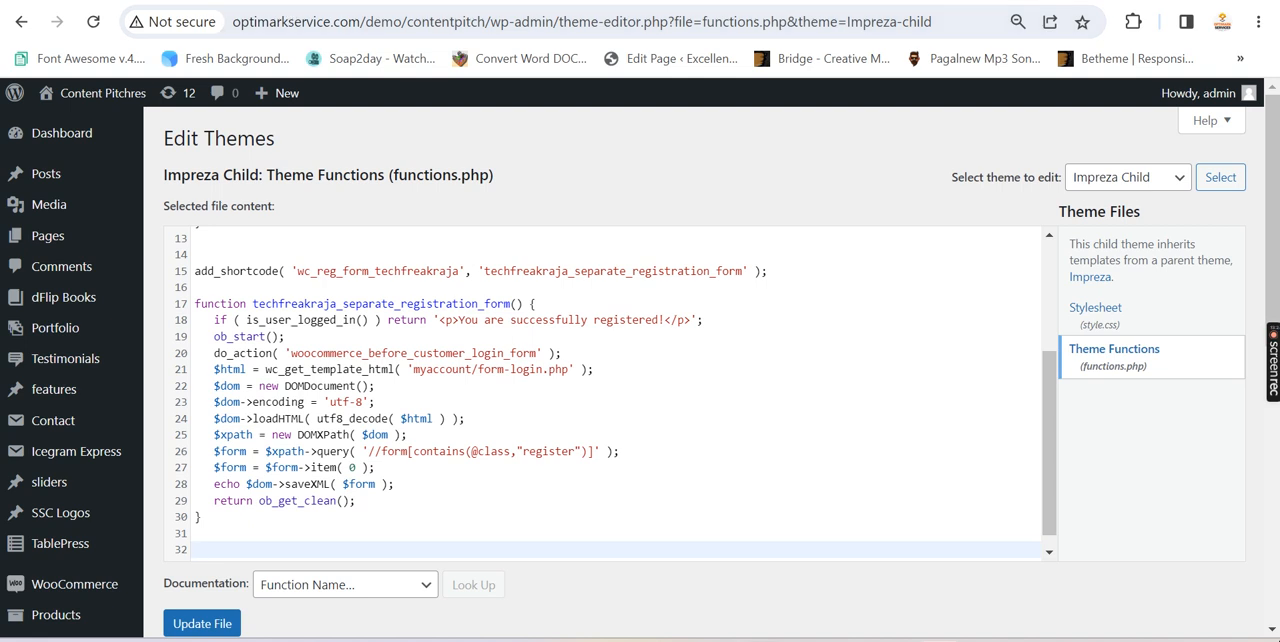
Copy the login form code from the blog post, paste it at the end of functions.php, and undo the paste
click(305, 2)
right_click(196, 192)
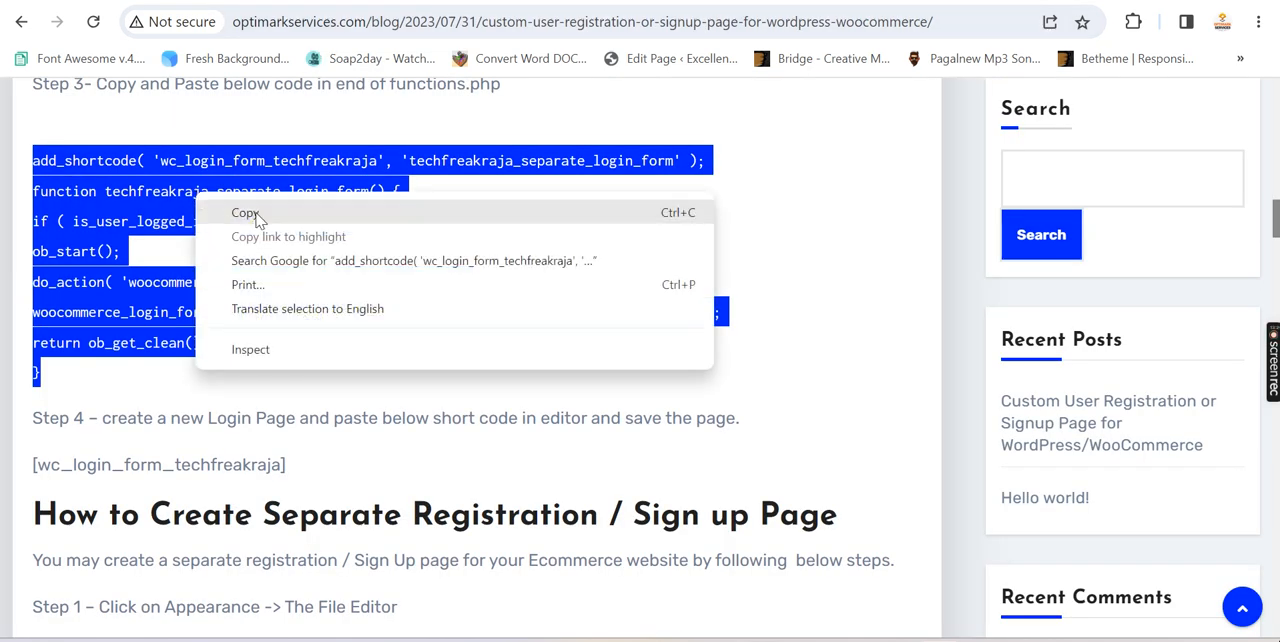
click(245, 213)
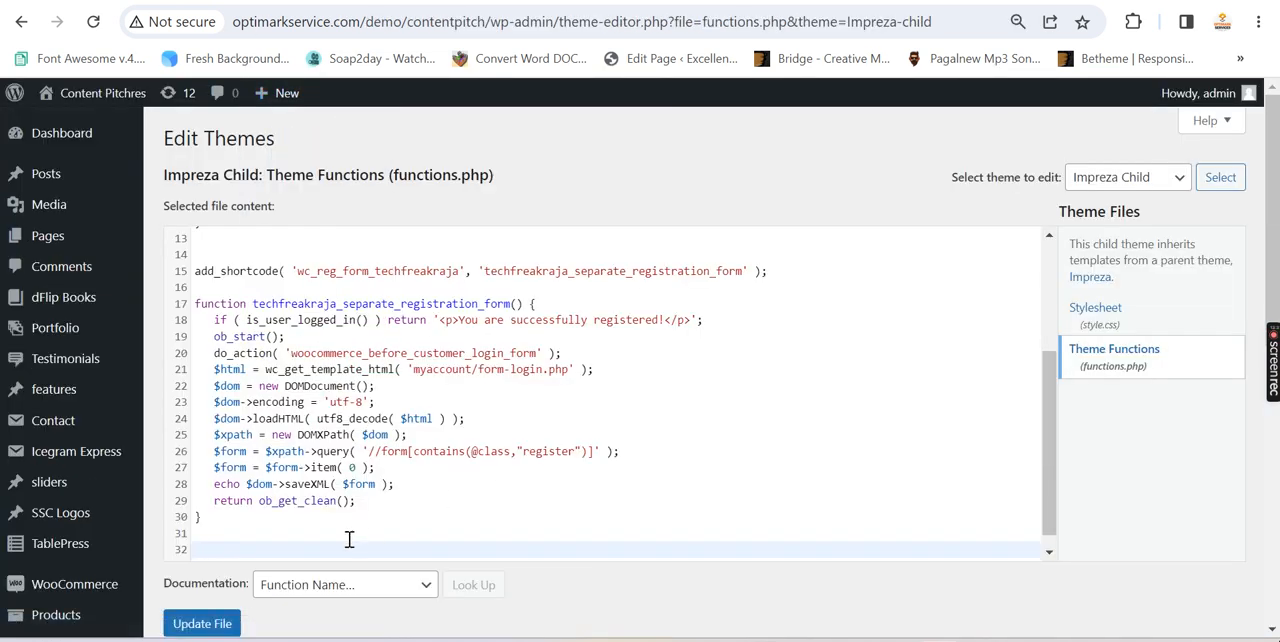
key(ctrl+v)
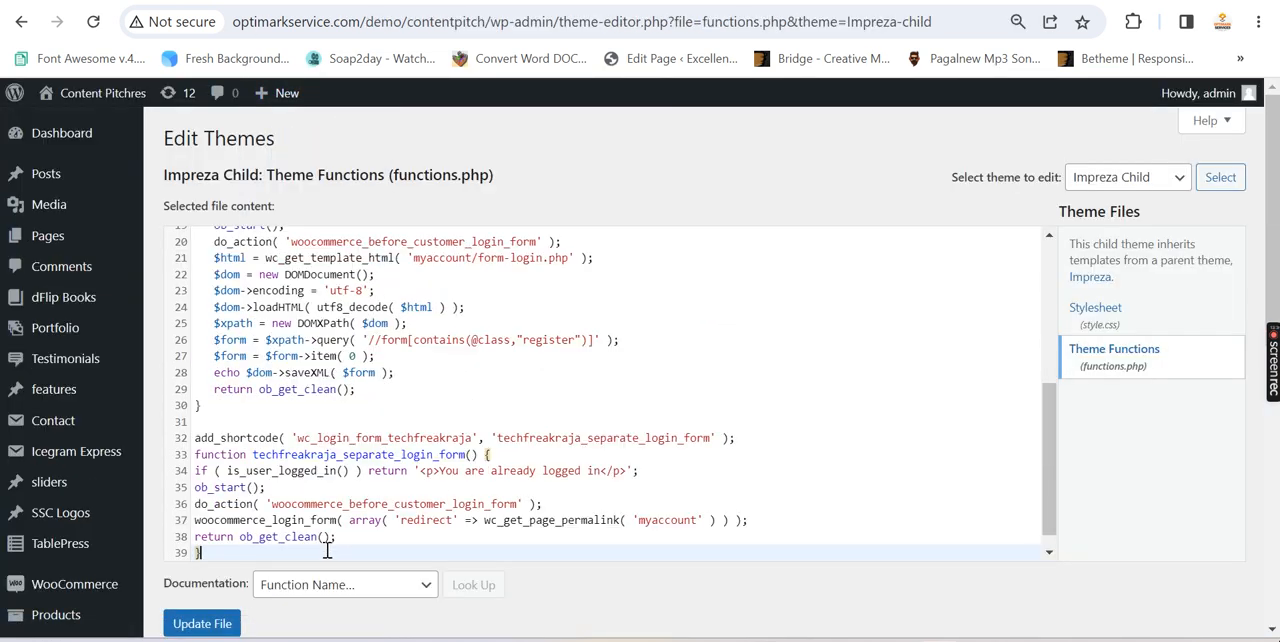
key(ctrl+z)
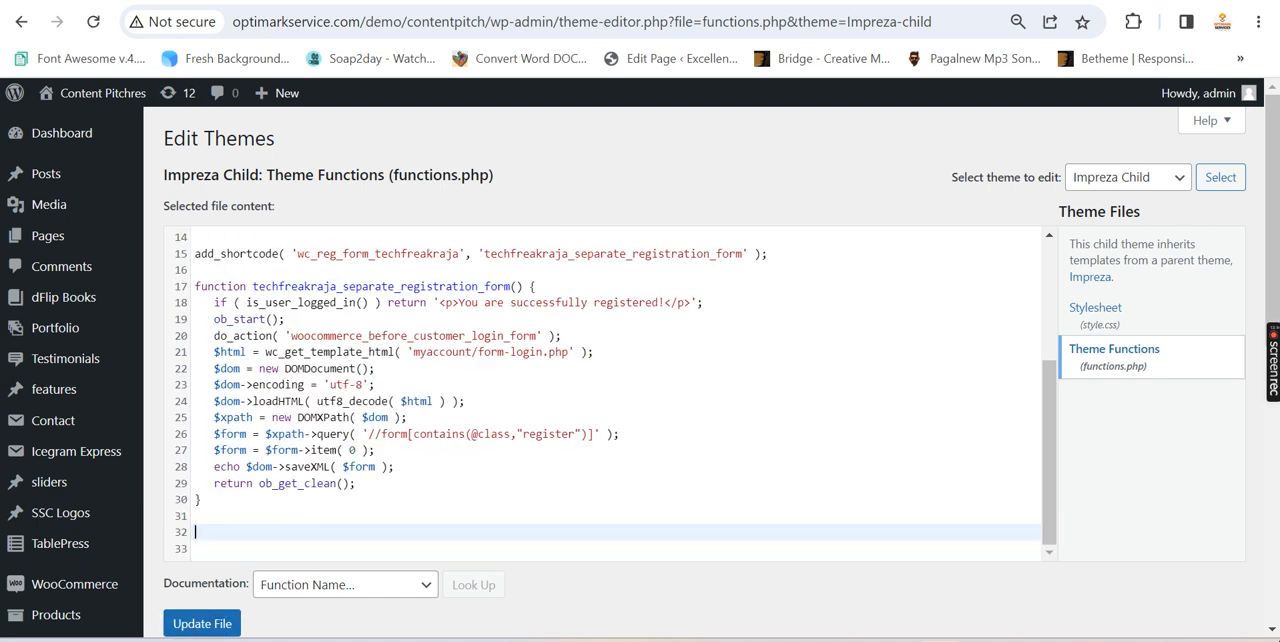
Return to the blog post and highlight "Login Page" and the [wc_login_form_techfreakraja] shortcode in step 4
key(alt+Tab)
click(304, 413)
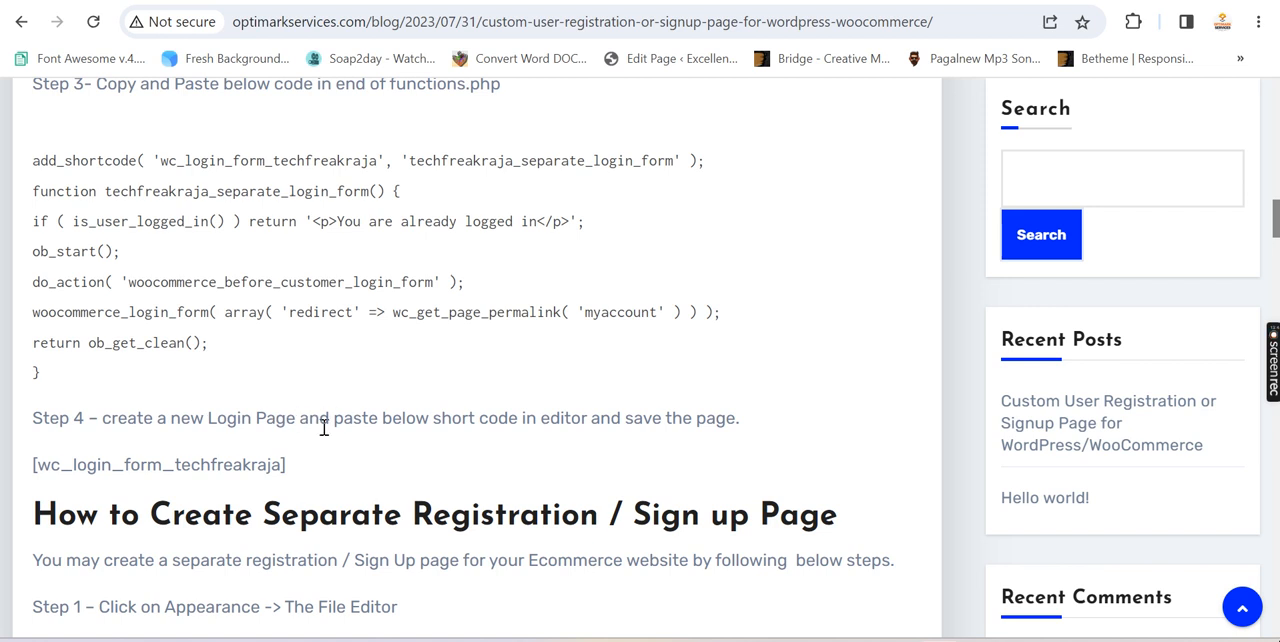
drag(207, 418, 297, 416)
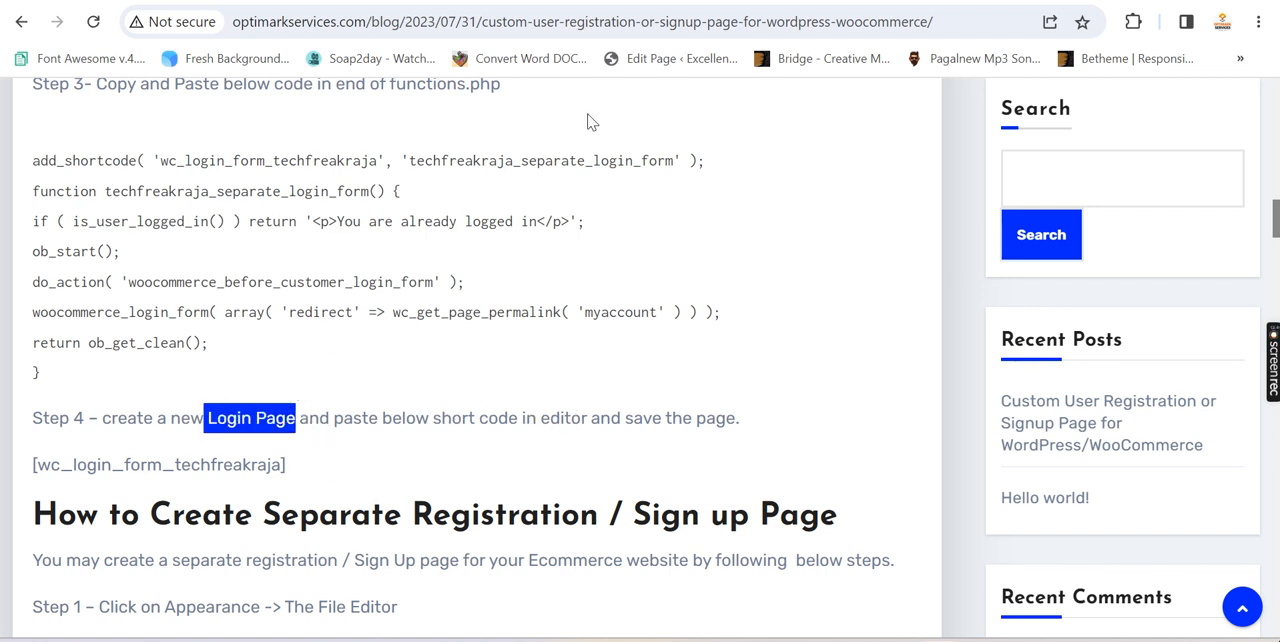
drag(300, 472, 22, 474)
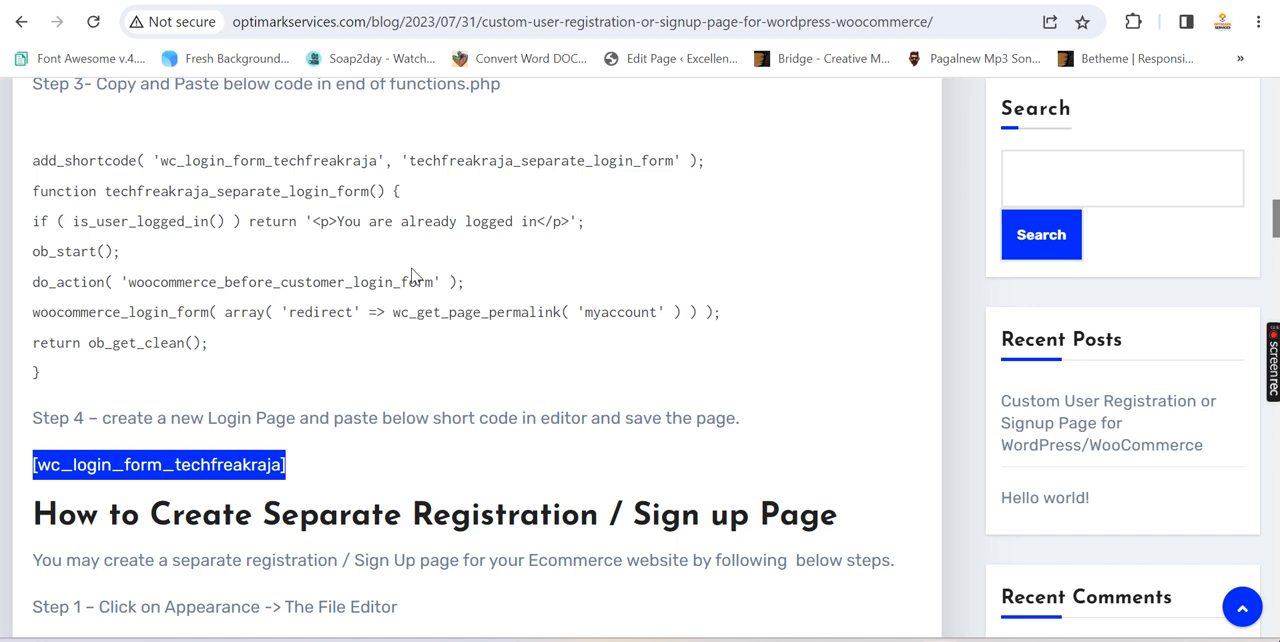
click(313, 476)
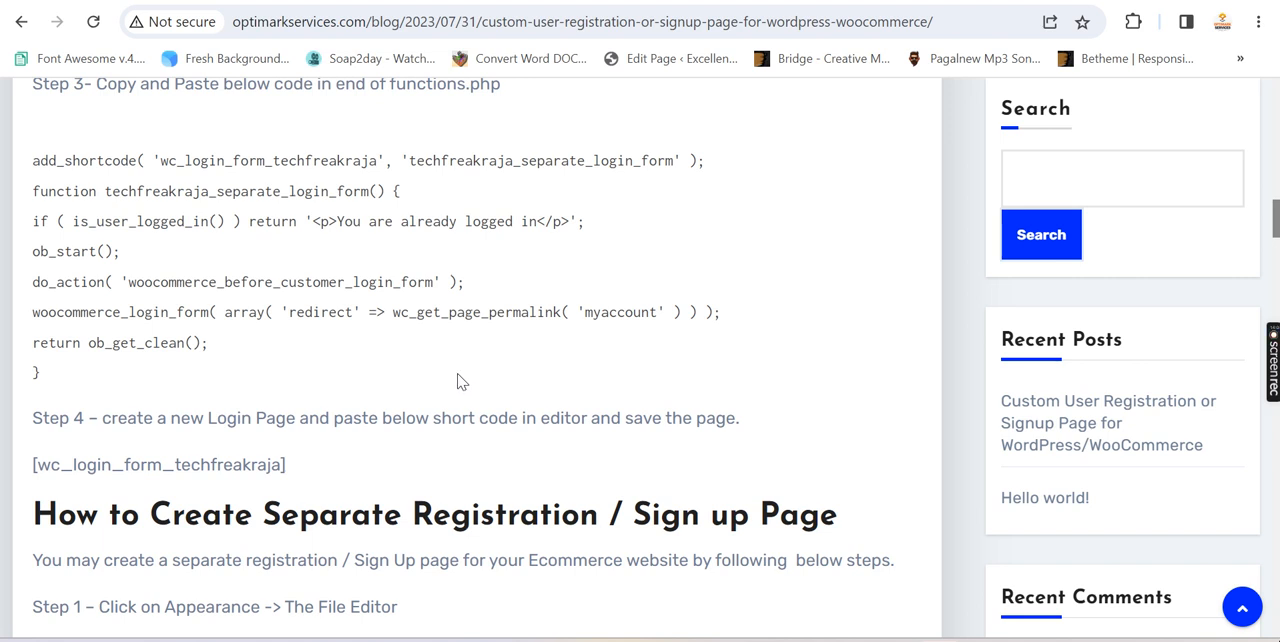
drag(205, 418, 300, 418)
Look over the start of the separate registration page section, and highlight the login shortcode and its step 3 code
scroll(386, 384, down, 1)
scroll(386, 384, down, 1)
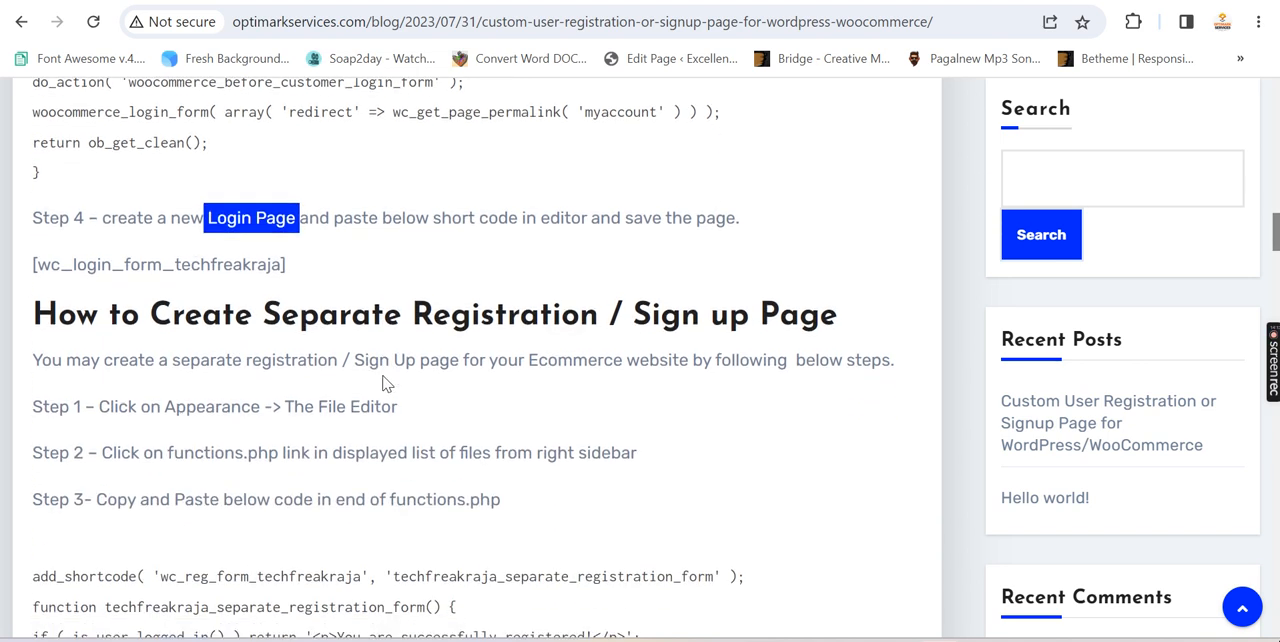
scroll(471, 206, down, 1)
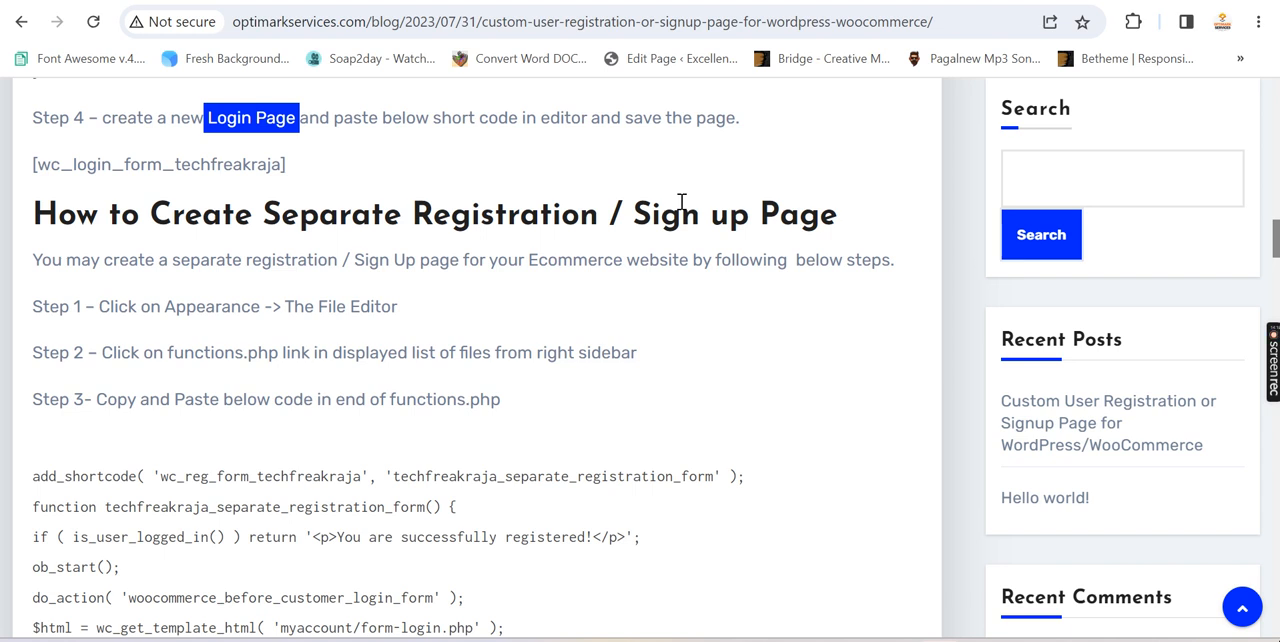
drag(294, 172, 31, 166)
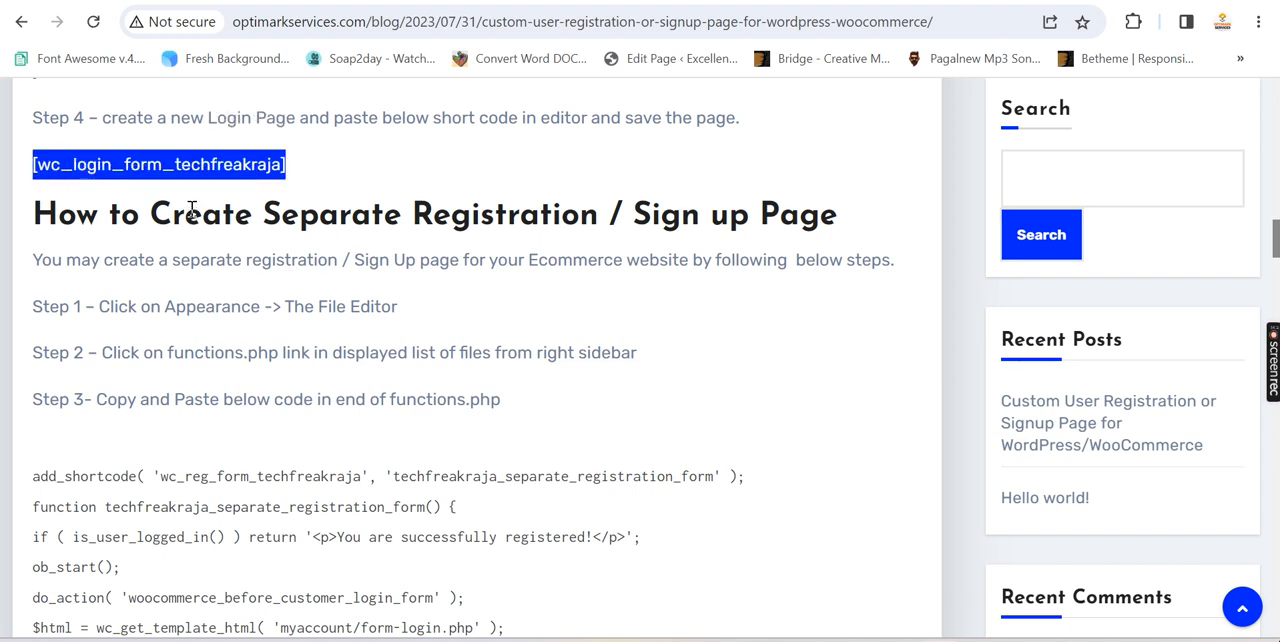
scroll(189, 213, up, 4)
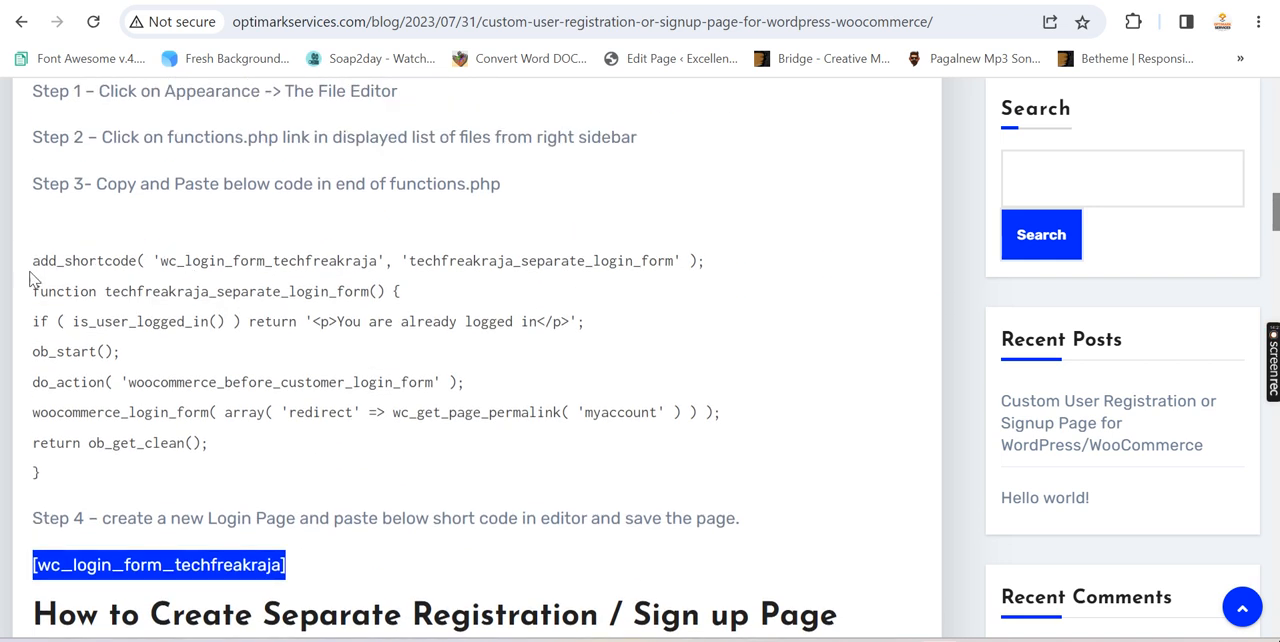
drag(34, 262, 166, 475)
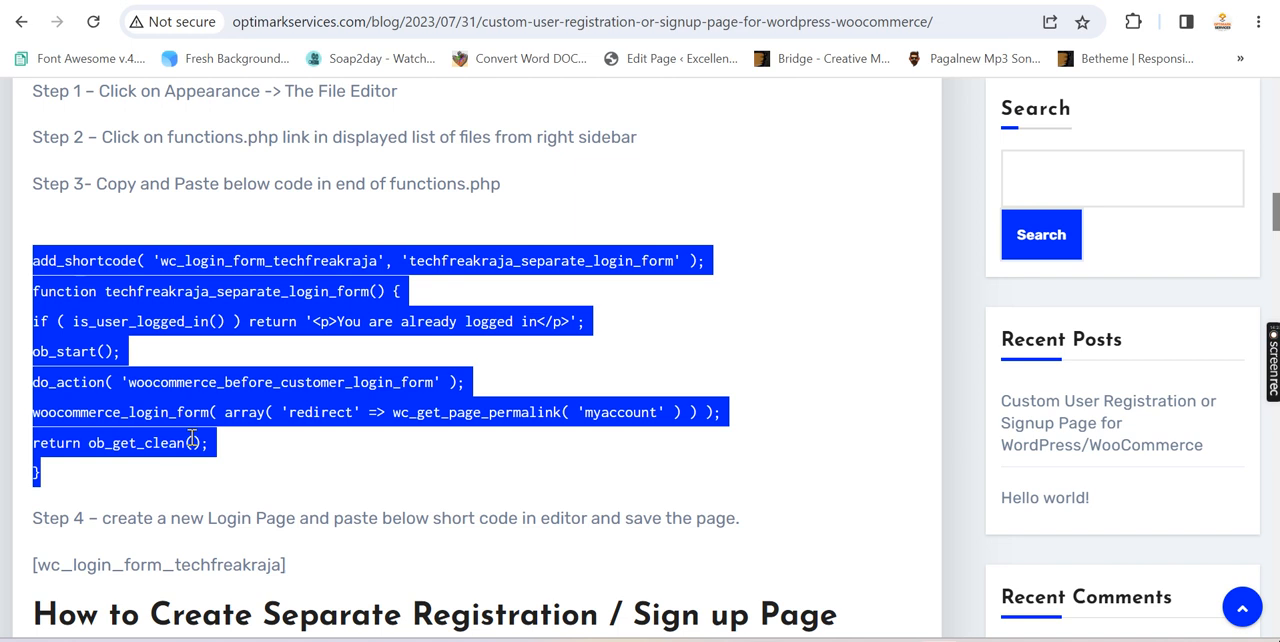
Glance at the incognito My account page, switch to the WordPress page editor, and start a new page titled "login test"
mouse_move(760, 640)
click(806, 600)
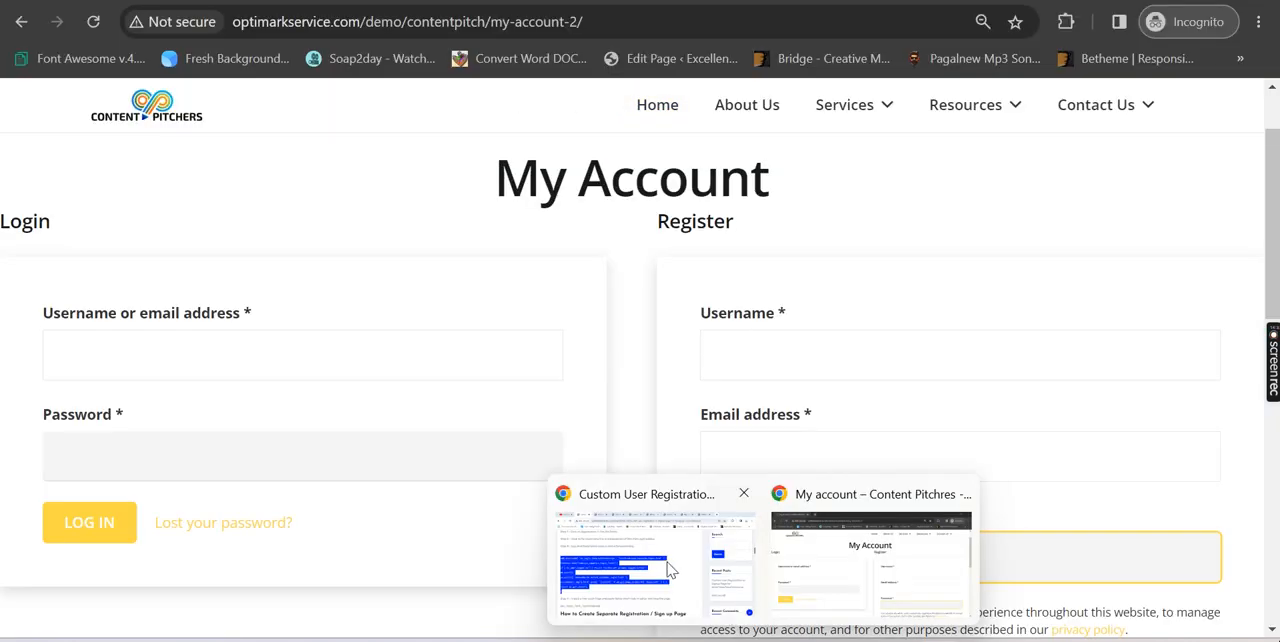
click(668, 564)
click(670, 2)
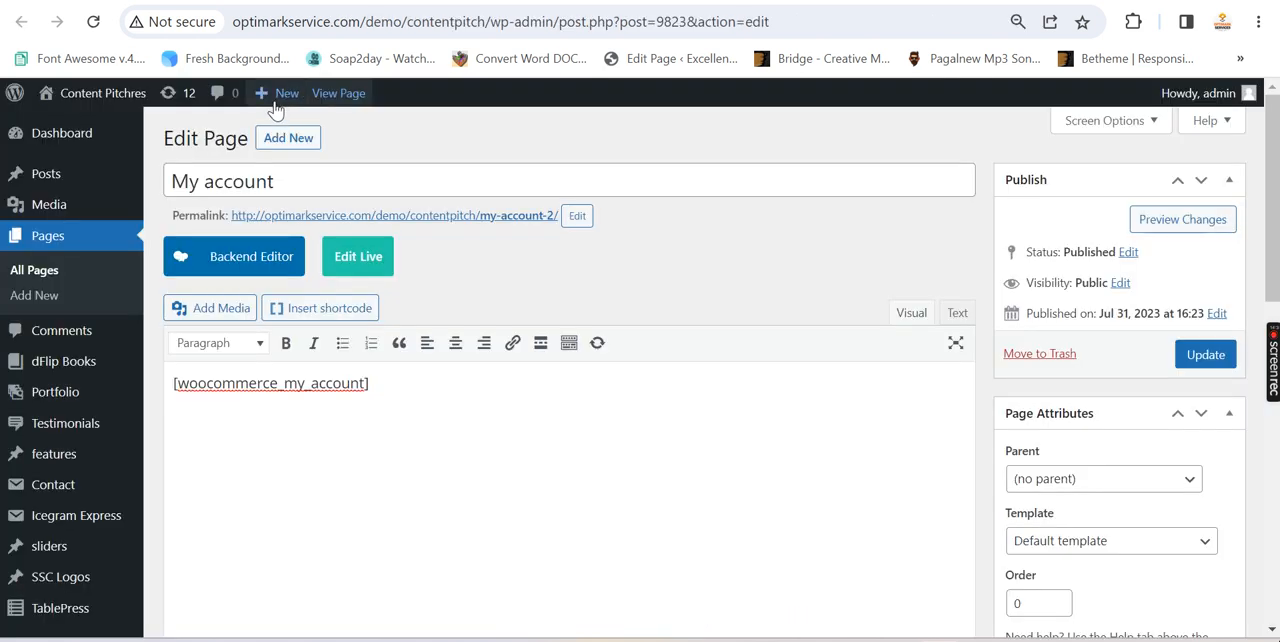
mouse_move(278, 93)
right_click(279, 175)
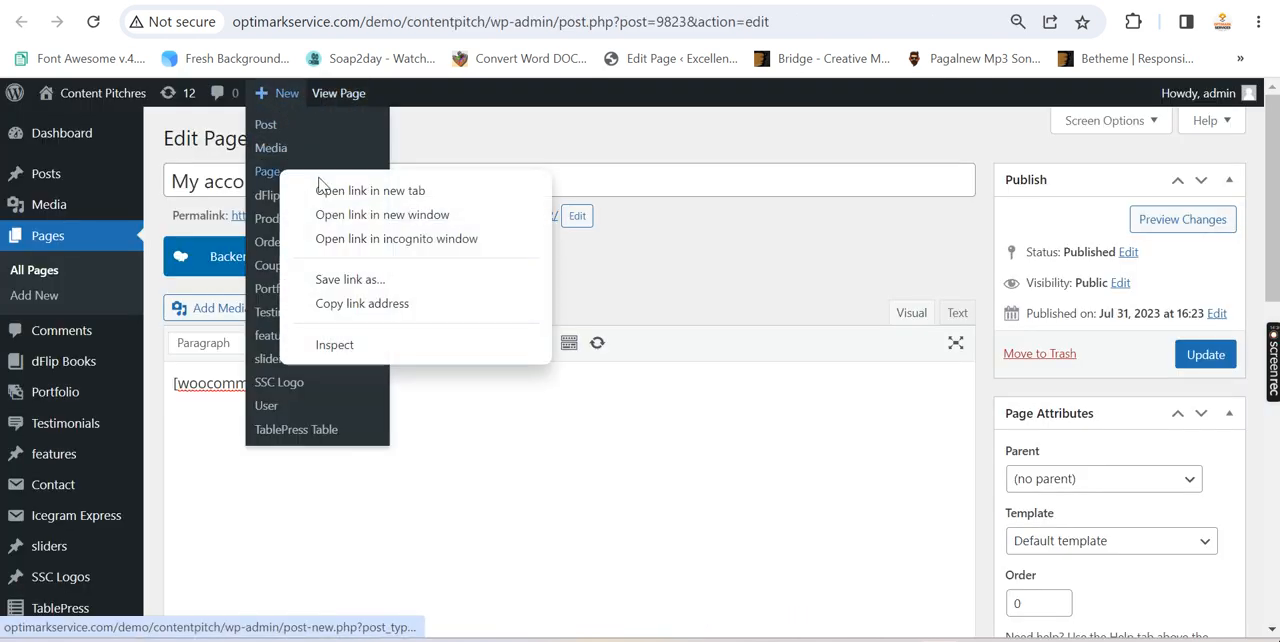
click(270, 172)
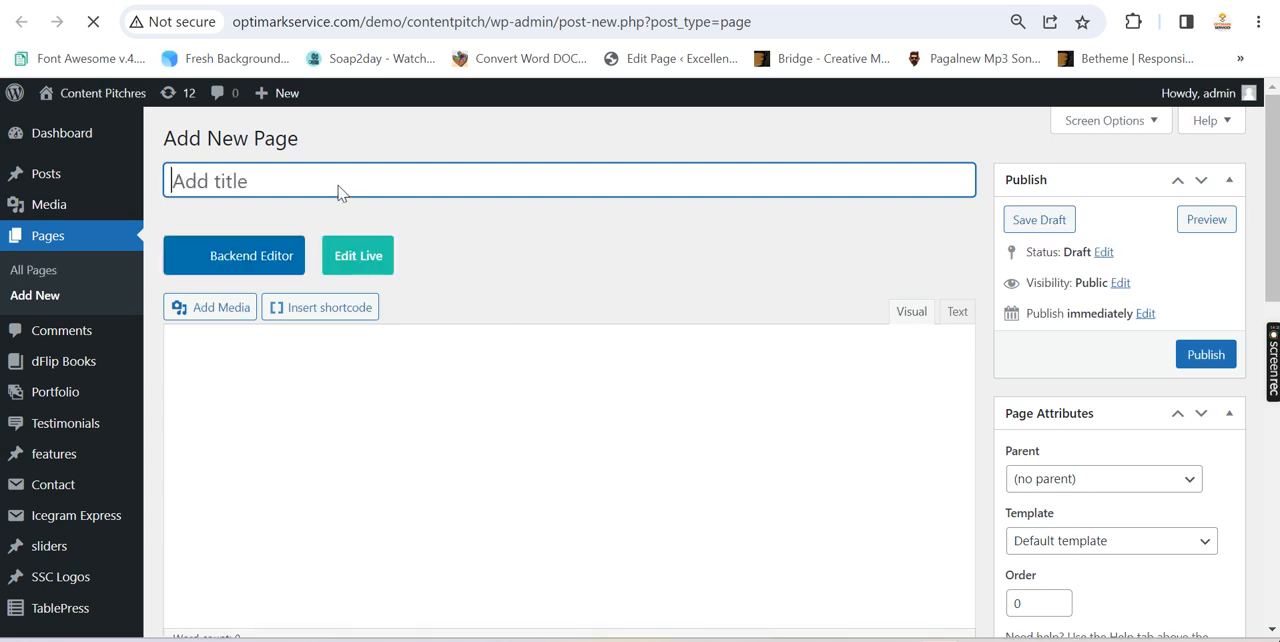
text(login test)
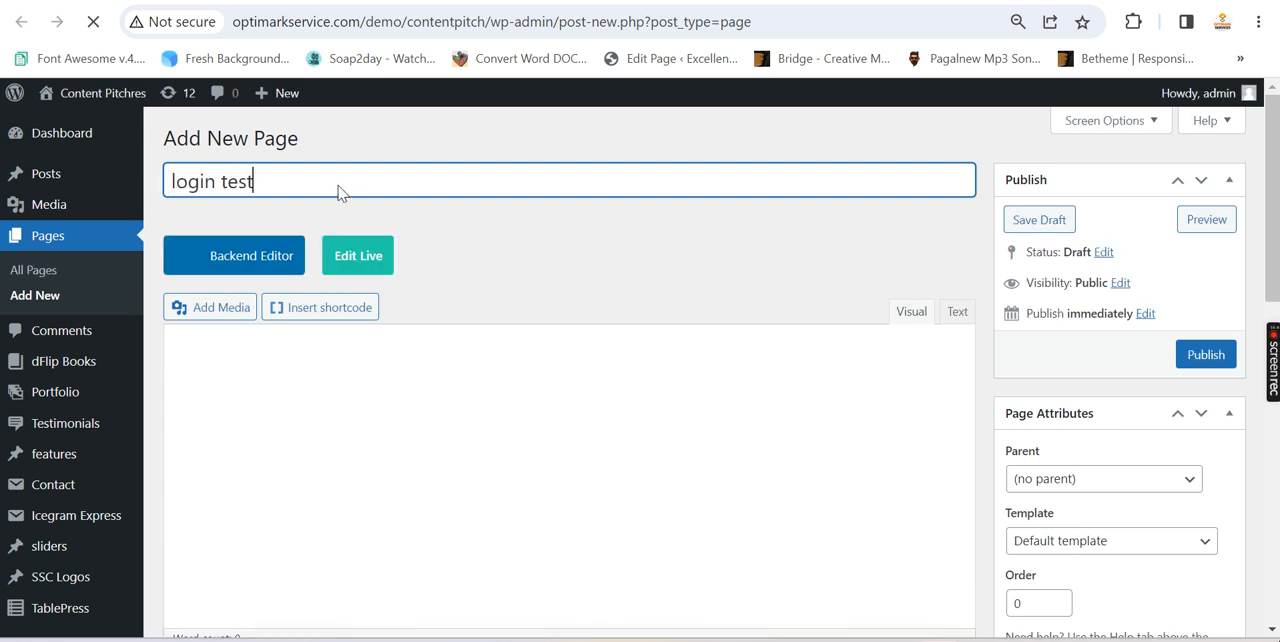
click(420, 402)
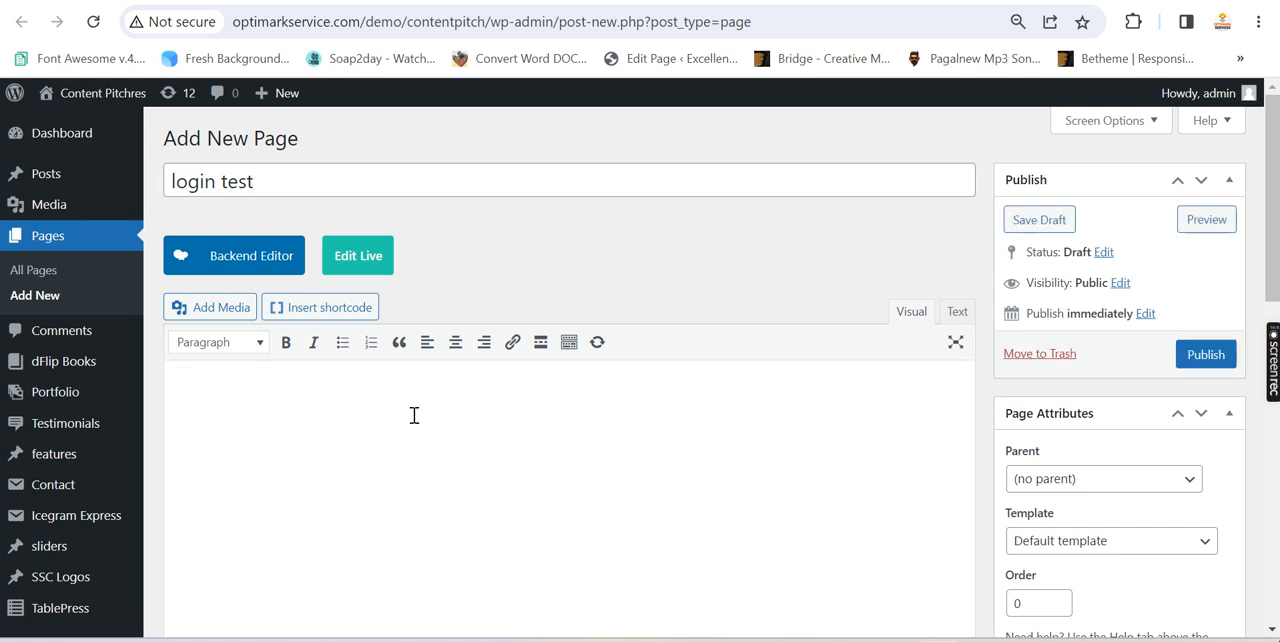
key(ctrl+v)
key(ctrl+z)
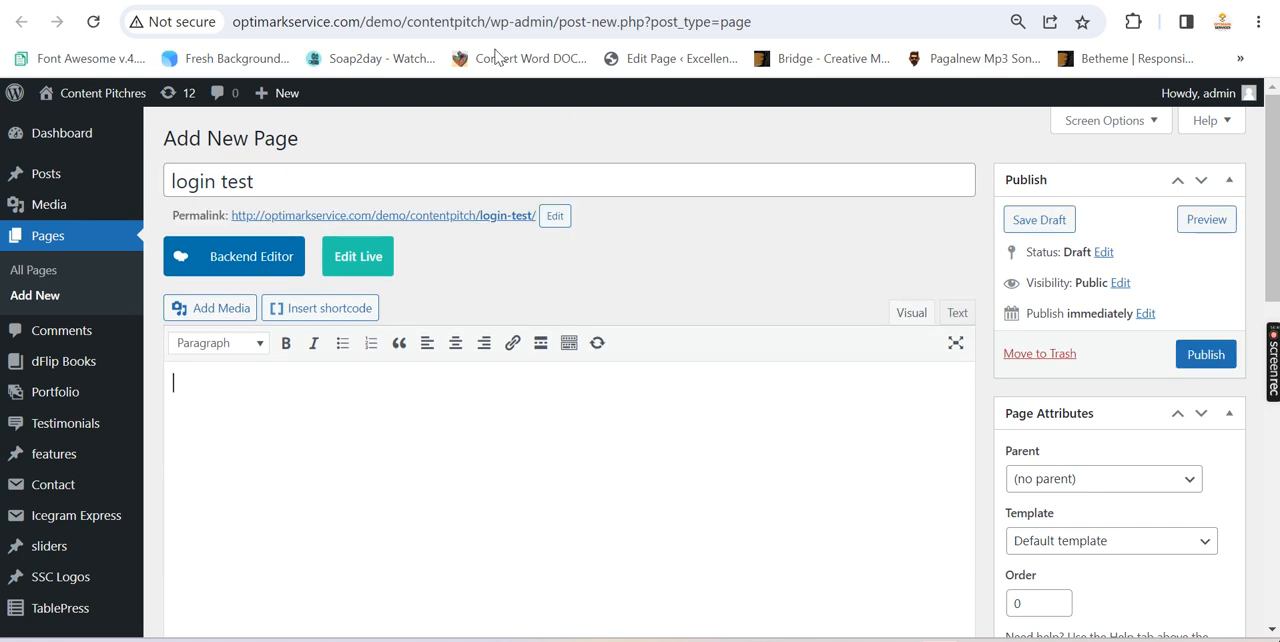
Copy the shortcode name wc_reg_form_techfreakraja from functions.php into the login test page's content and enclose it in square brackets
key(ctrl+Tab)
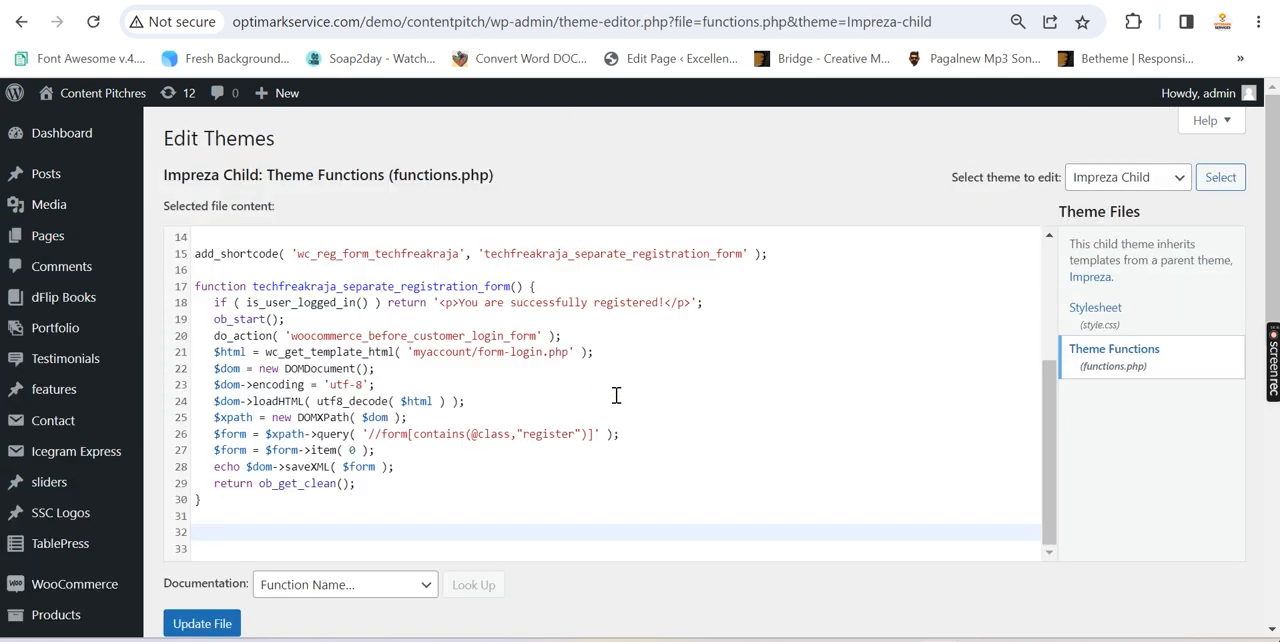
scroll(616, 395, up, 3)
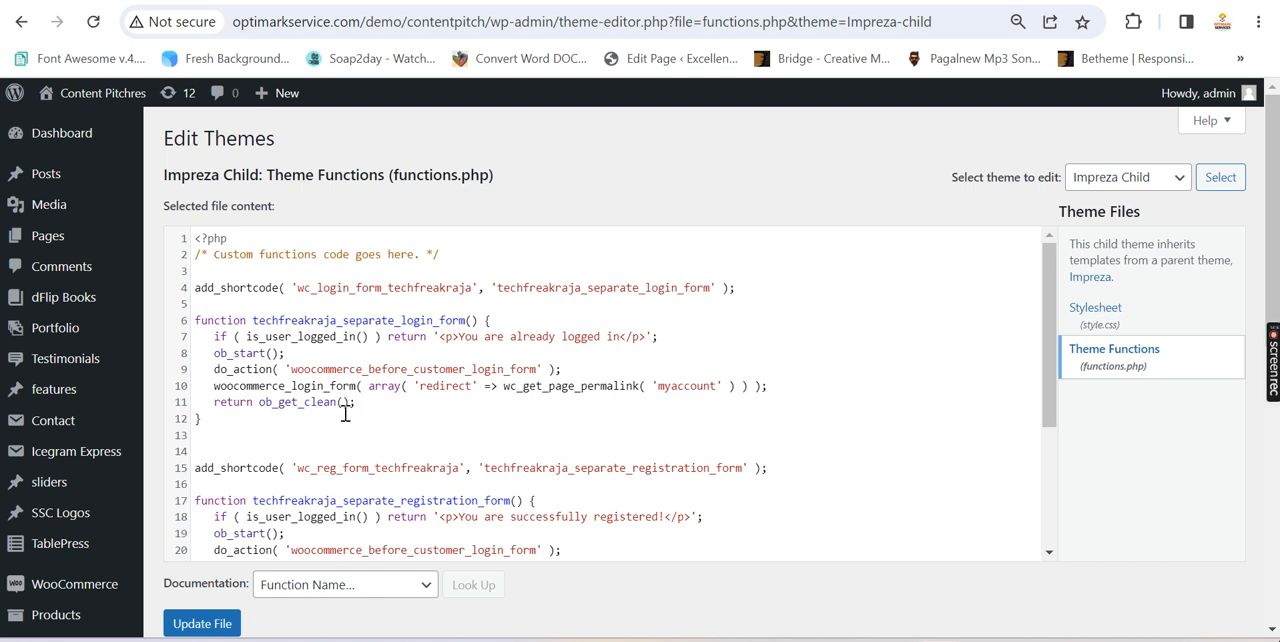
drag(459, 468, 298, 470)
key(ctrl+c)
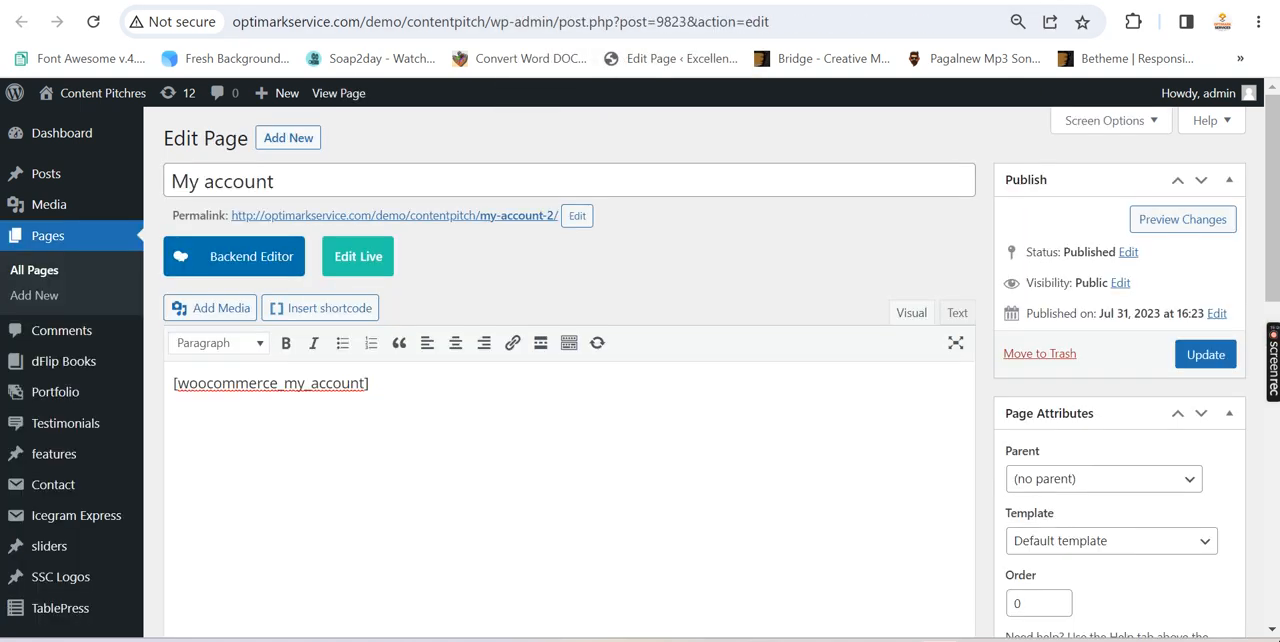
click(824, 2)
click(480, 407)
key(ctrl+v)
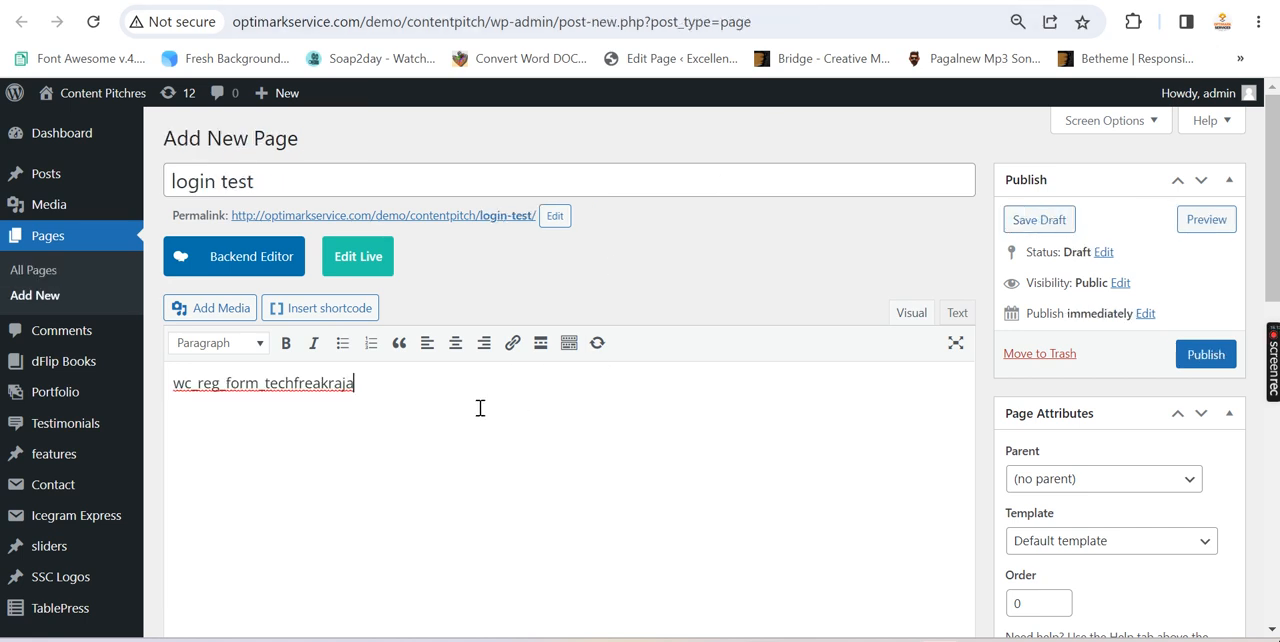
text(])
key(Home)
text([)
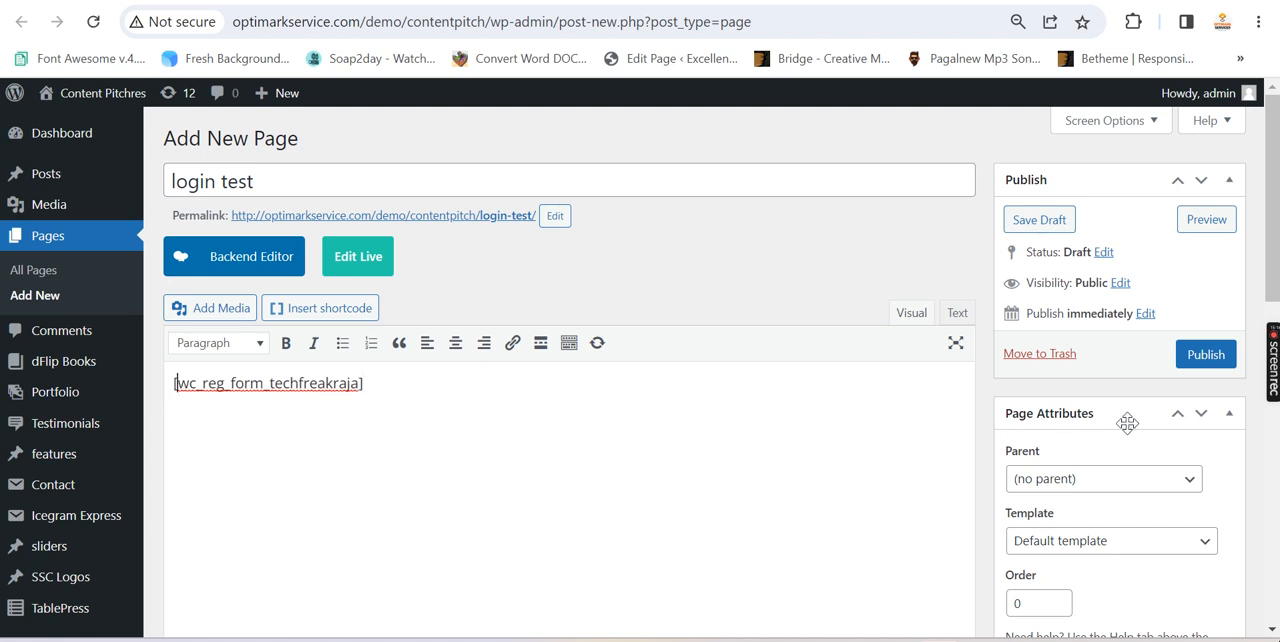
Publish the login test page and view it on the live site
click(1205, 354)
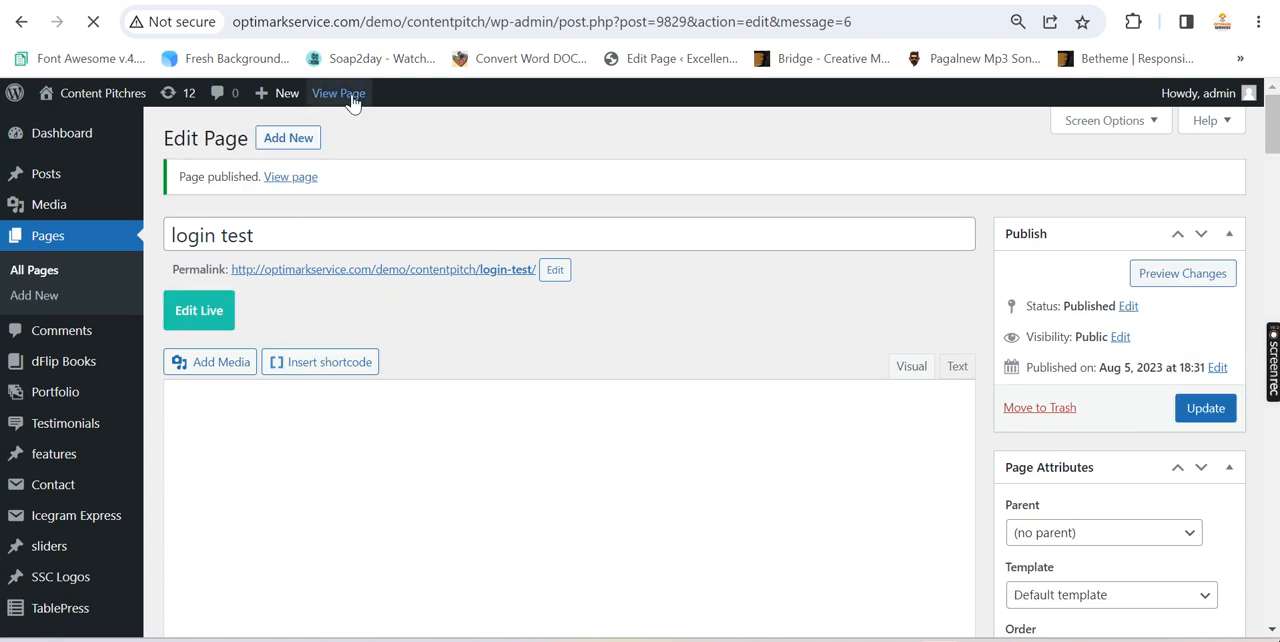
right_click(348, 97)
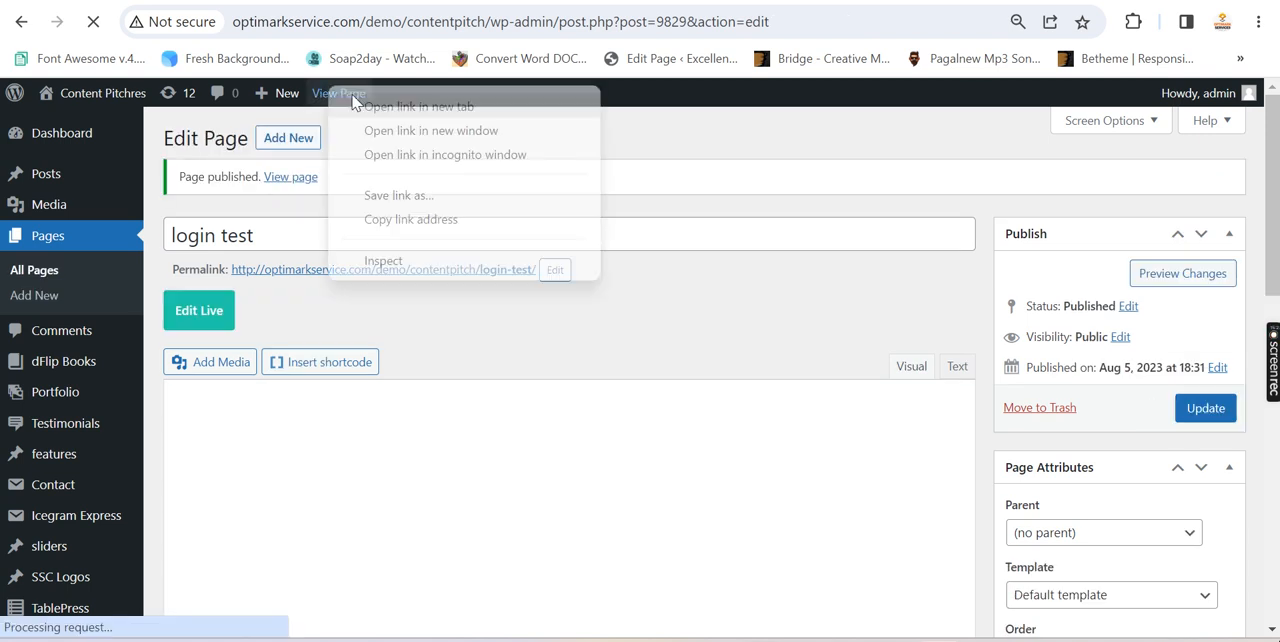
click(696, 158)
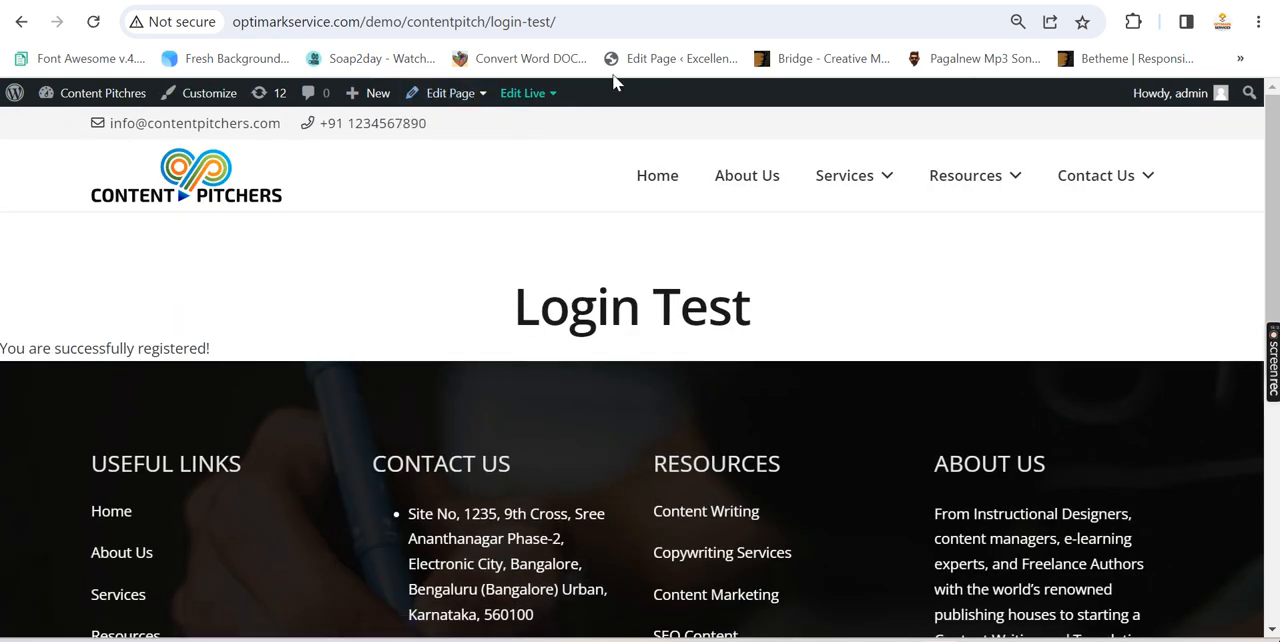
Open the login test page's address in a new incognito tab and look over the form it contains
click(614, 24)
key(ctrl+c)
mouse_move(786, 638)
click(805, 490)
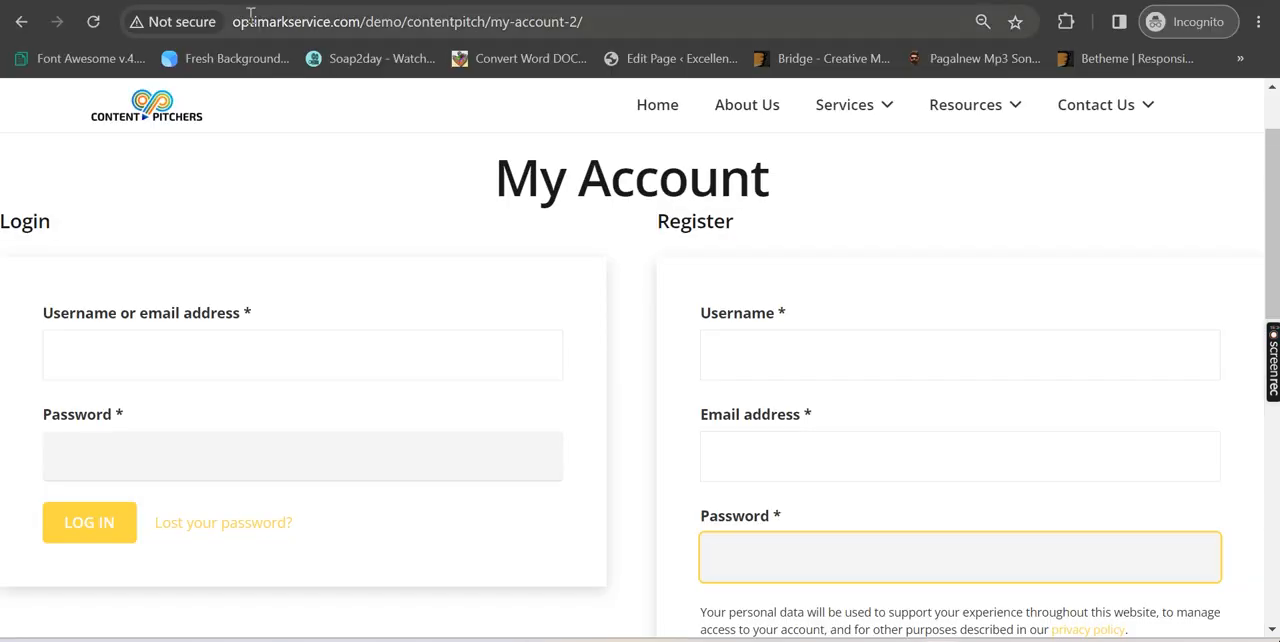
key(ctrl+t)
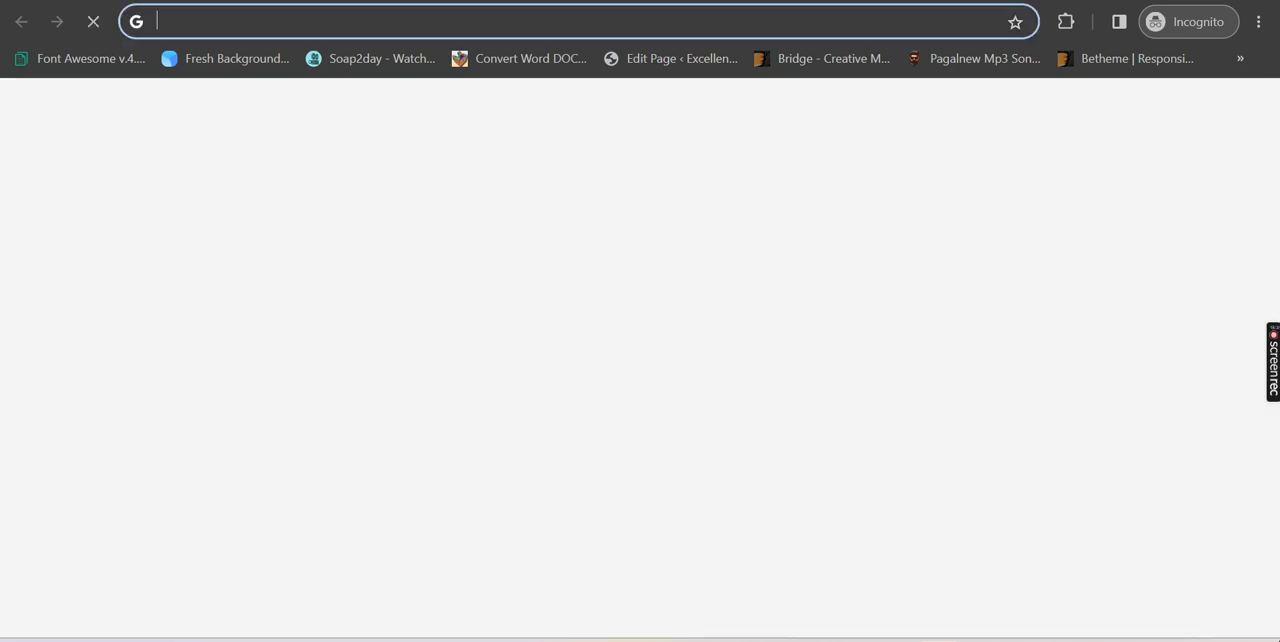
key(ctrl+v)
key(Return)
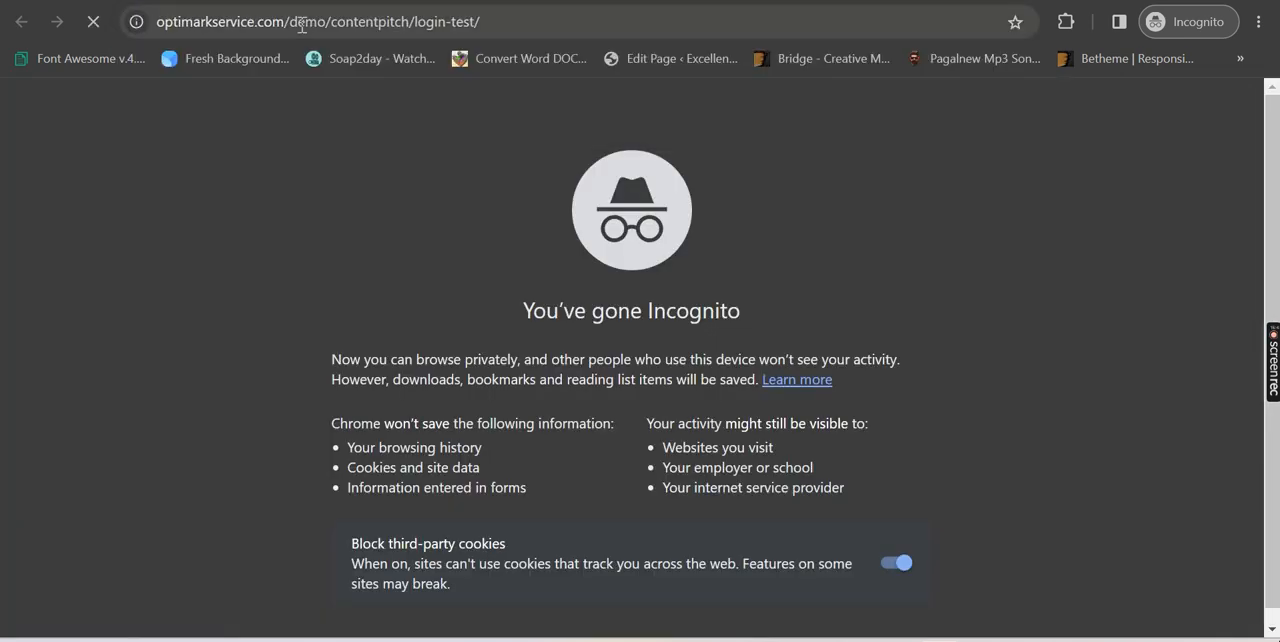
scroll(386, 306, down, 3)
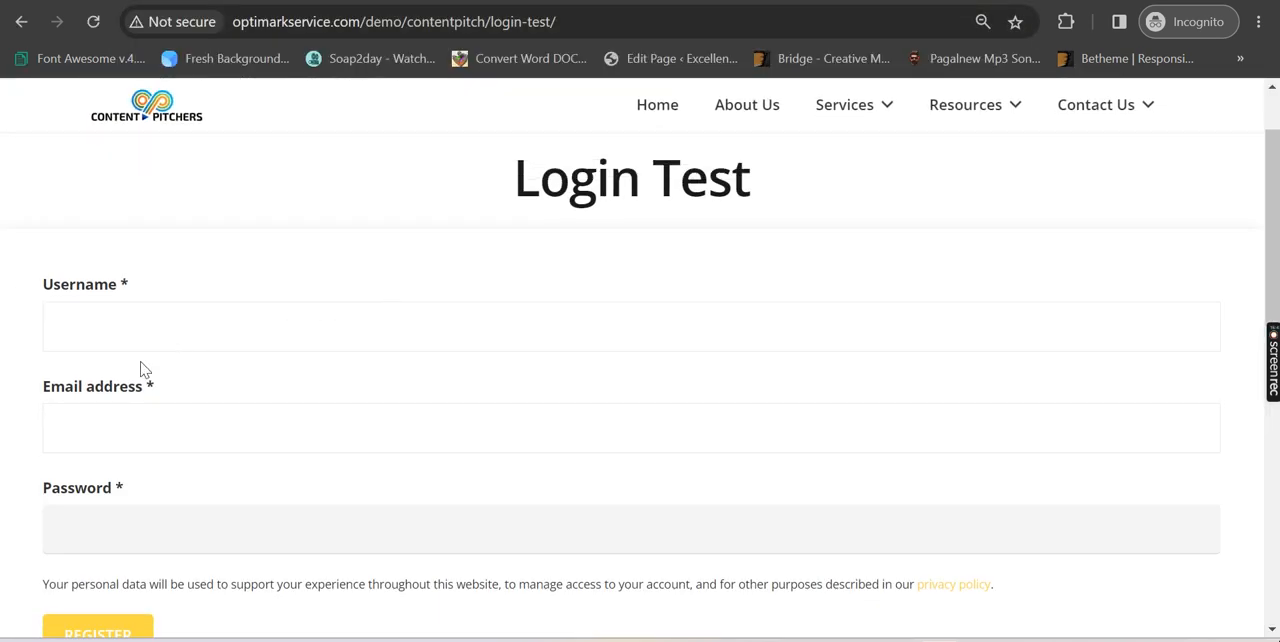
scroll(201, 301, down, 1)
scroll(240, 291, up, 2)
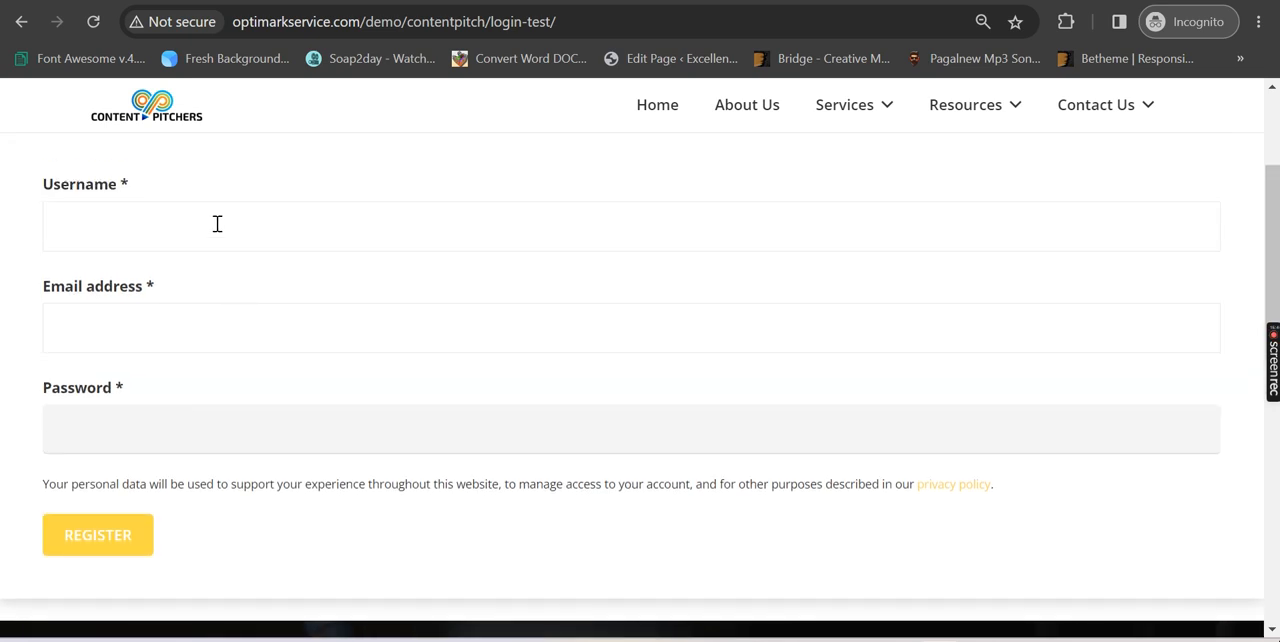
scroll(337, 277, up, 1)
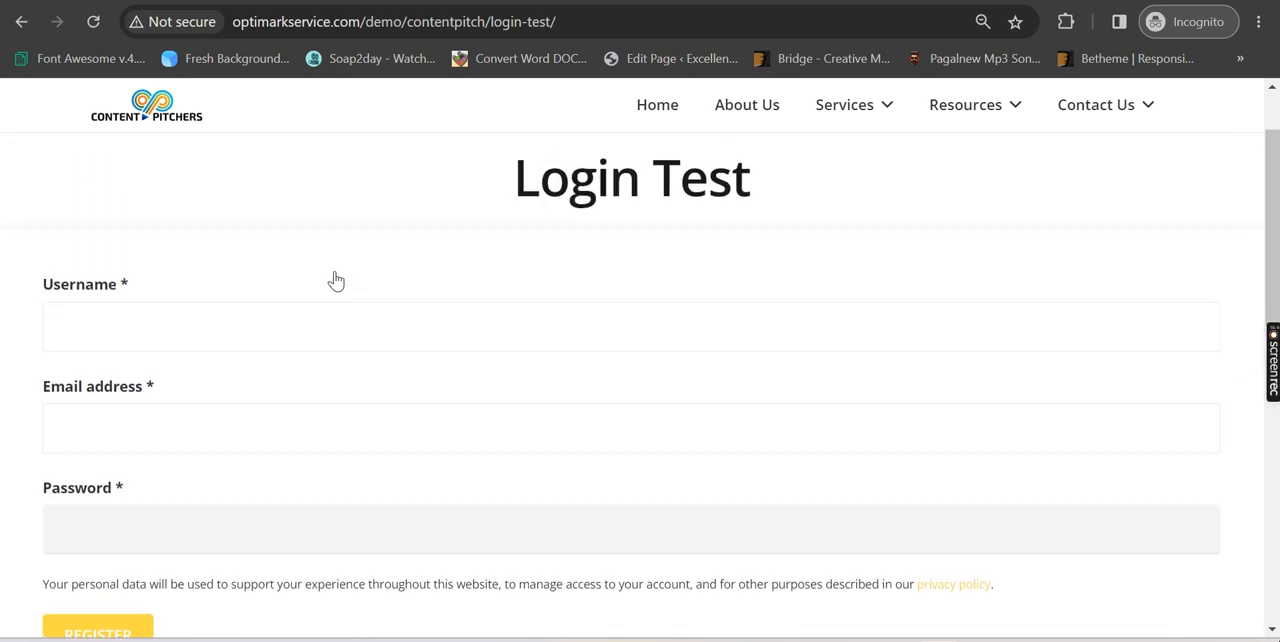
Return to functions.php in the theme editor and copy the shortcode name wc_login_form_techfreakraja from the first add_shortcode line
key(alt+Tab)
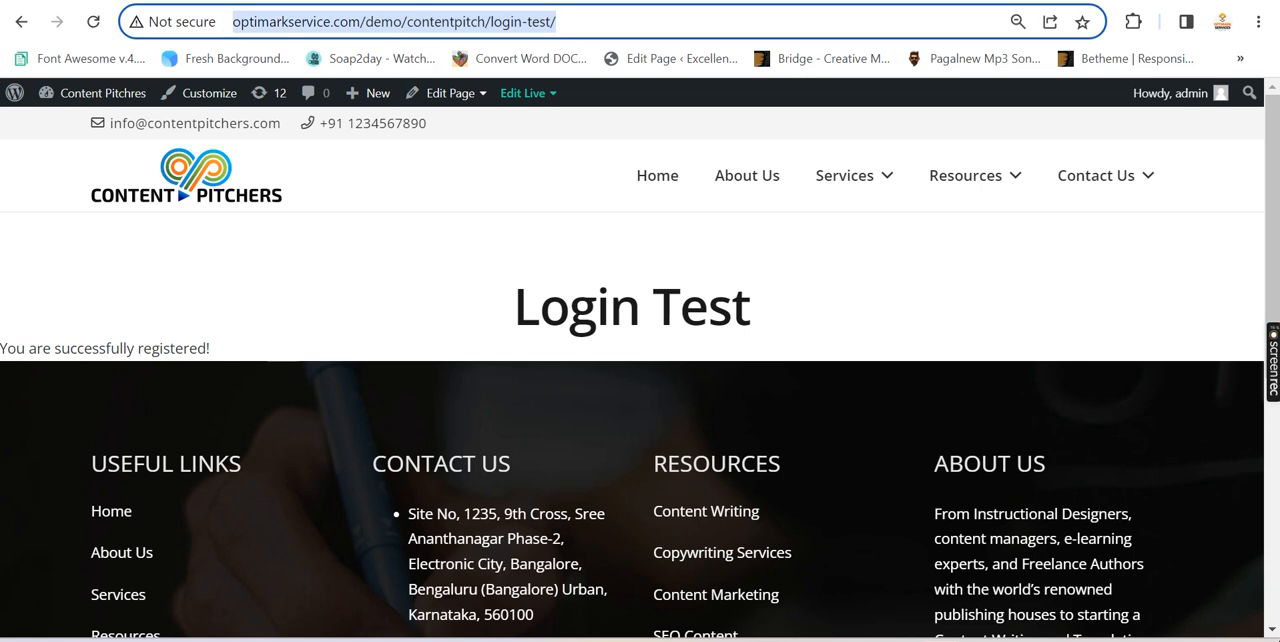
click(246, 1)
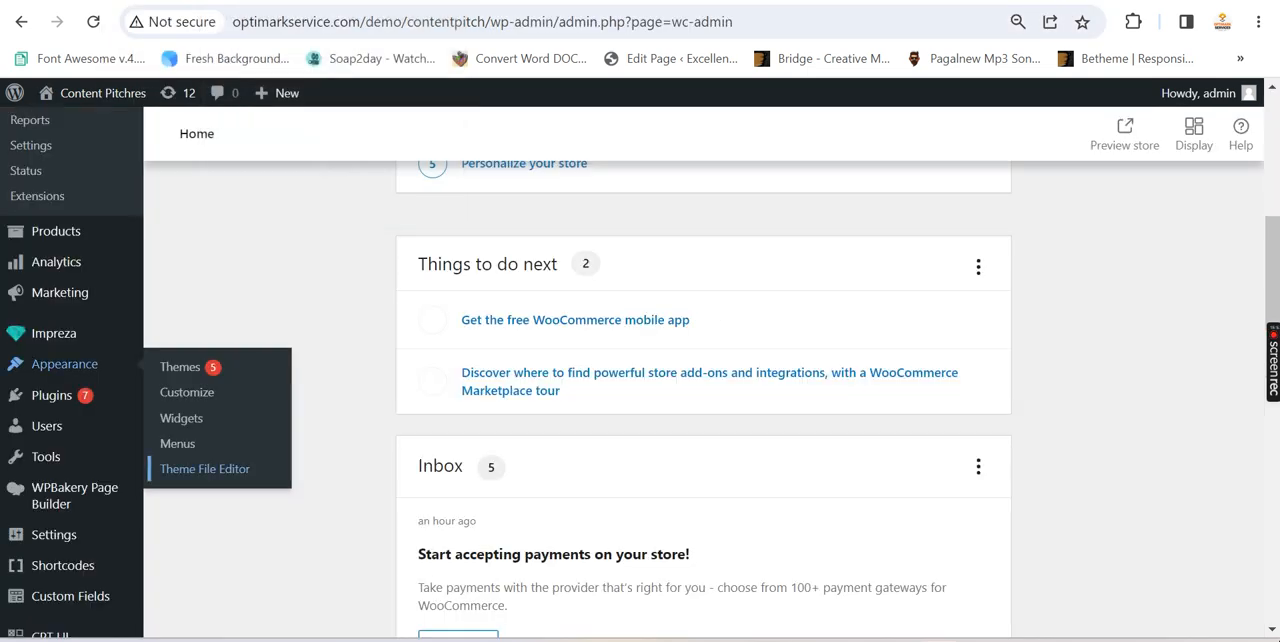
click(215, 1)
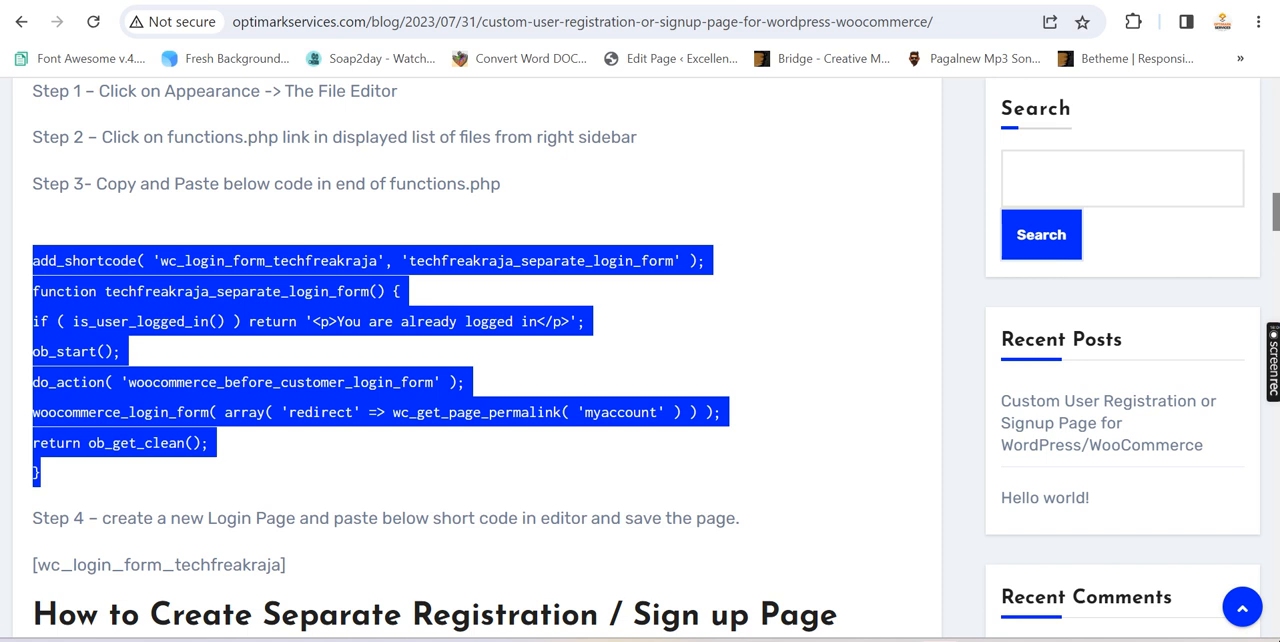
key(ctrl+Tab)
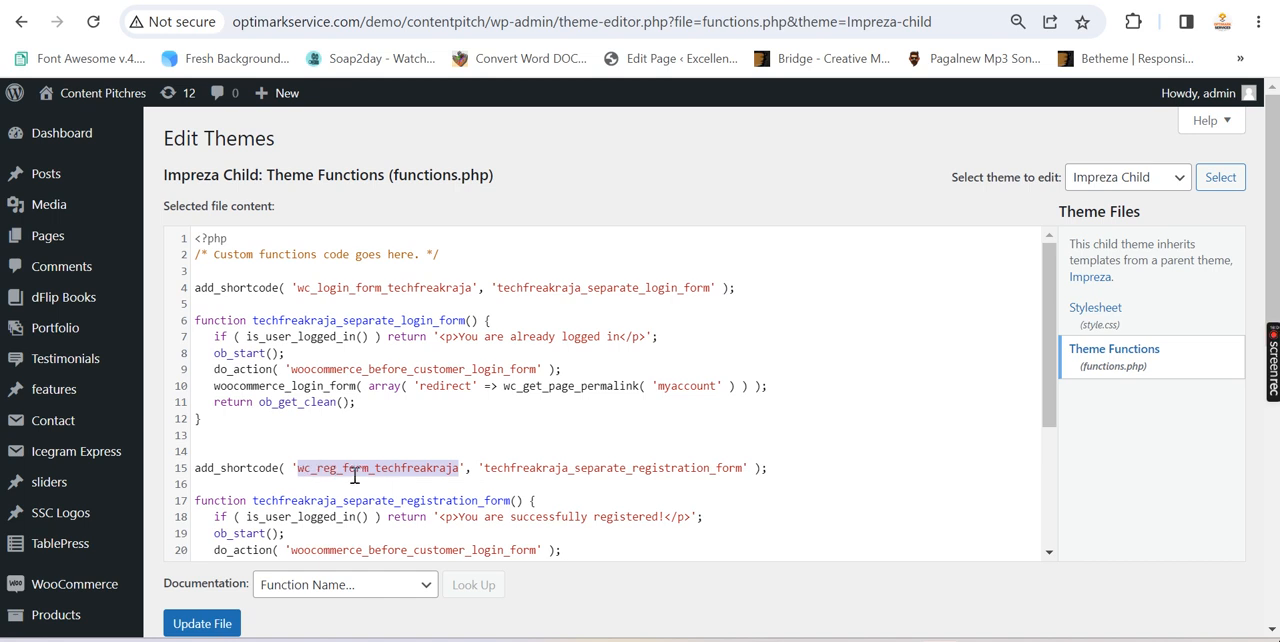
scroll(432, 473, down, 2)
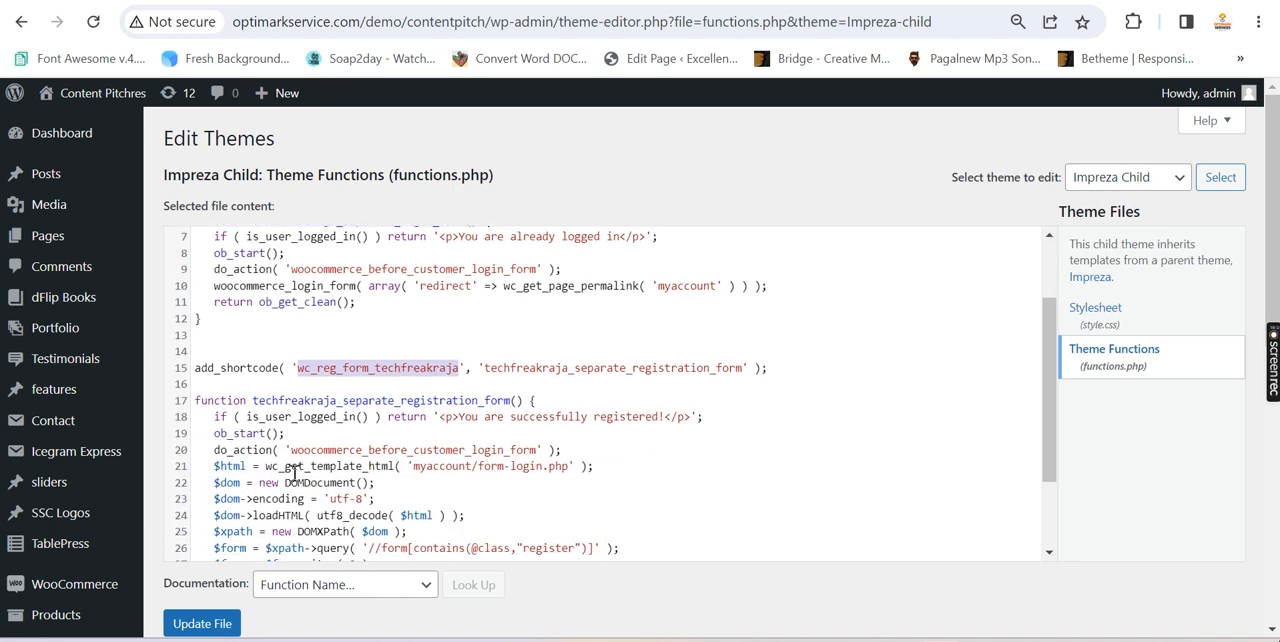
scroll(312, 428, up, 2)
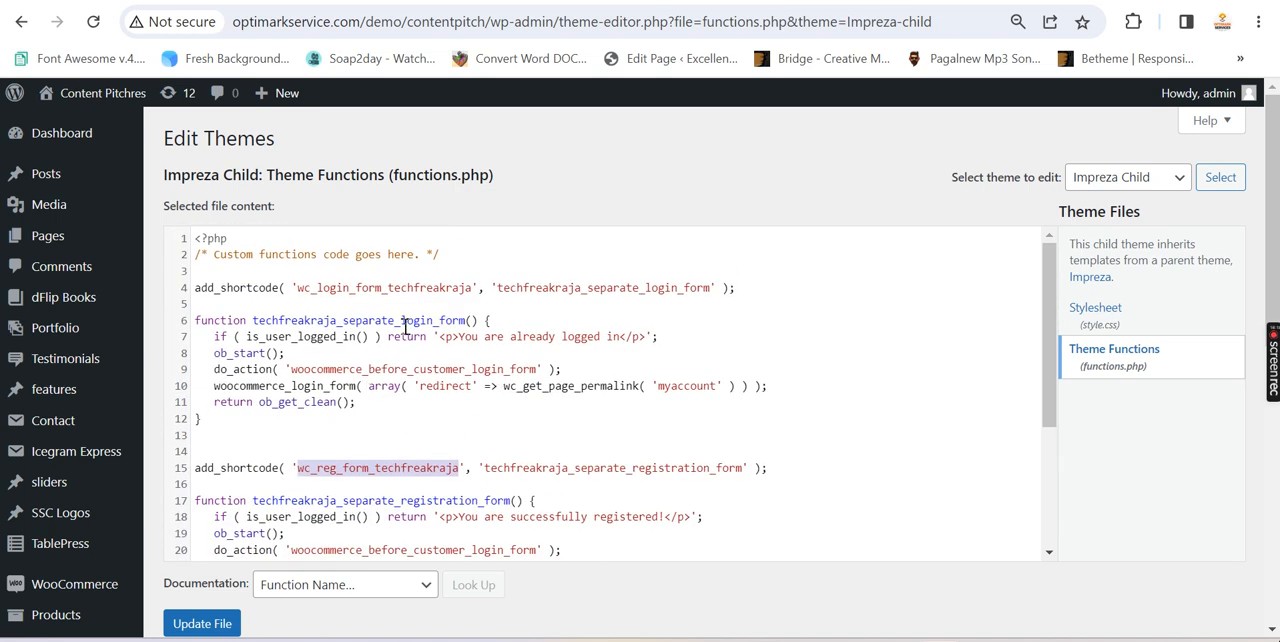
drag(474, 287, 297, 287)
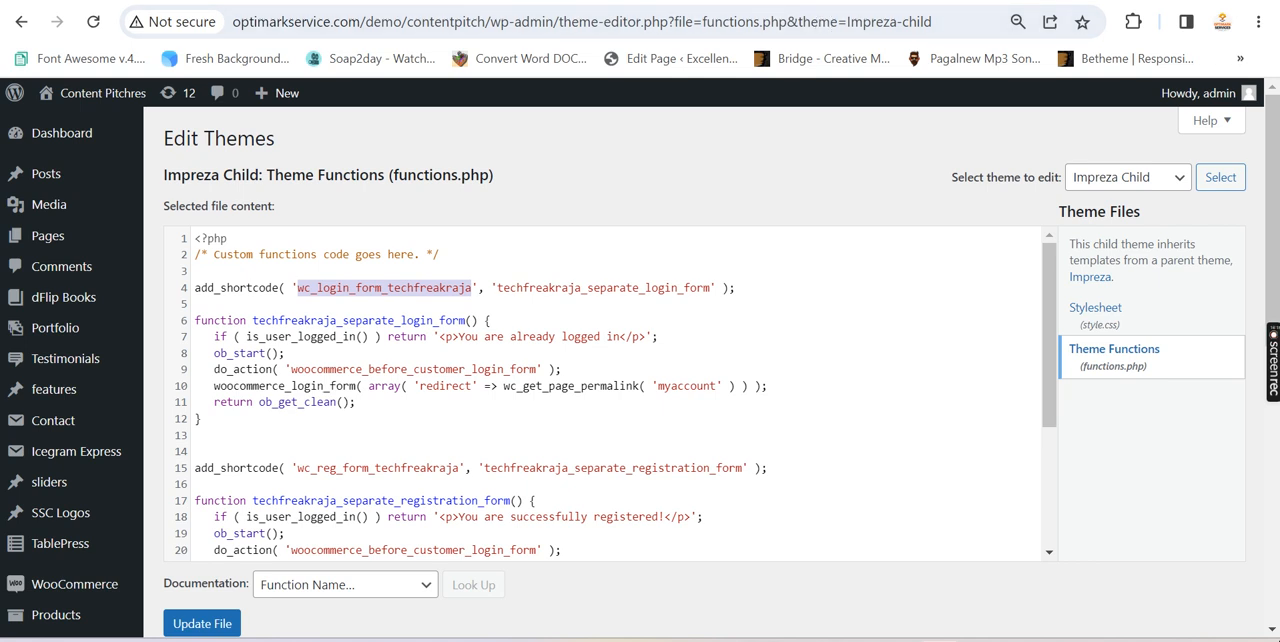
Open the login test page for editing, replace its shortcode with [wc_login_form_techfreakraja], and update the page
click(630, 1)
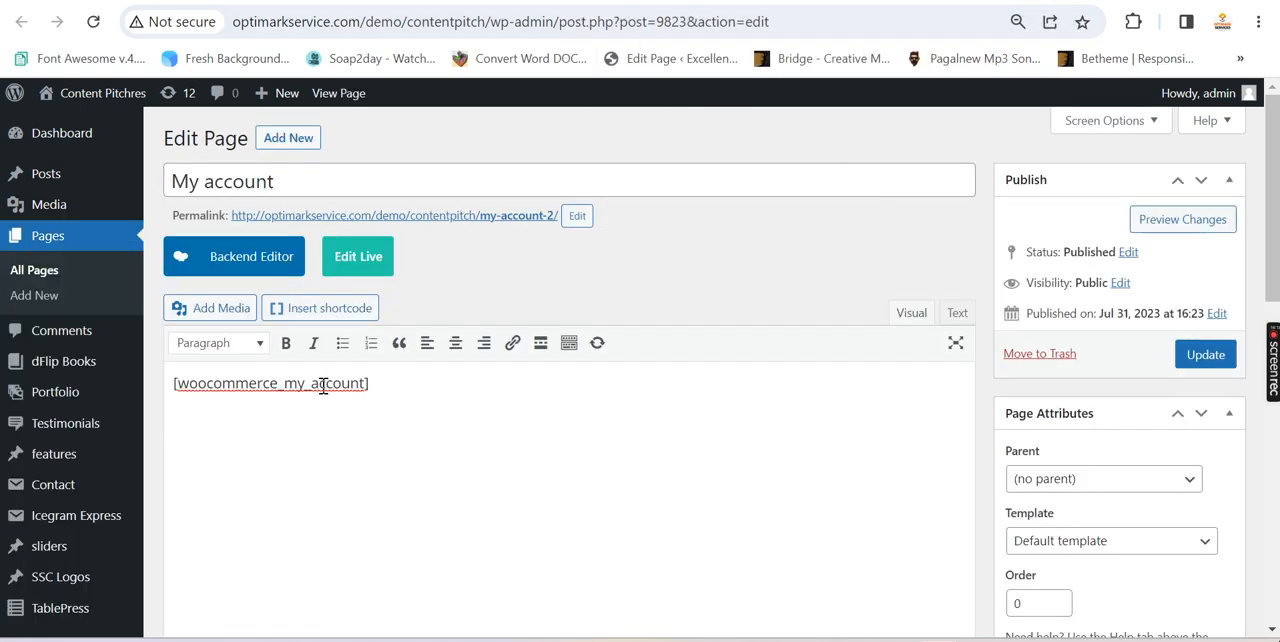
key(ctrl+Tab)
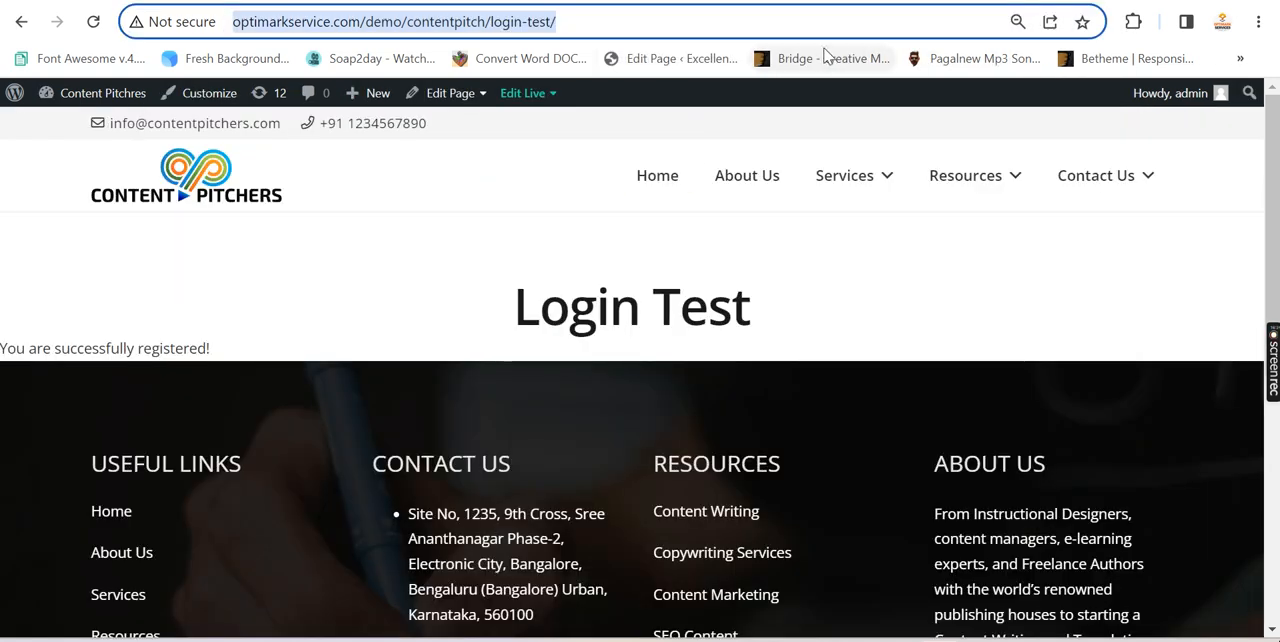
click(447, 92)
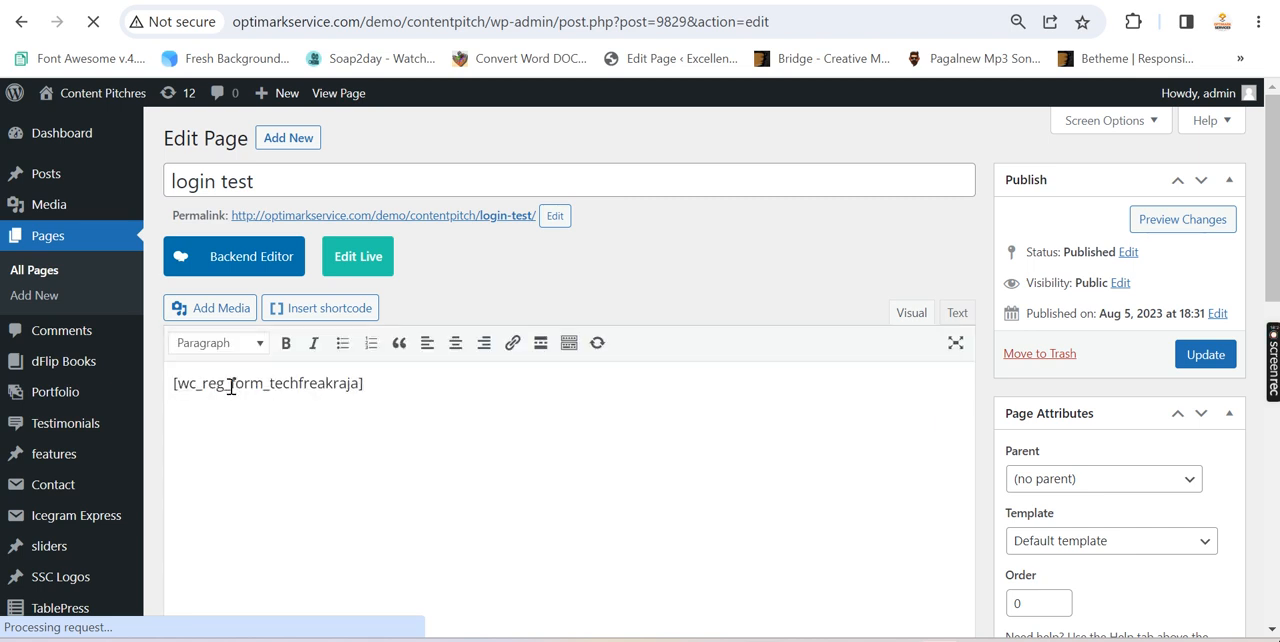
drag(367, 385, 171, 384)
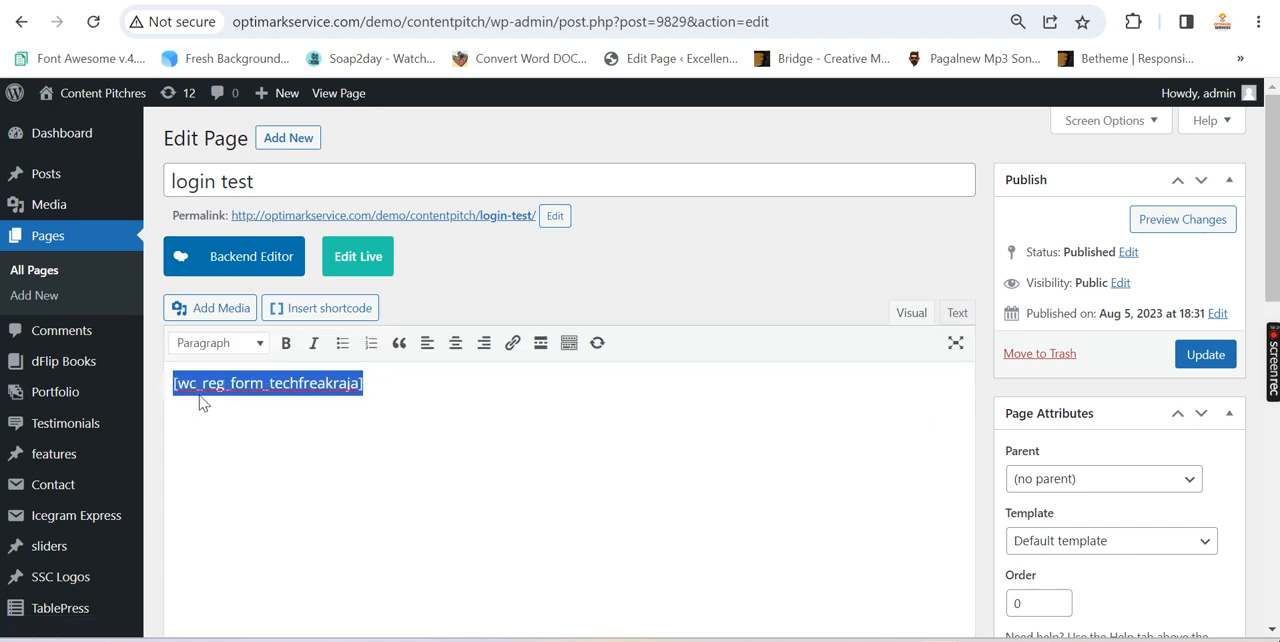
click(177, 385)
key(ctrl+a)
text([wc_login_form_techfreakraja])
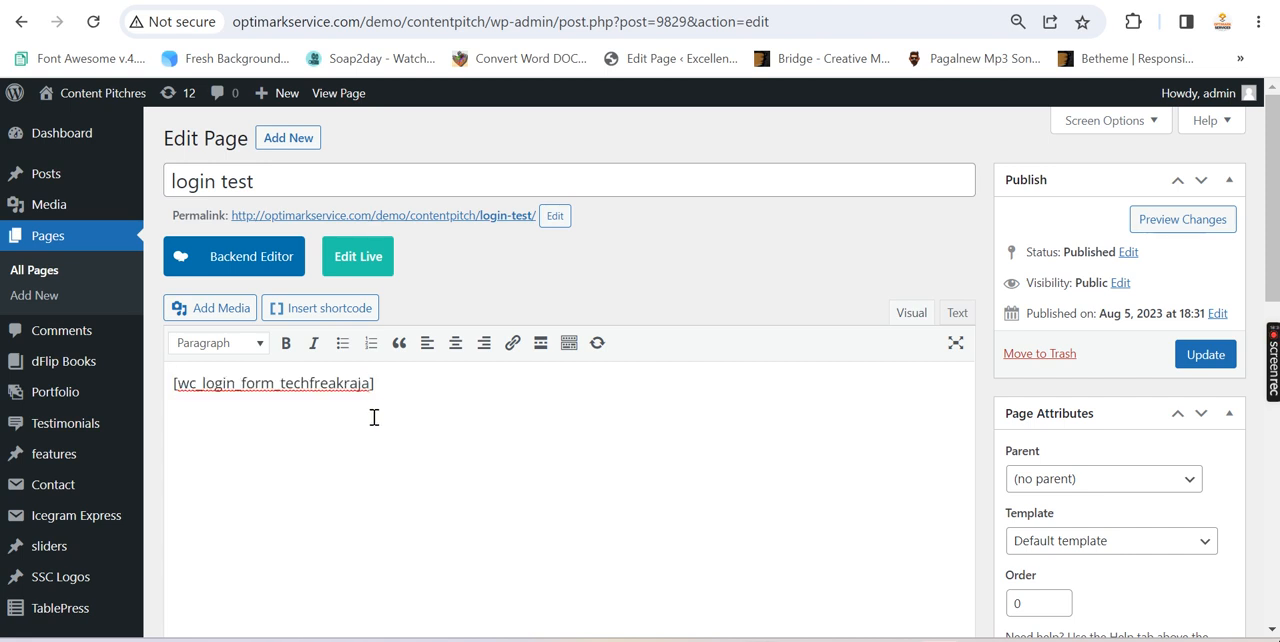
click(1205, 354)
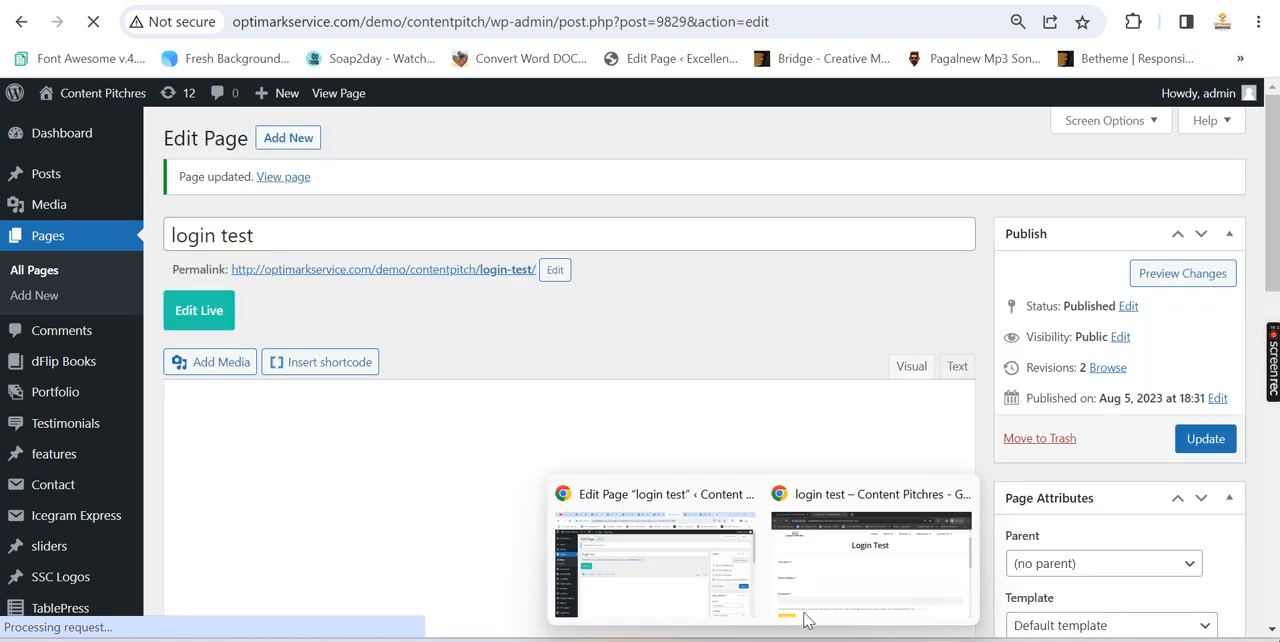
Reload the login test page in the incognito window, check its username field, and highlight login-test/ in the address
key(alt+Tab)
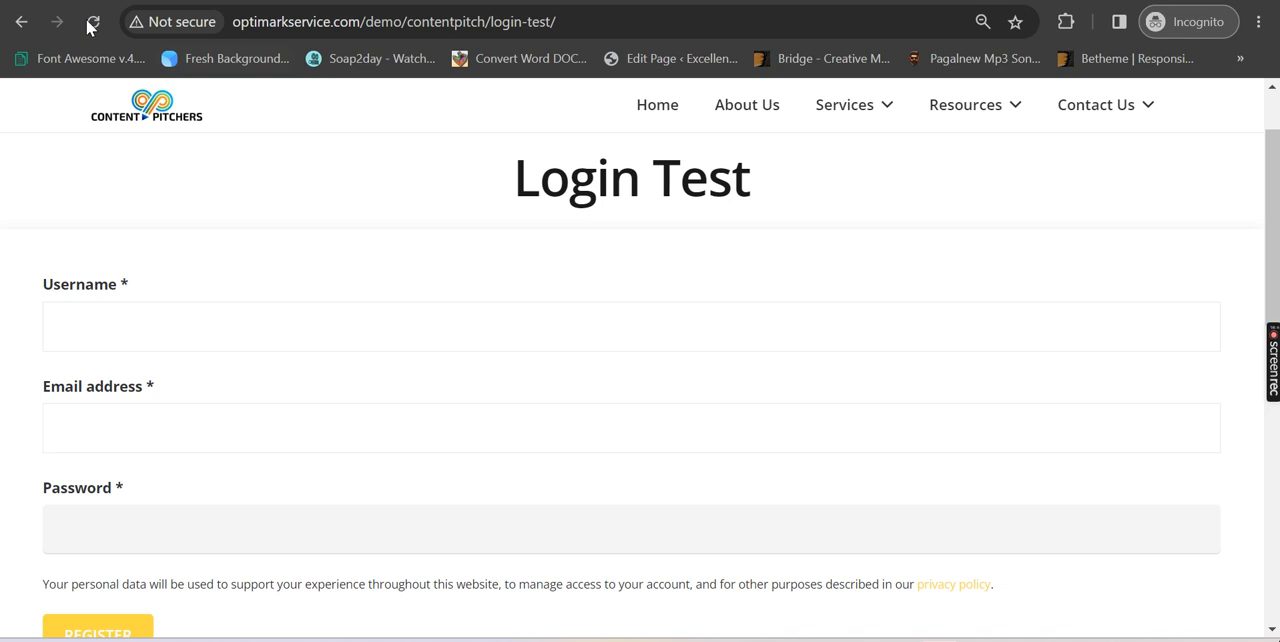
click(93, 24)
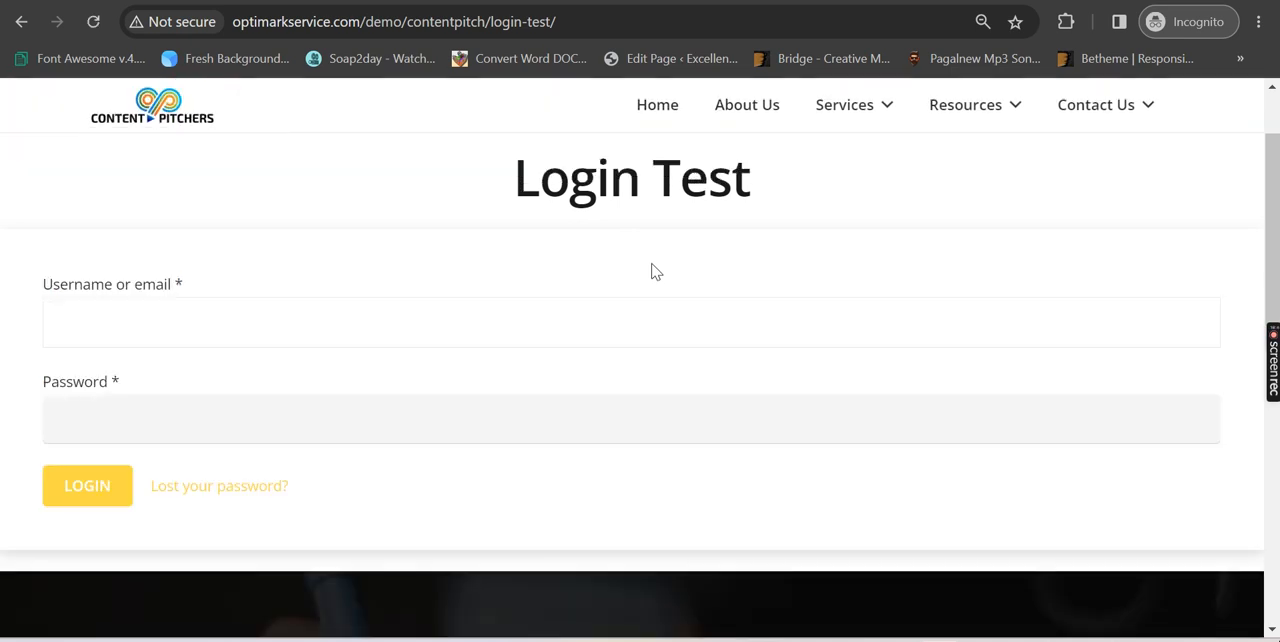
click(95, 324)
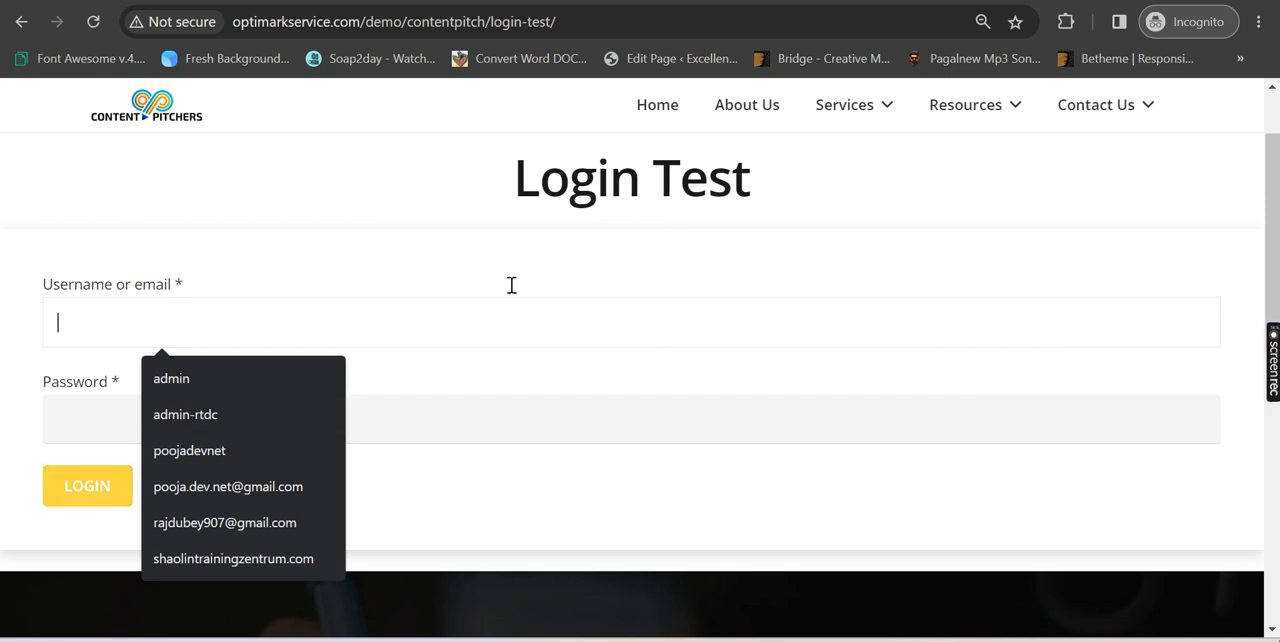
click(553, 254)
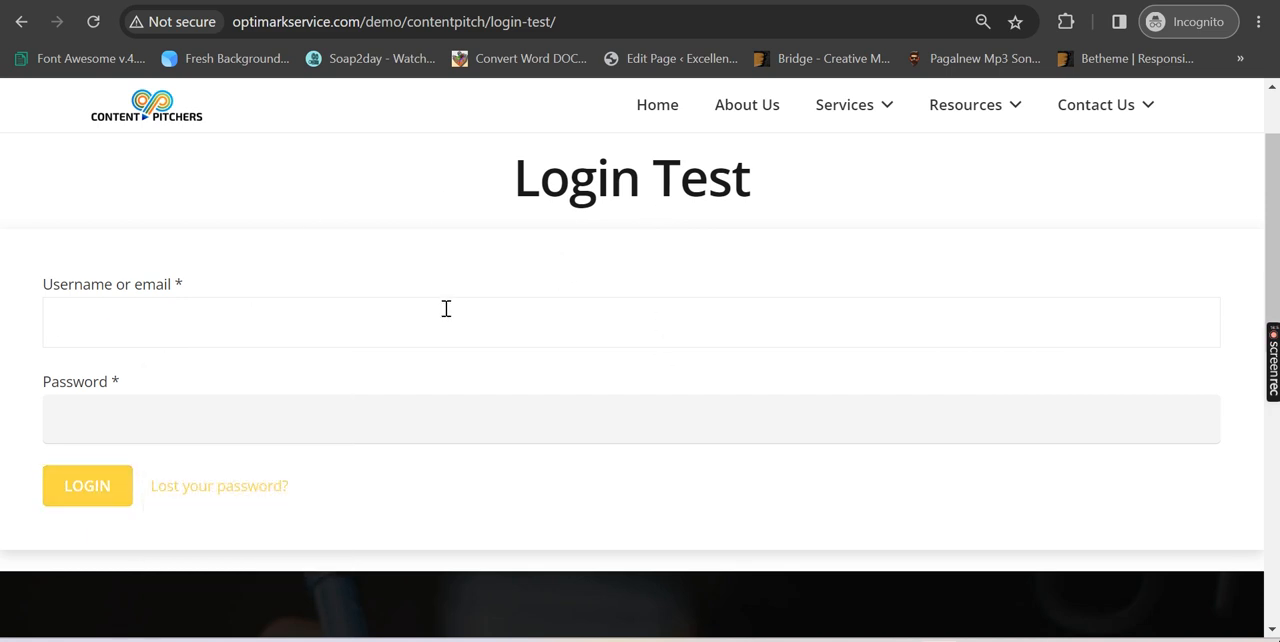
drag(560, 21, 493, 25)
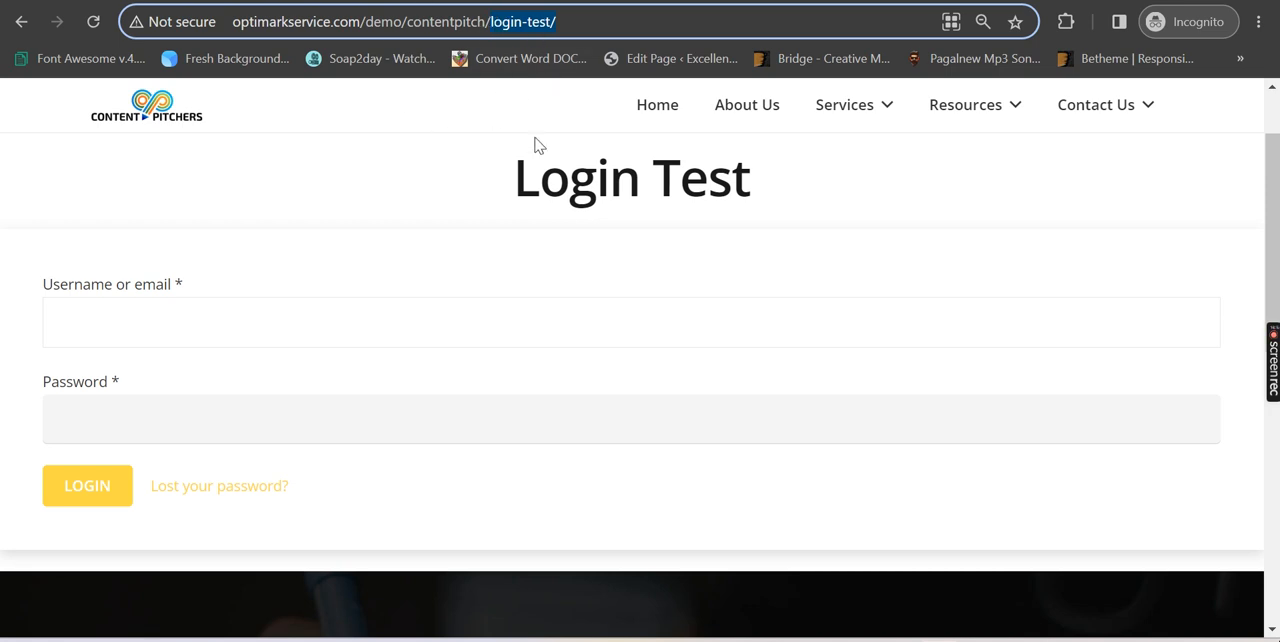
Return to the blog post and look at the step 3 code in the separate registration page section
key(alt+Tab)
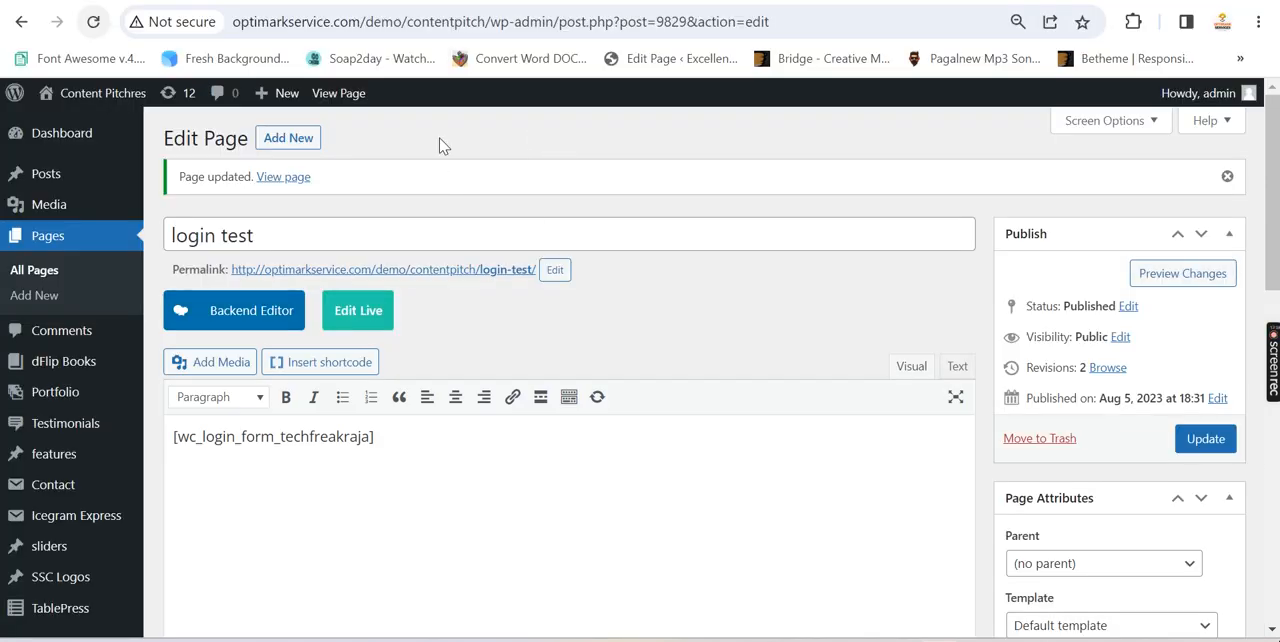
click(181, 1)
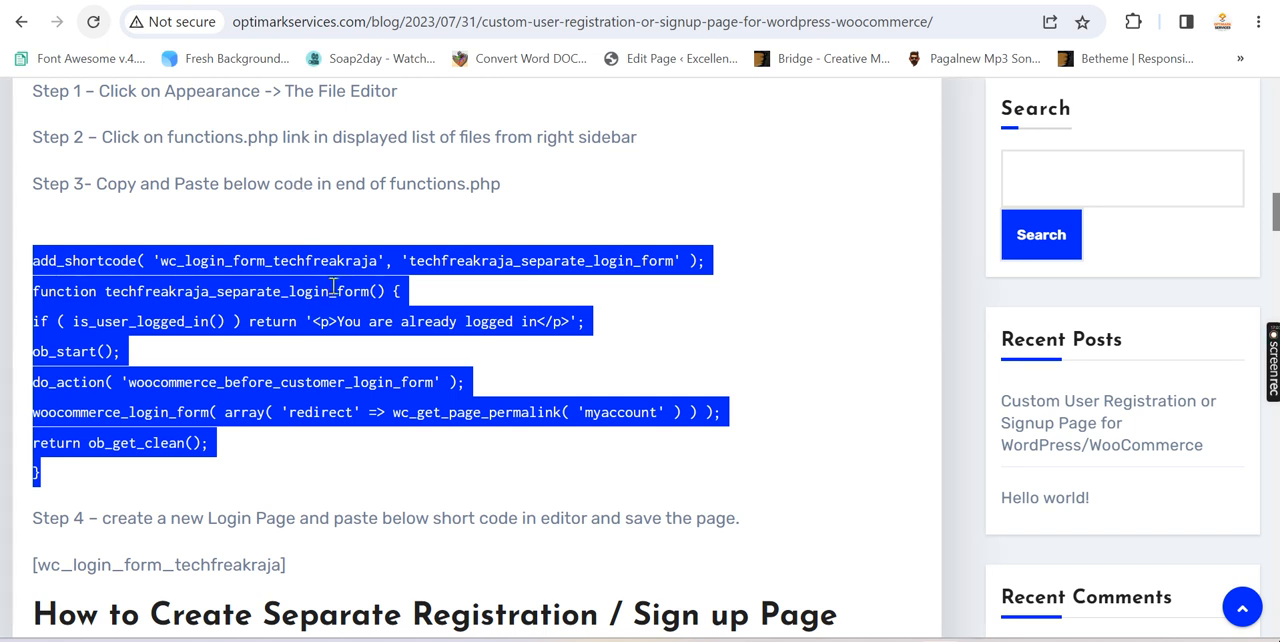
scroll(335, 279, down, 2)
scroll(335, 287, down, 5)
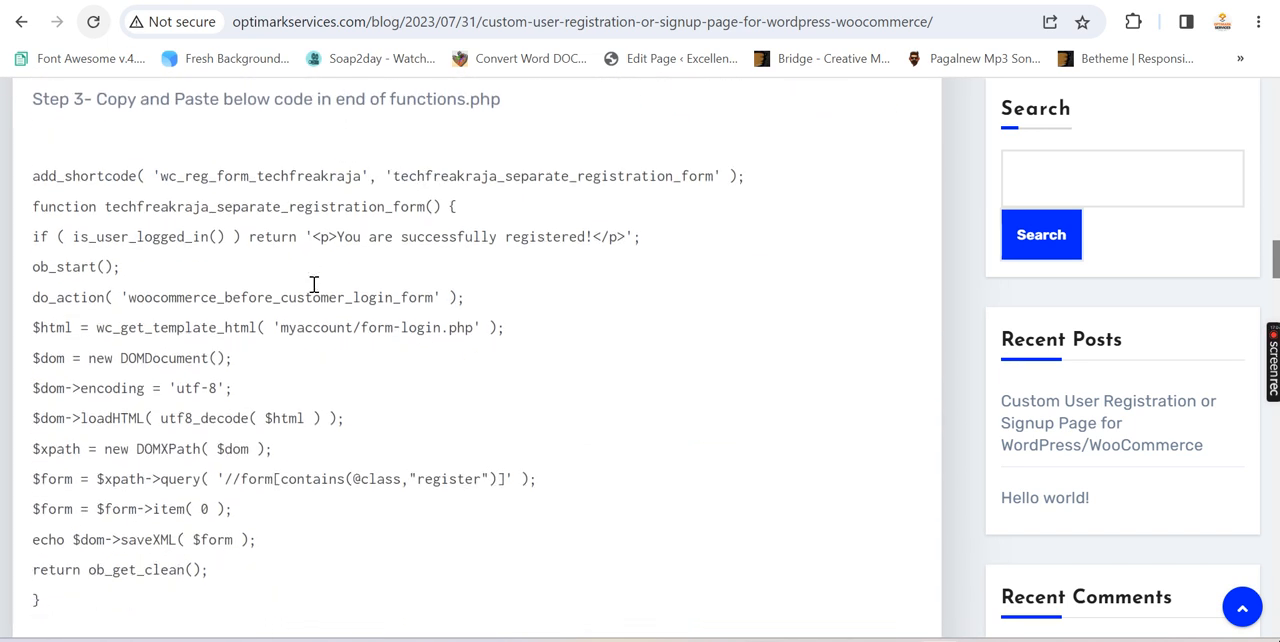
Select the step 3 registration code in the blog post and copy the shortcode name wc_reg_form_techfreakraja from its add_shortcode line
drag(32, 178, 298, 601)
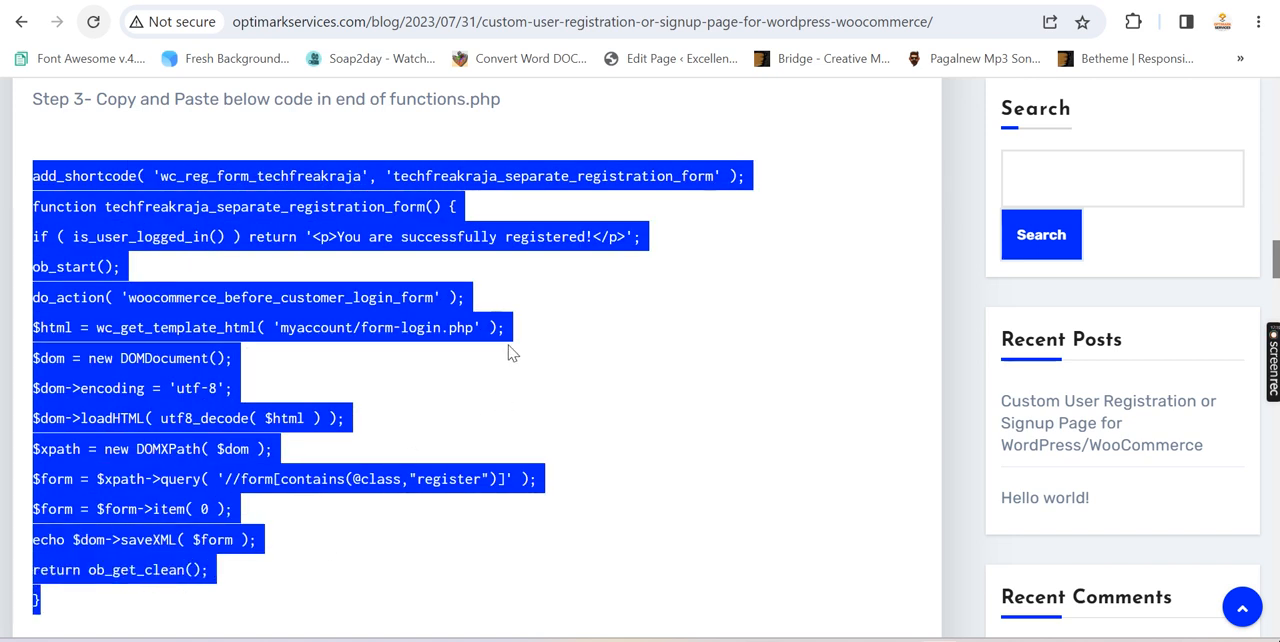
click(358, 180)
drag(362, 175, 160, 177)
key(ctrl+c)
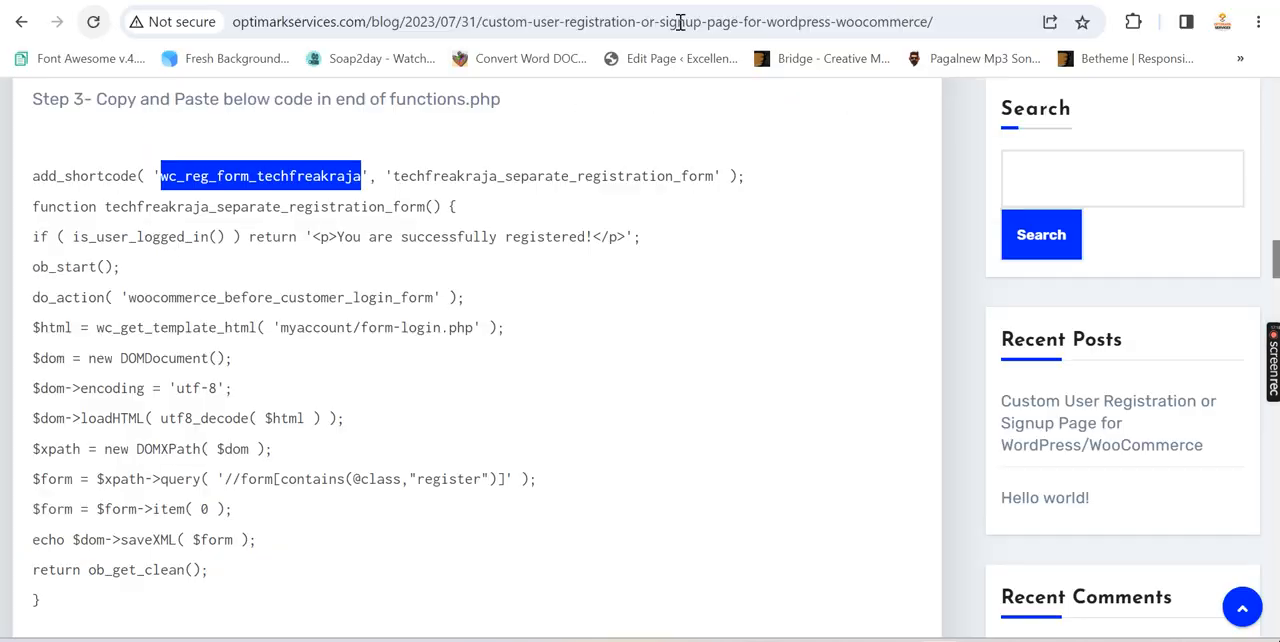
Add [wc_reg_form_techfreakraja] below the login shortcode in the login test page's content and update the page
key(ctrl+Tab)
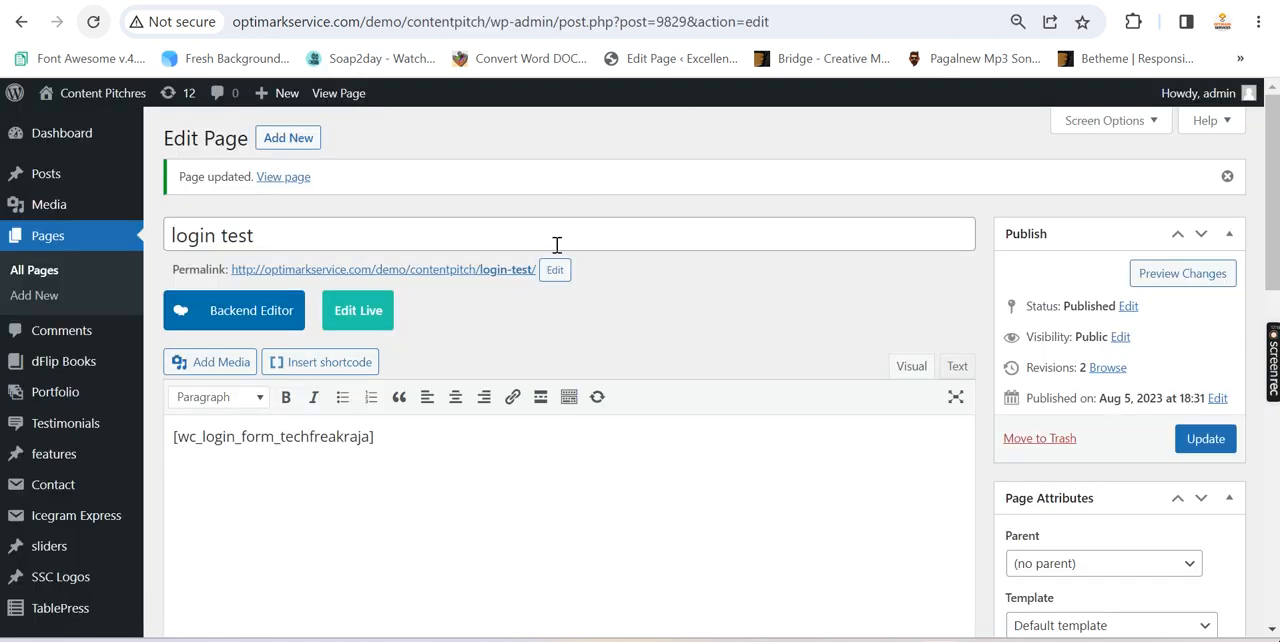
click(412, 437)
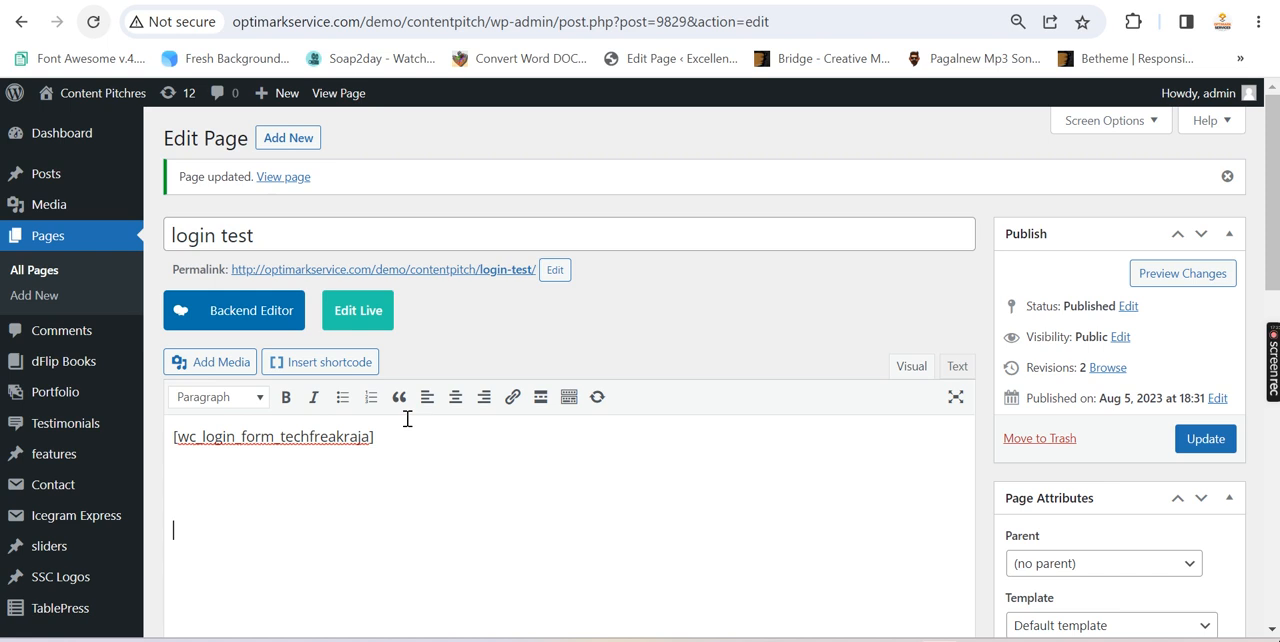
key(ctrl+v)
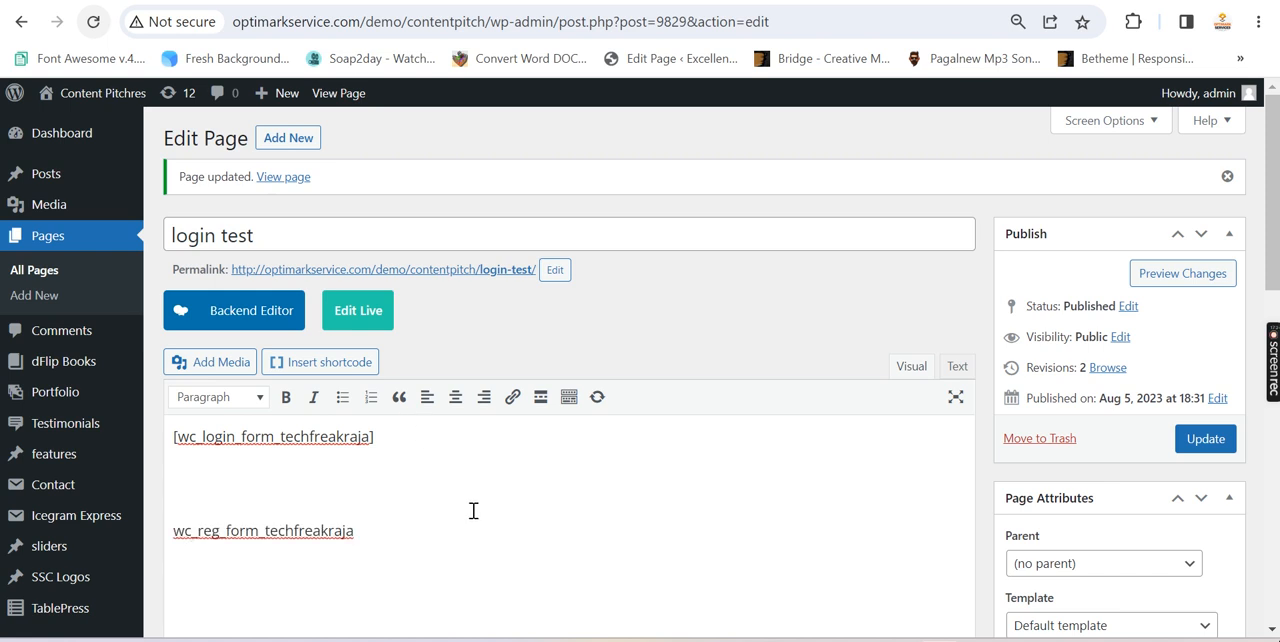
text([)
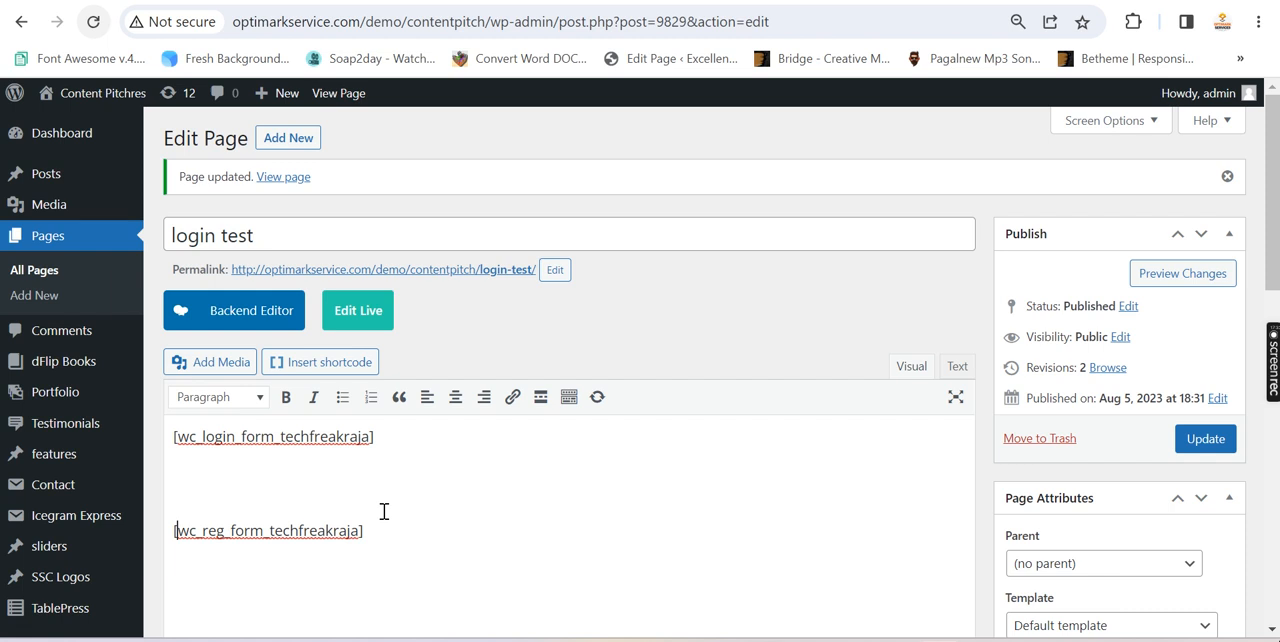
click(1203, 442)
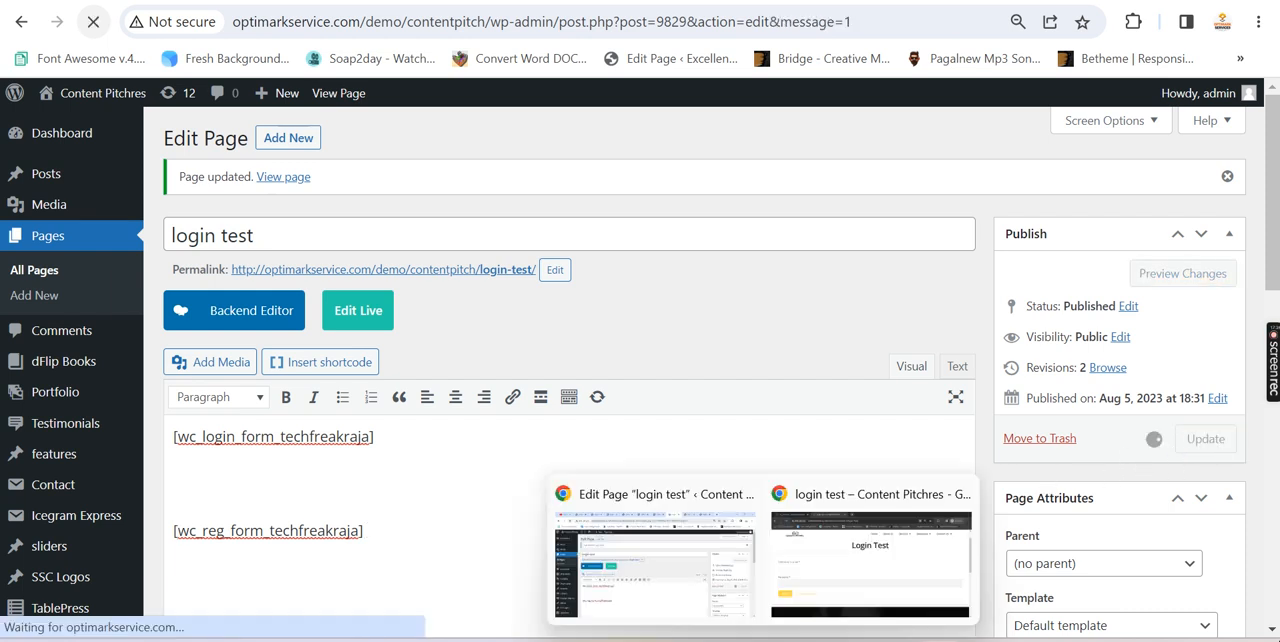
Reload the login test page in the incognito window and check the username and email fields of its registration form
click(827, 568)
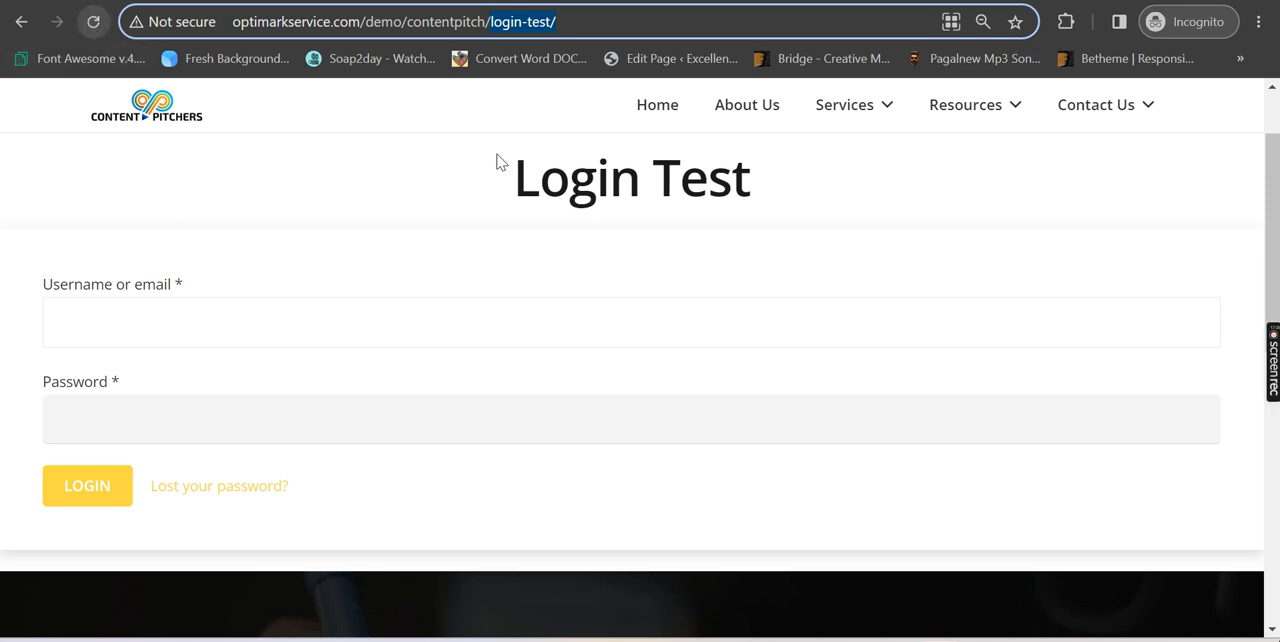
key(Return)
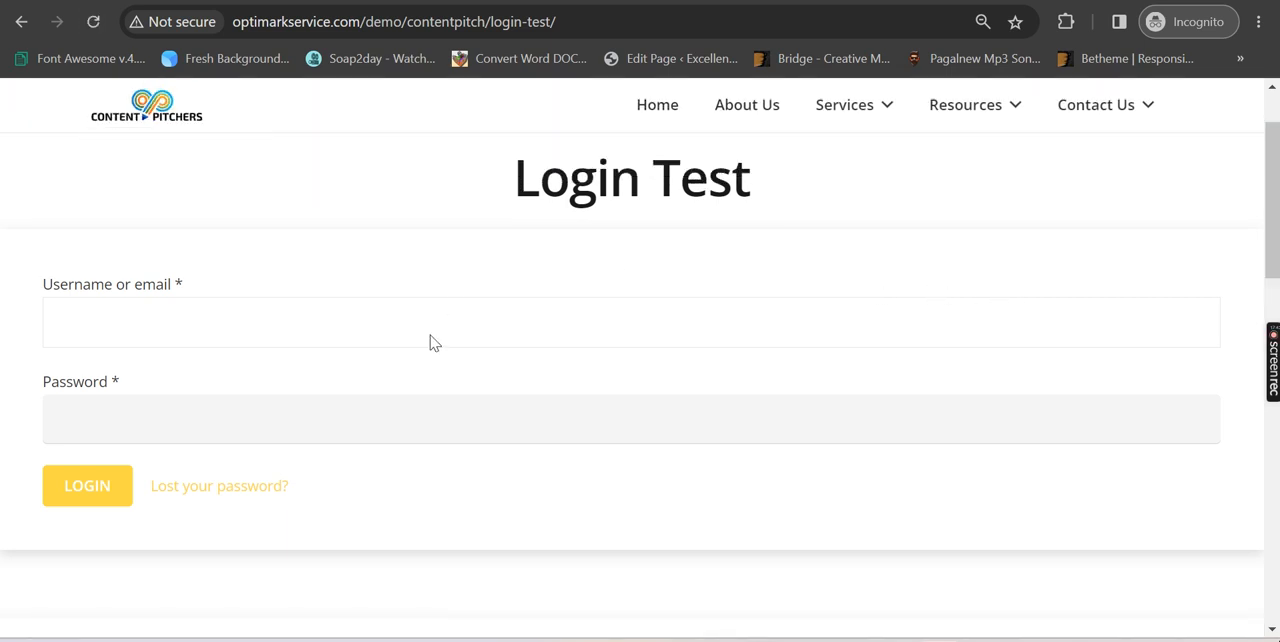
scroll(418, 328, down, 3)
scroll(418, 330, down, 2)
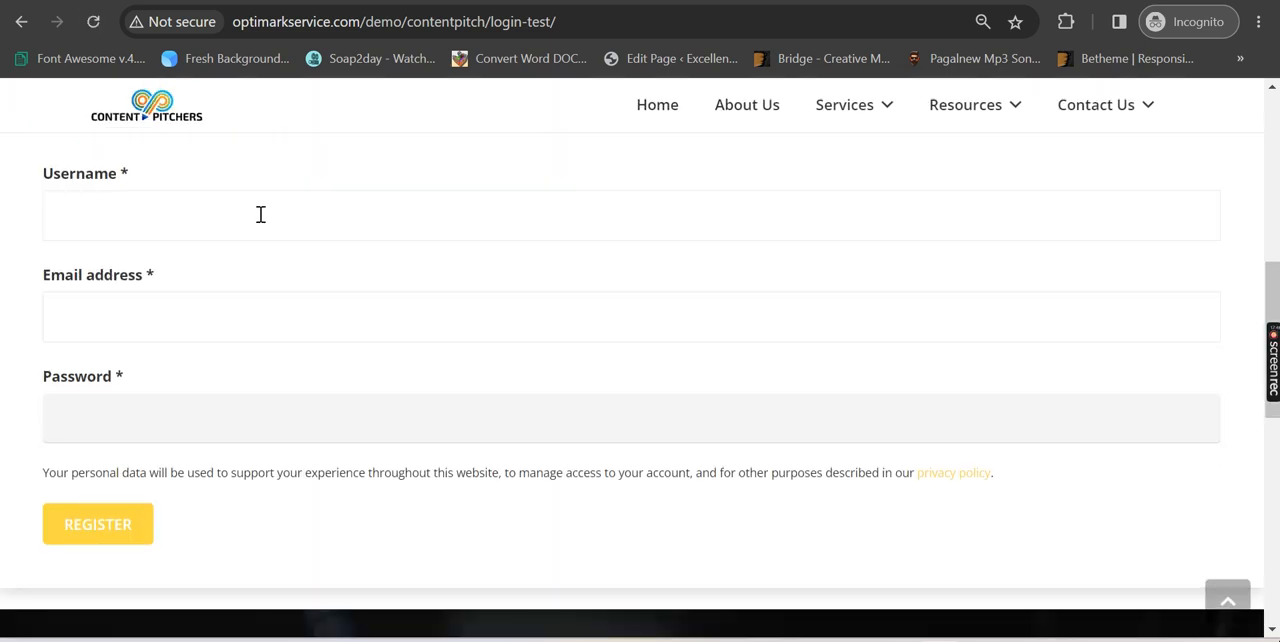
click(183, 207)
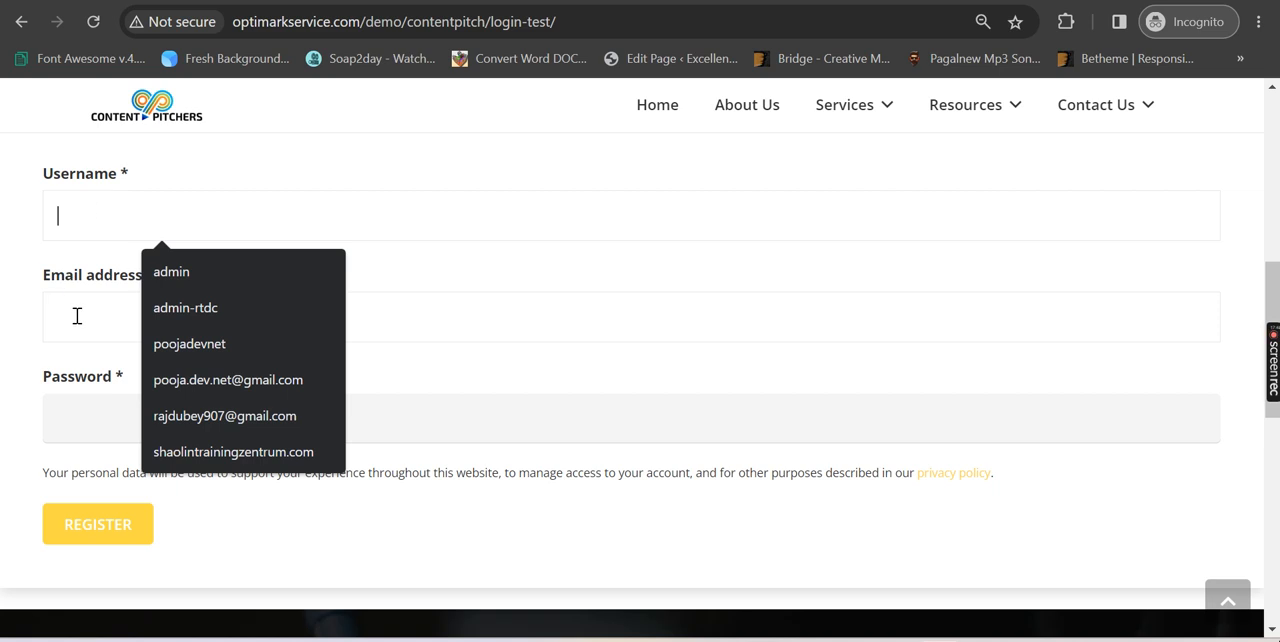
click(74, 315)
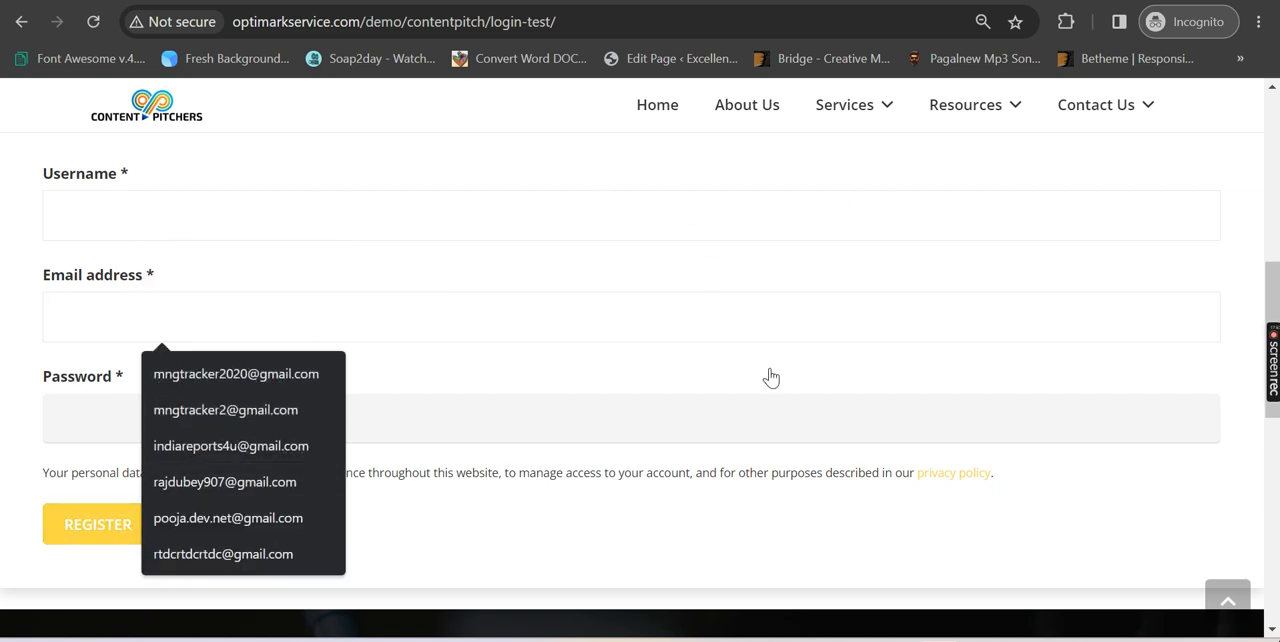
click(845, 548)
scroll(600, 325, up, 2)
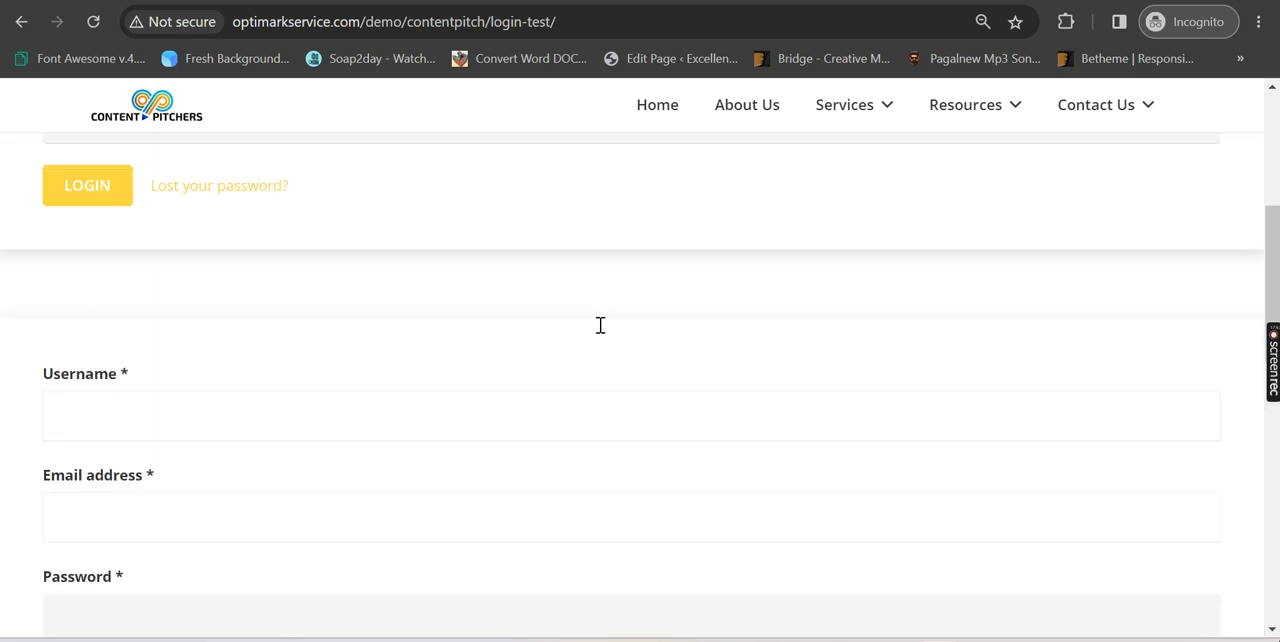
Return to editing the login test page and remove [wc_login_form_techfreakraja] and the empty lines above the registration shortcode
key(alt+Tab)
click(423, 436)
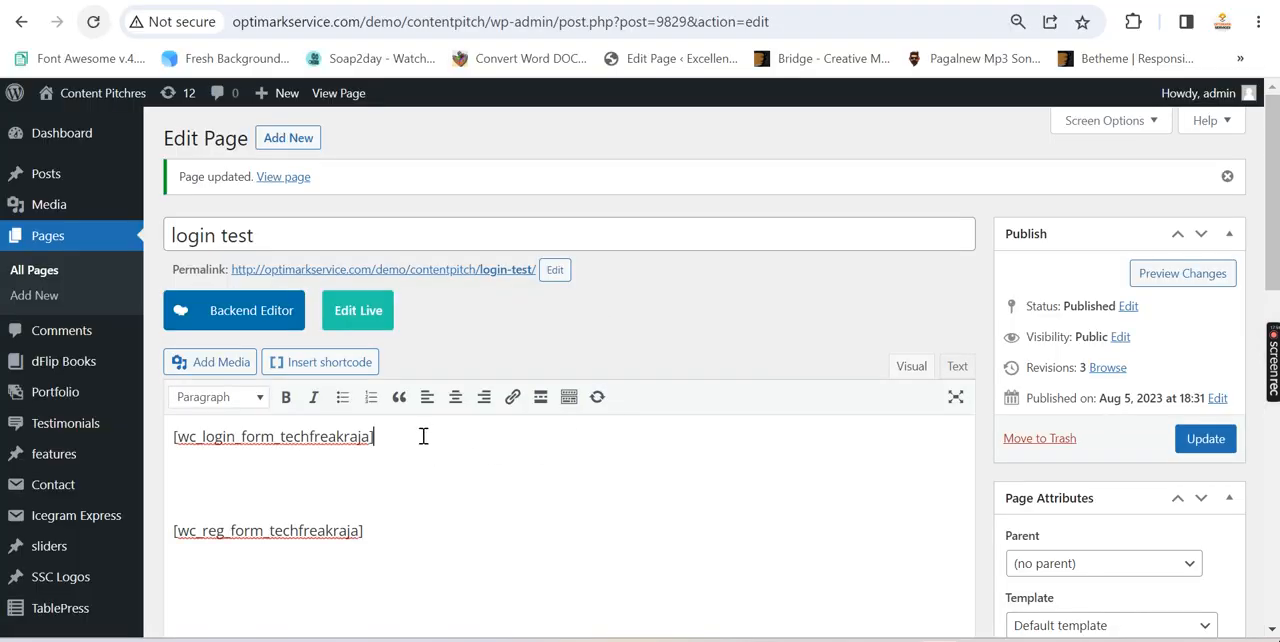
triple_click(423, 436)
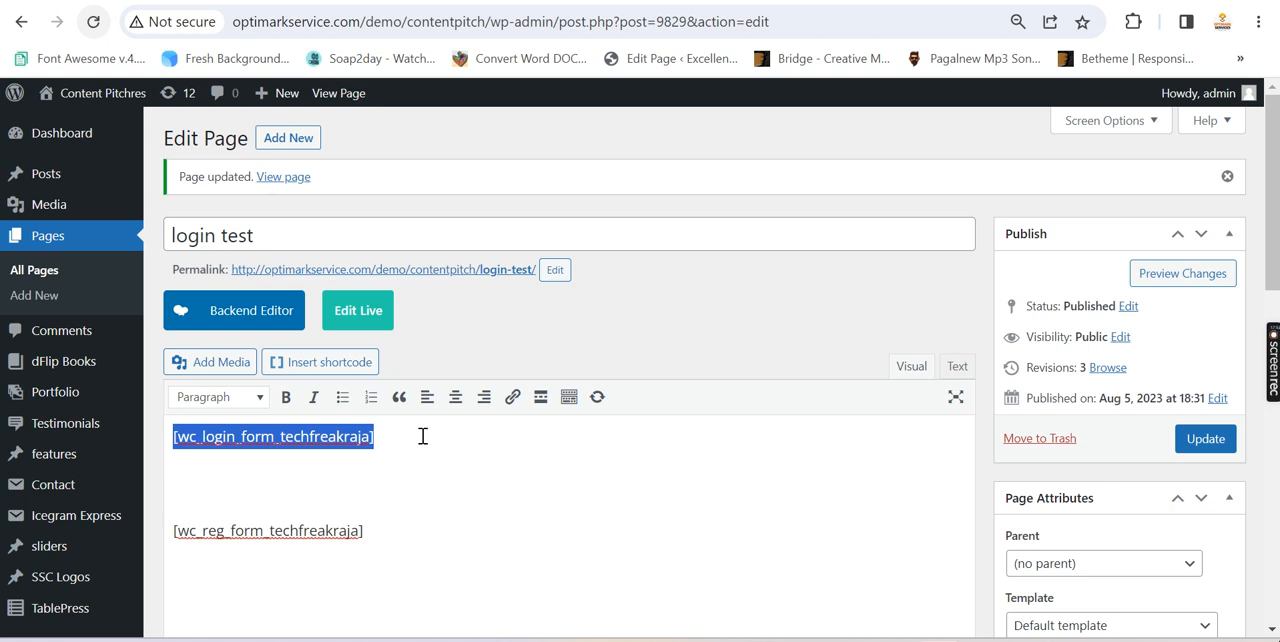
key(BackSpace)
key(Delete)
key(Delete)
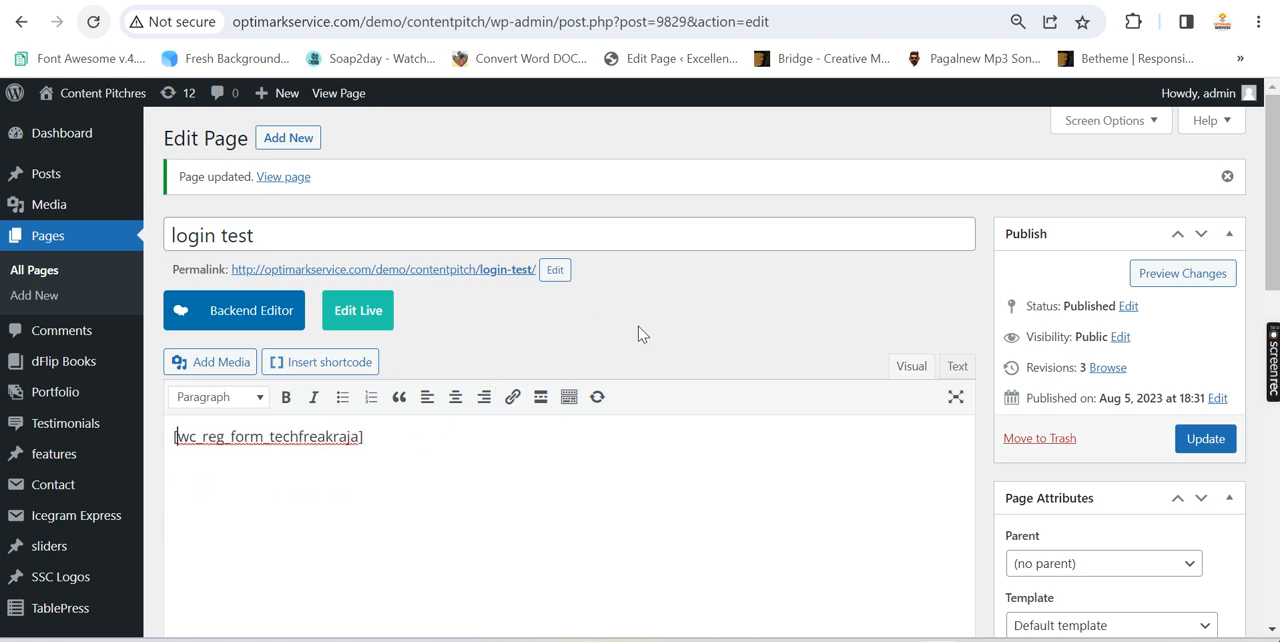
Rename the page to Signup test and set its permalink slug to slignup-test
click(554, 270)
drag(251, 234, 110, 240)
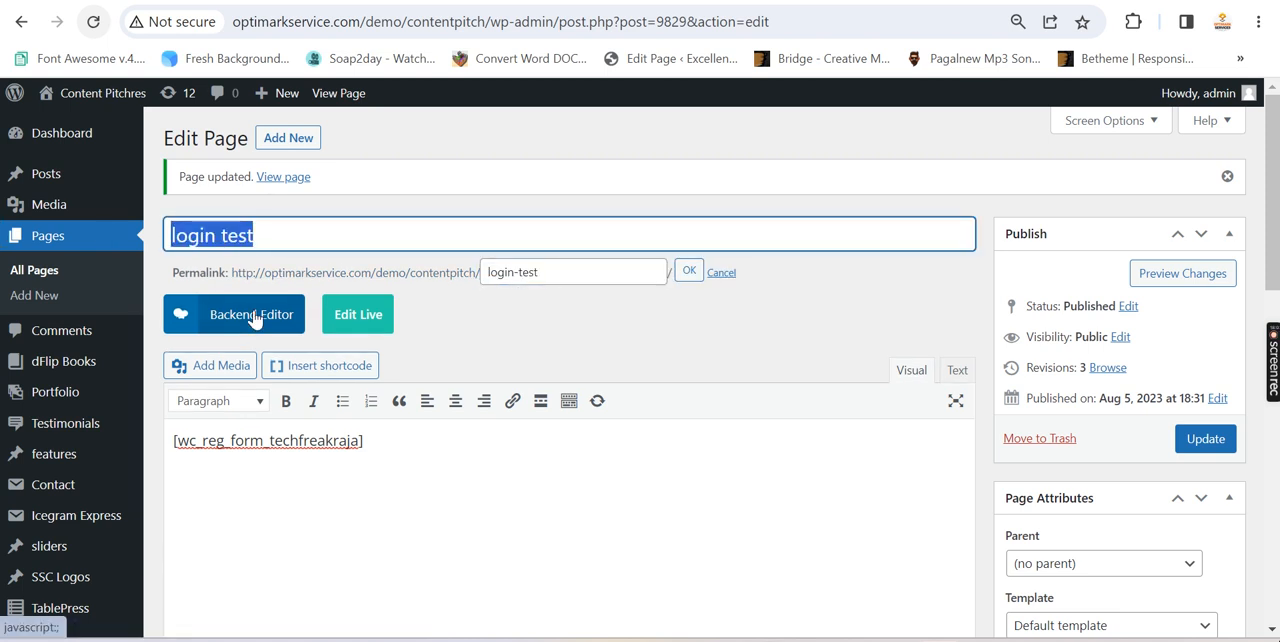
text(Signup test)
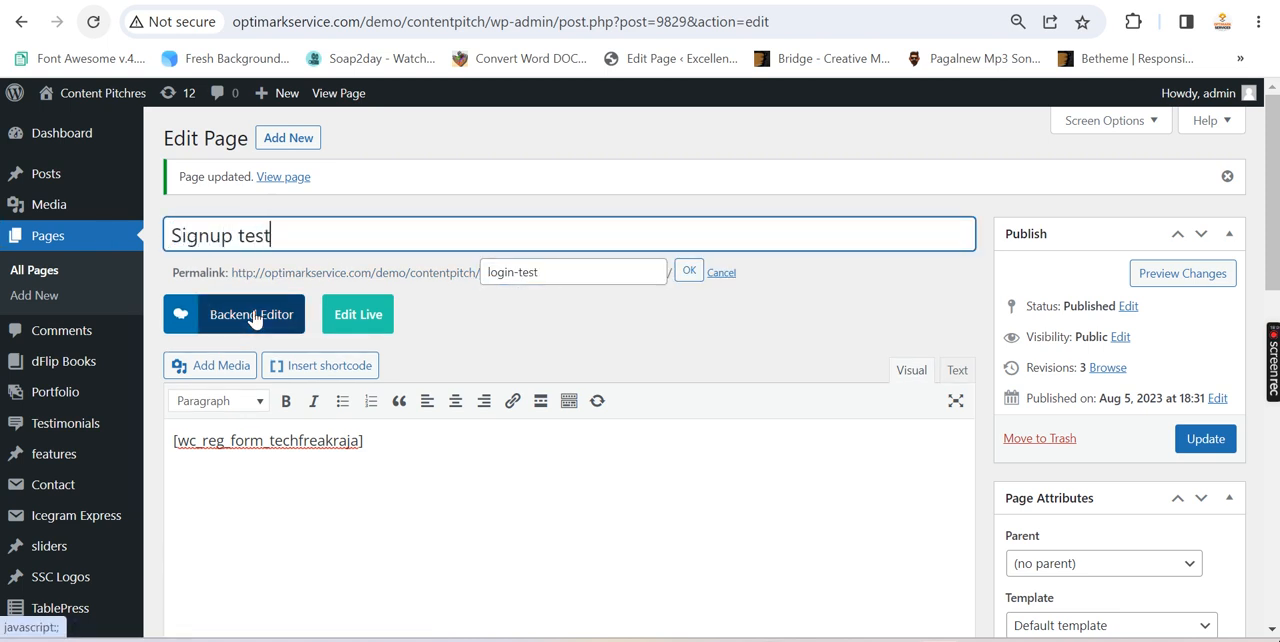
triple_click(551, 274)
text(slignup)
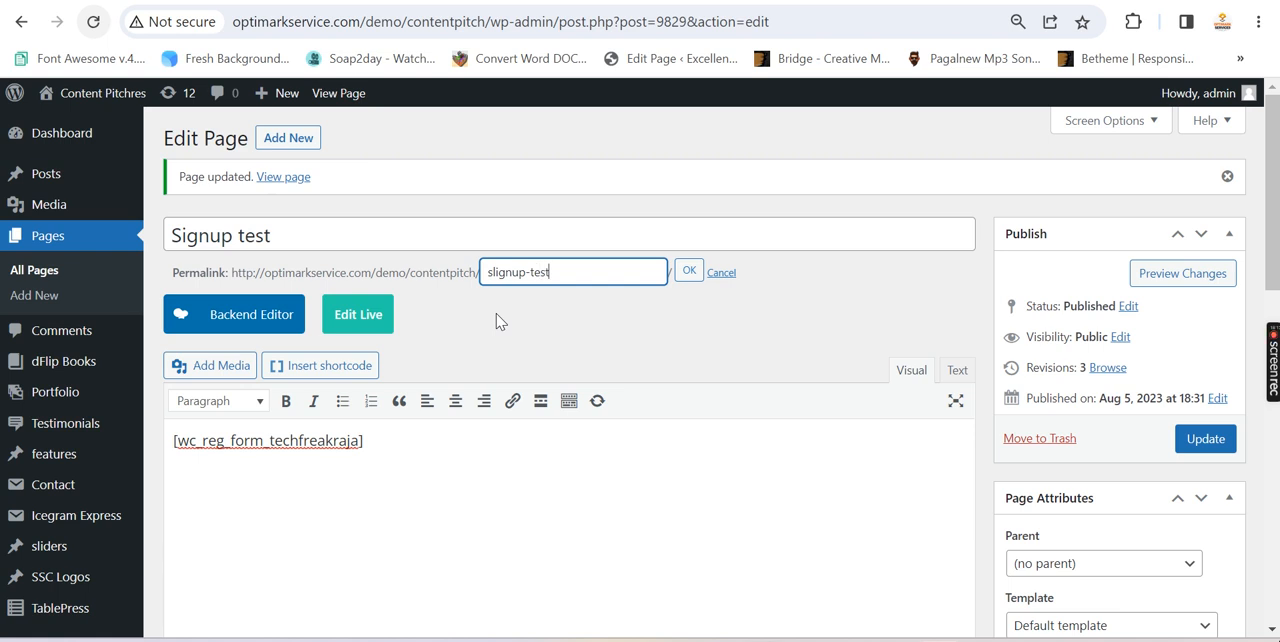
click(689, 271)
Compare the page's wc_reg_form_techfreakraja shortcode with the separate registration page section in the blog post and the code in functions.php
drag(415, 448, 165, 429)
double_click(212, 437)
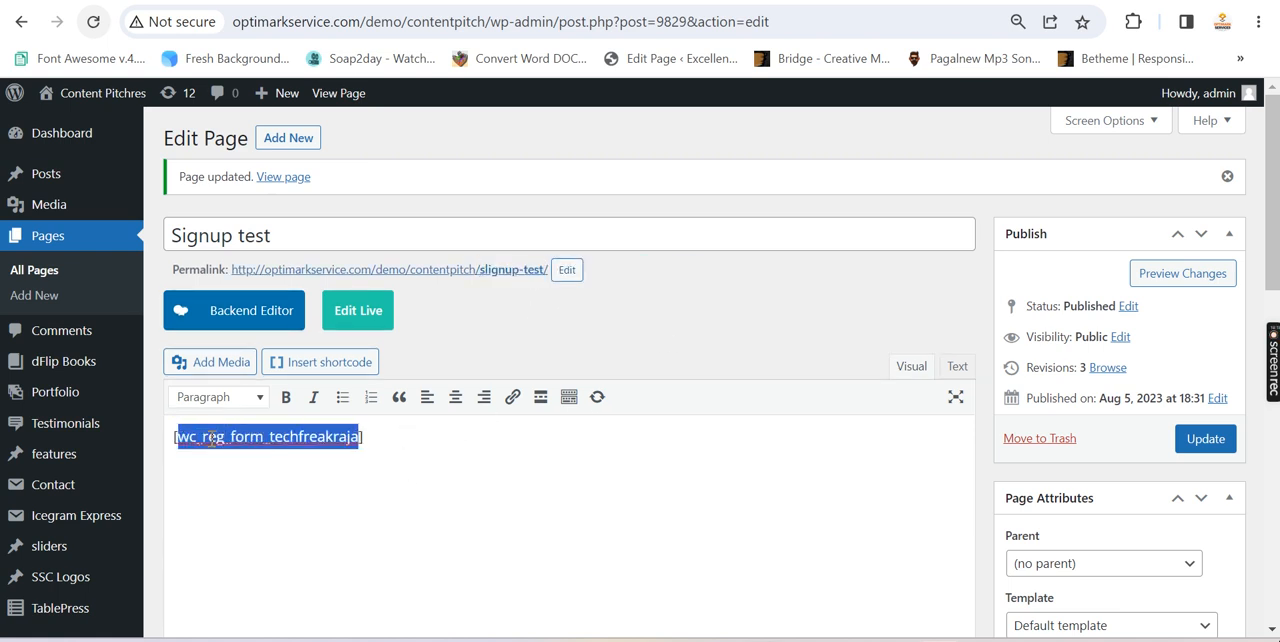
click(290, 1)
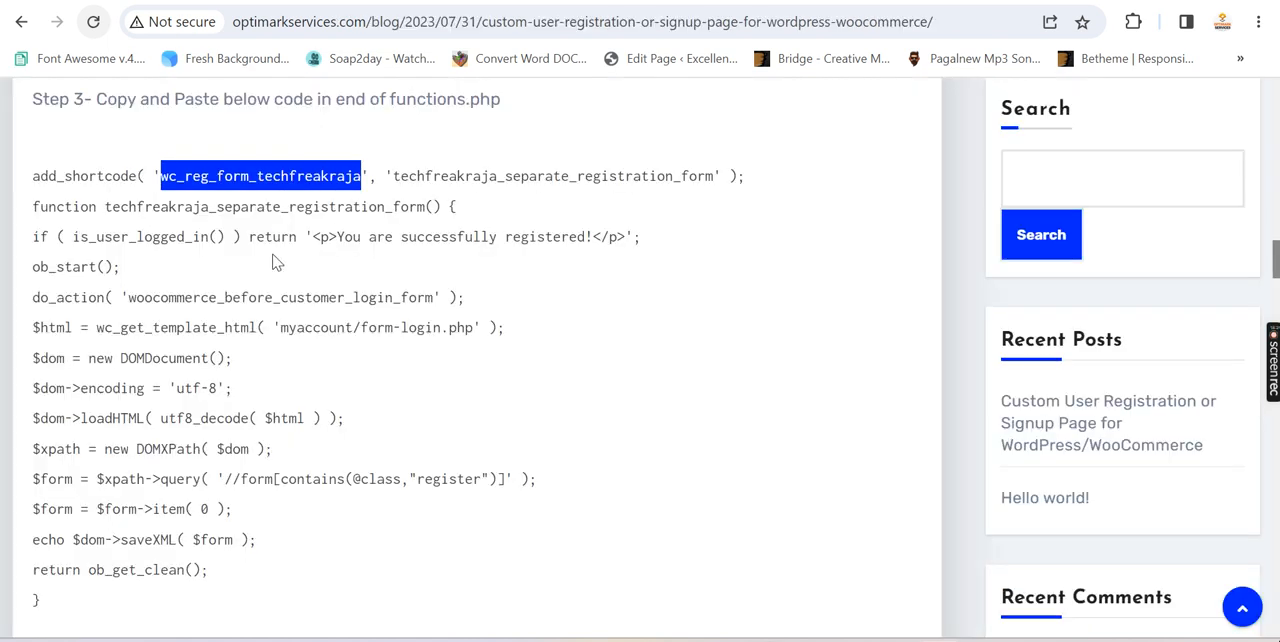
click(34, 178)
drag(38, 176, 233, 617)
scroll(363, 432, up, 3)
drag(58, 213, 846, 211)
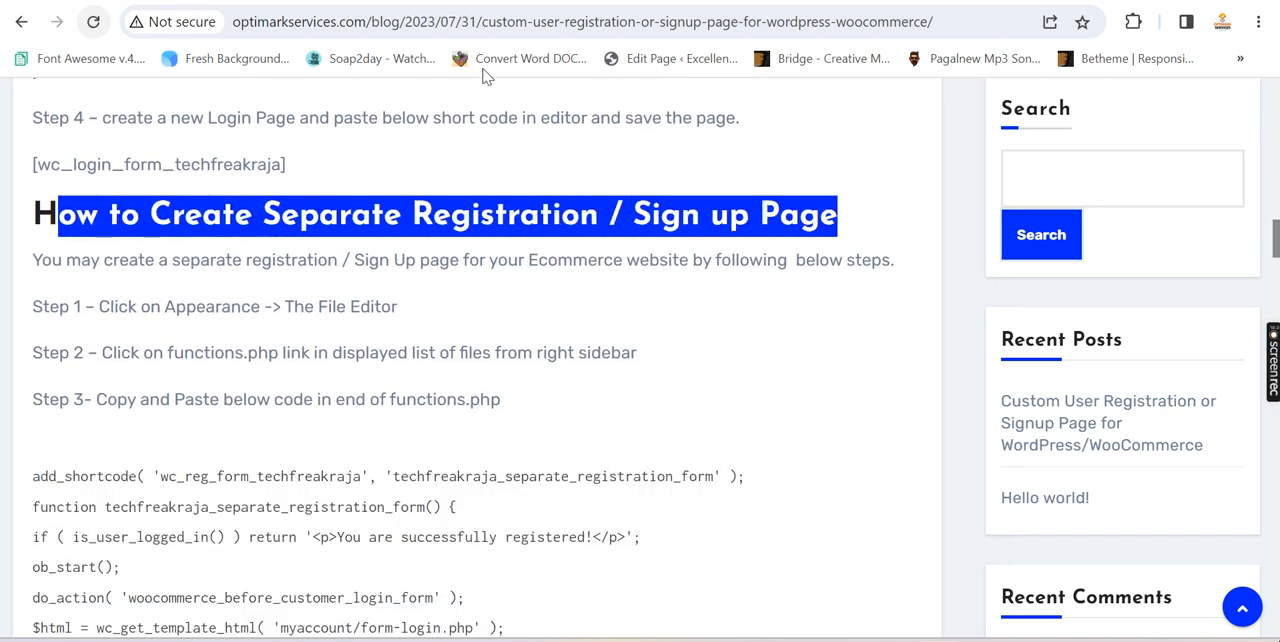
click(455, 1)
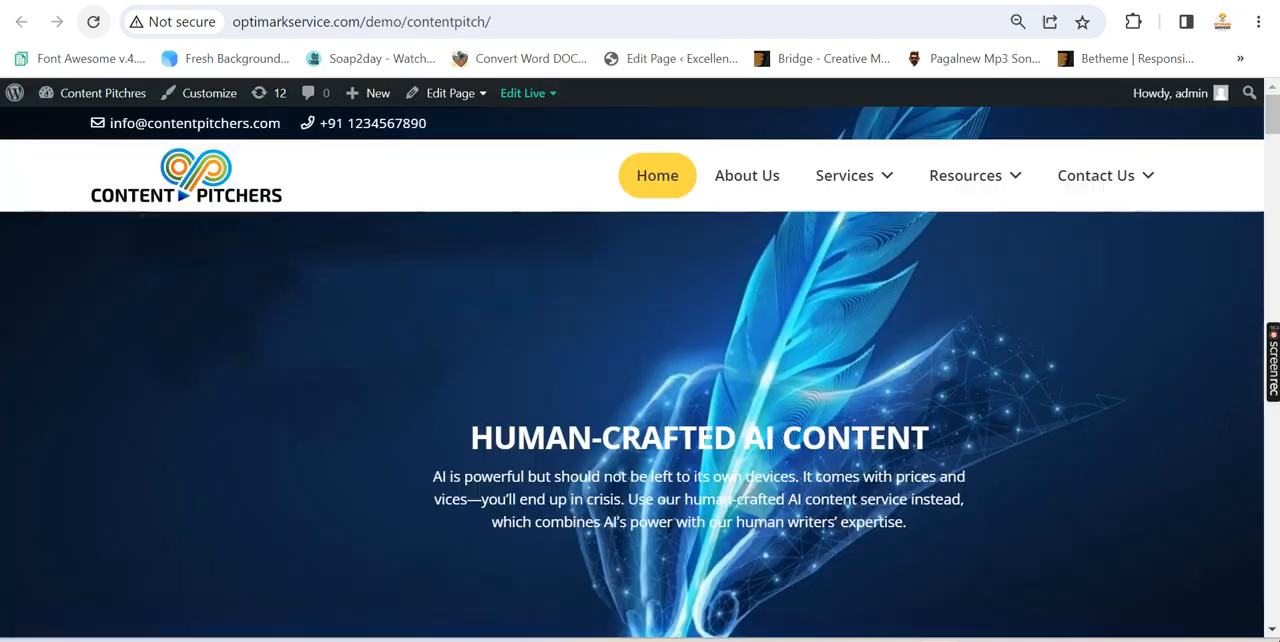
click(340, 1)
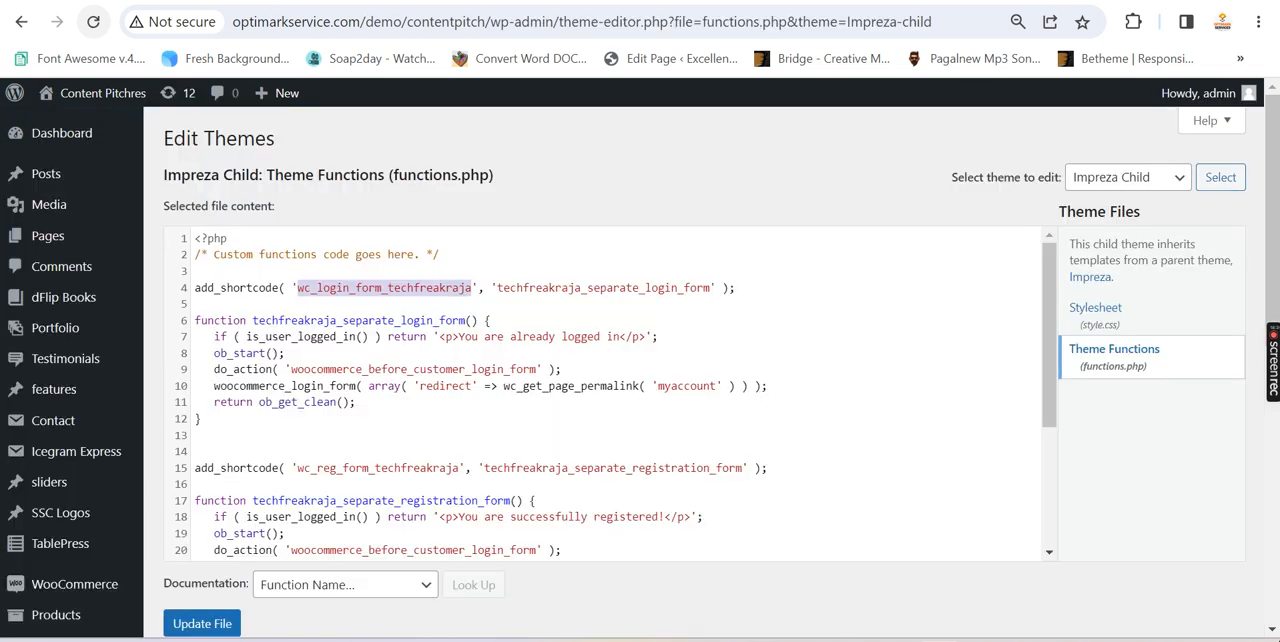
click(225, 1)
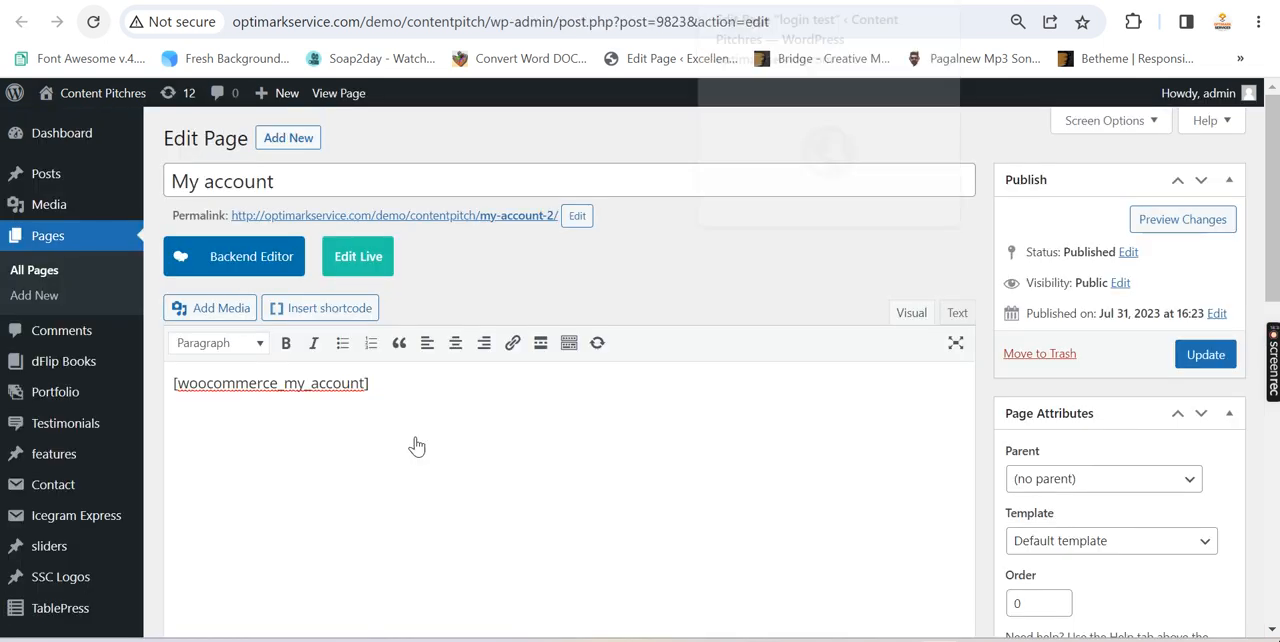
Return to the Signup test page, update it, and copy its permalink address
click(740, 1)
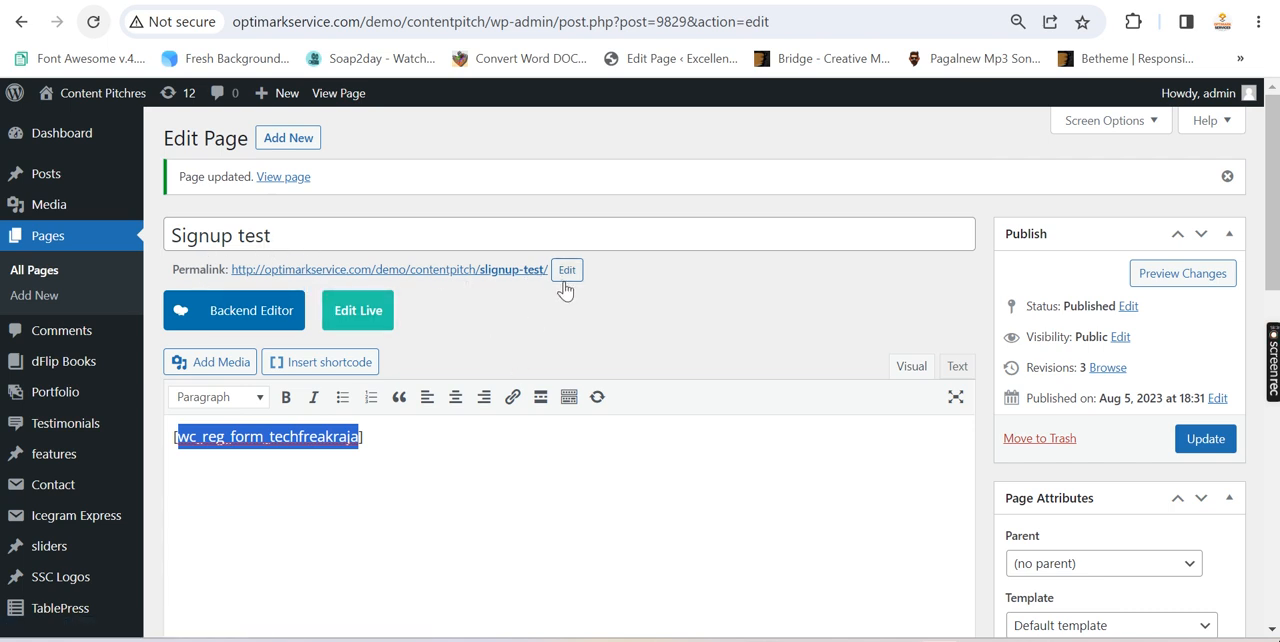
click(1204, 447)
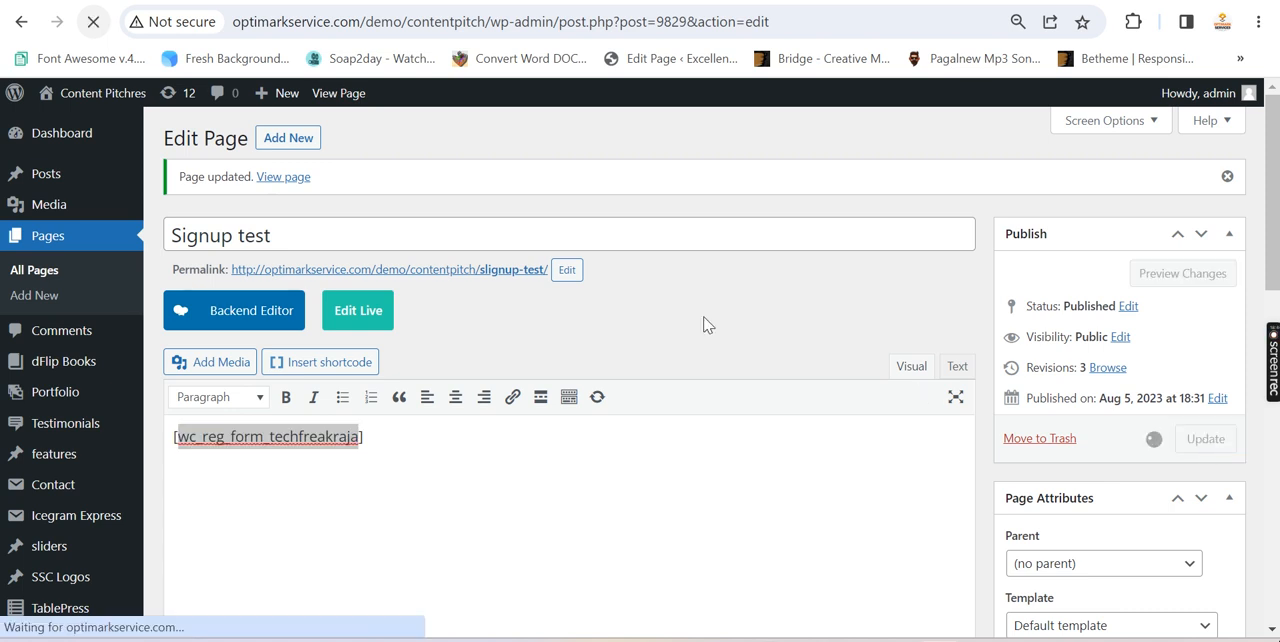
right_click(512, 279)
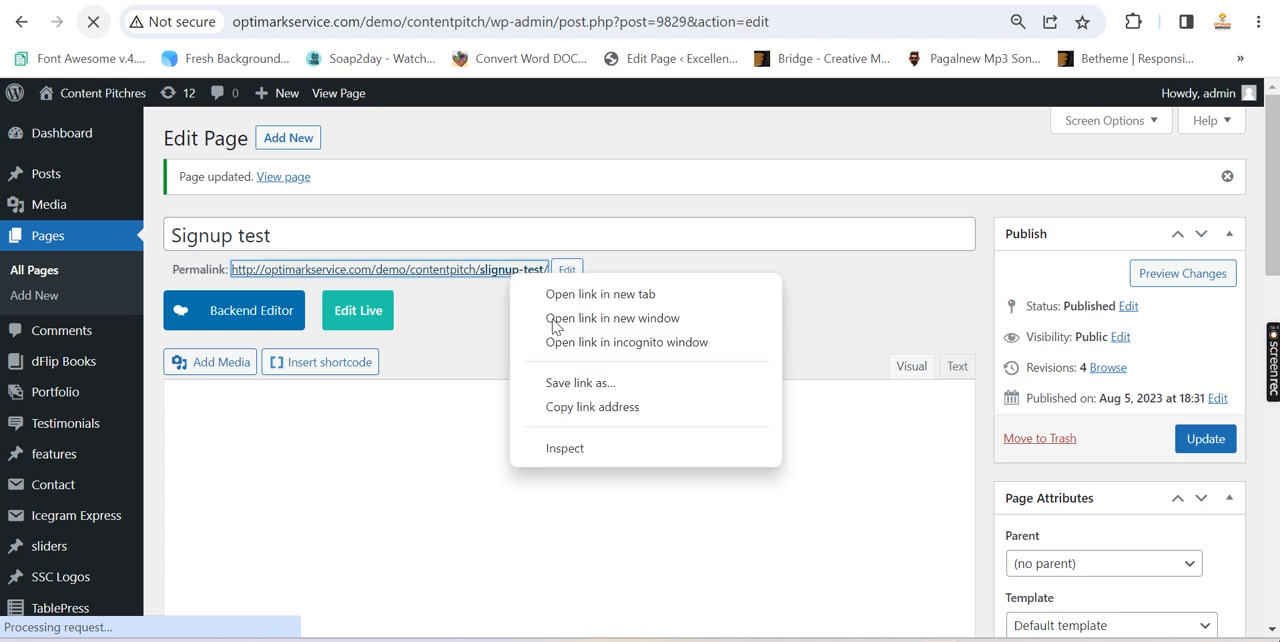
click(565, 407)
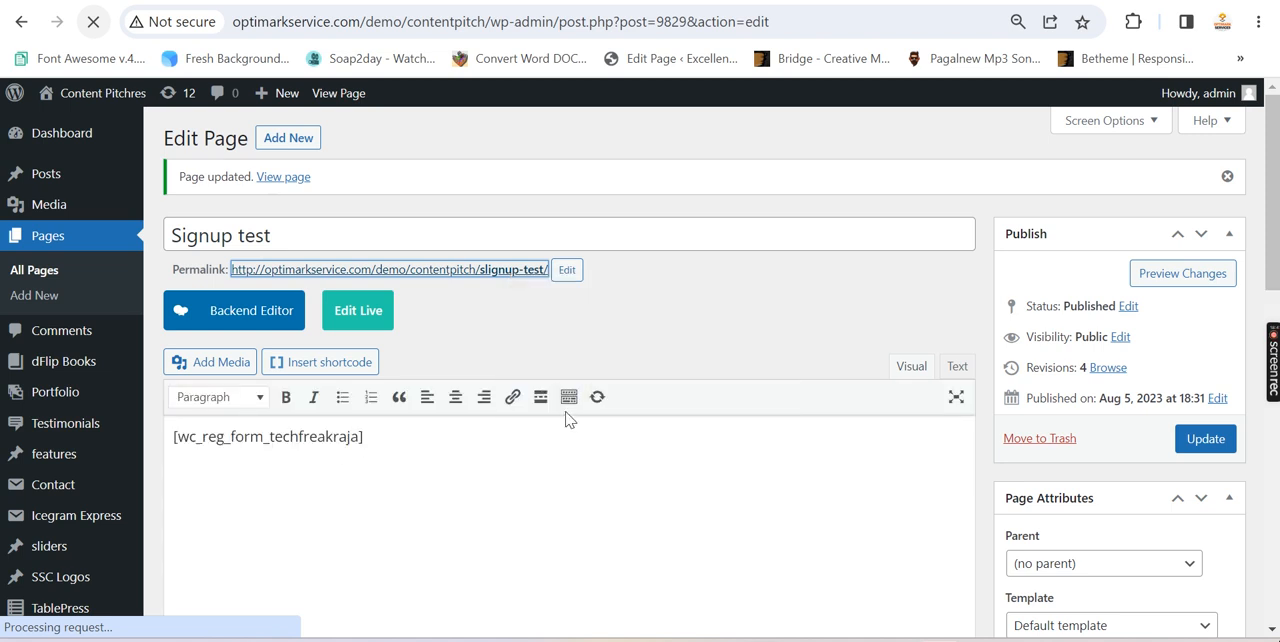
Reload the old login-test/ address in the incognito window, open the copied slignup-test/ address, and look at the registration form
key(alt+Tab)
click(577, 24)
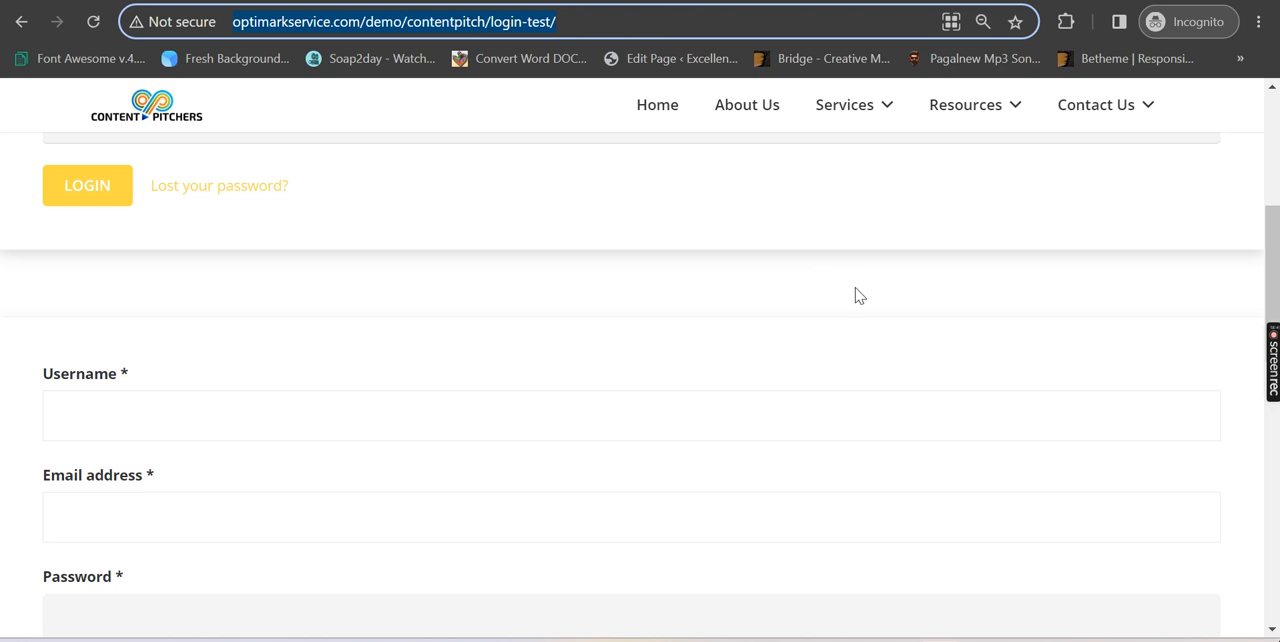
key(Return)
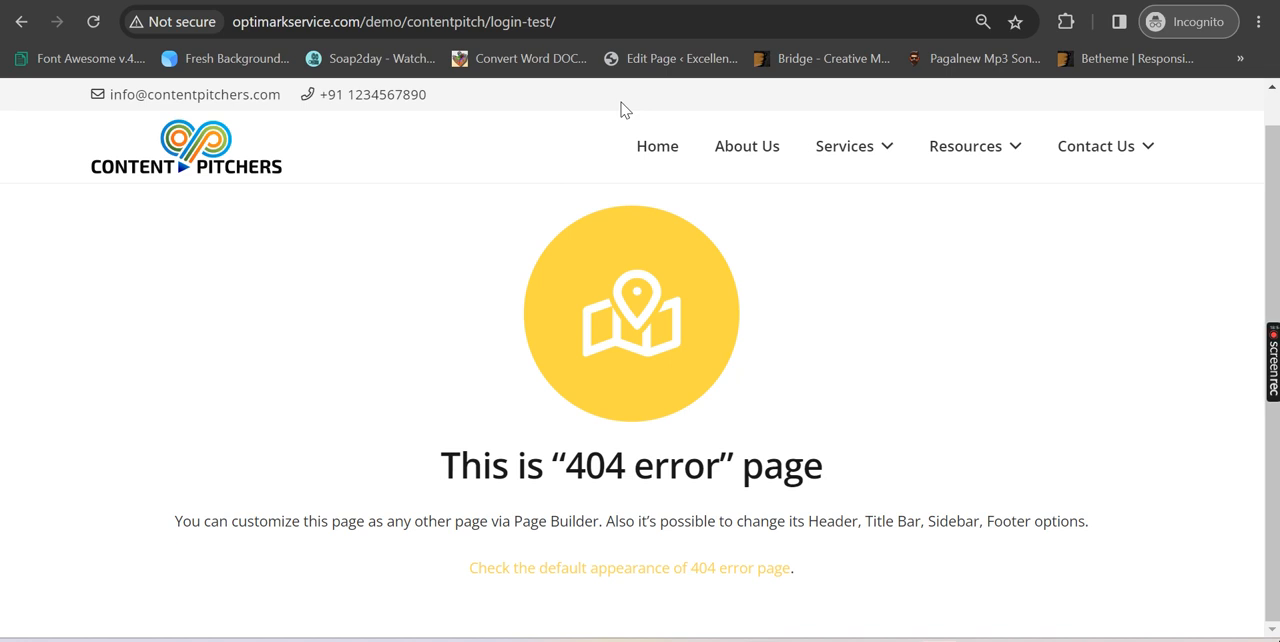
click(616, 21)
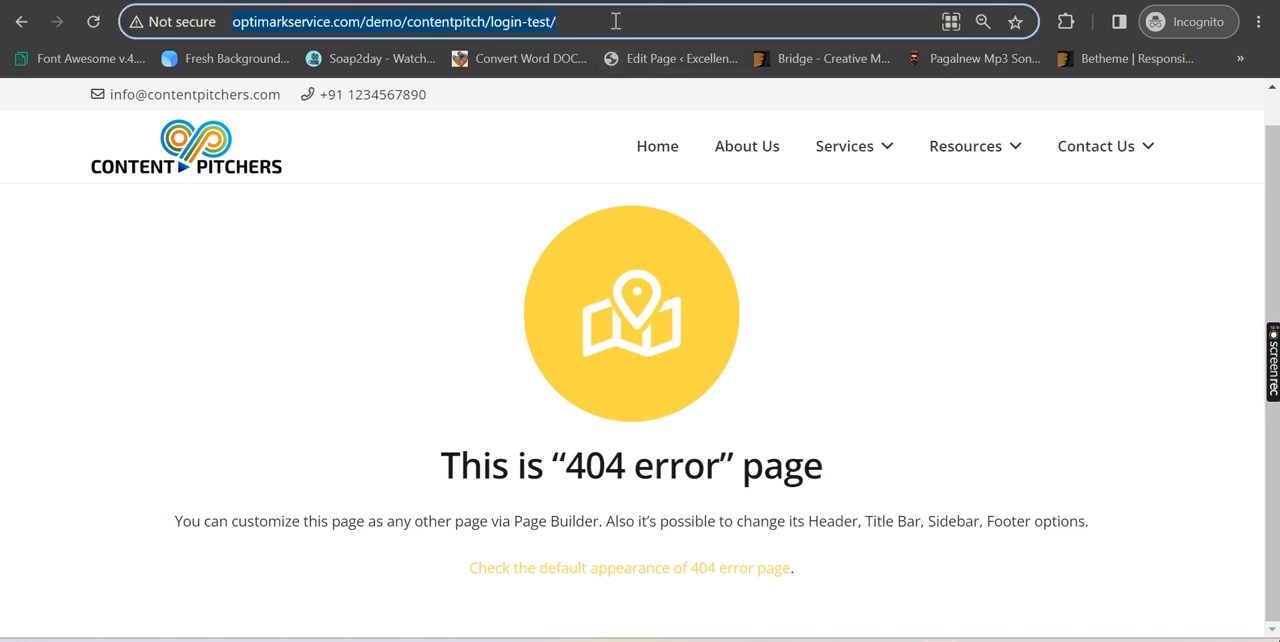
key(ctrl+v)
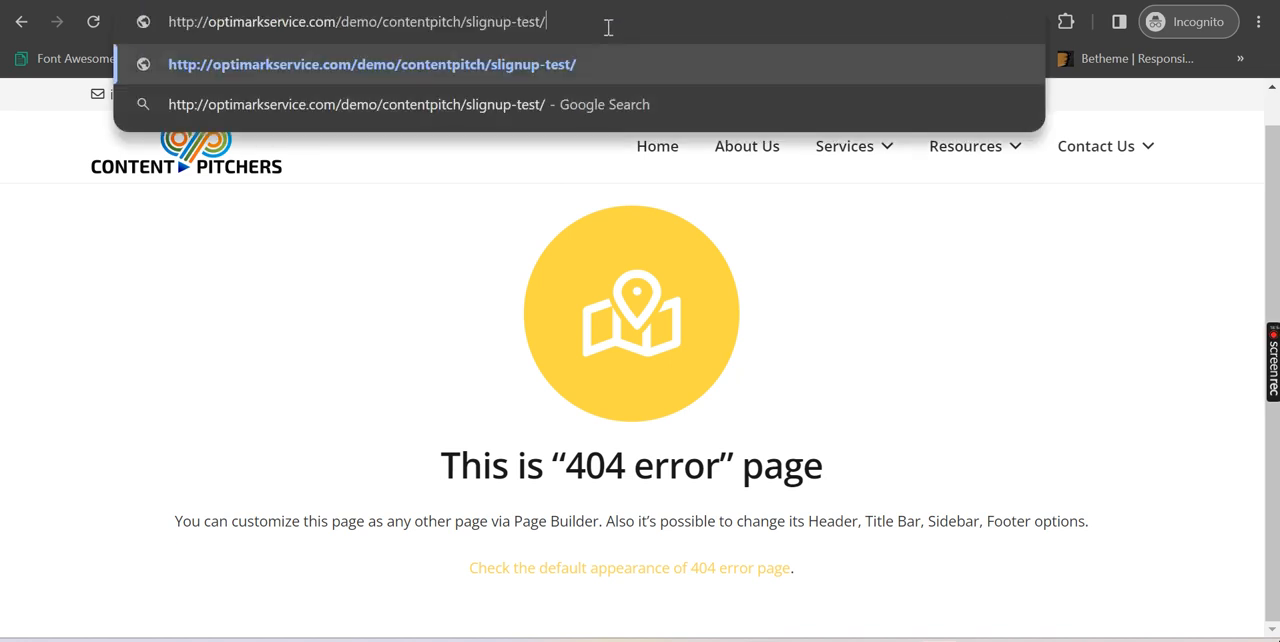
key(Return)
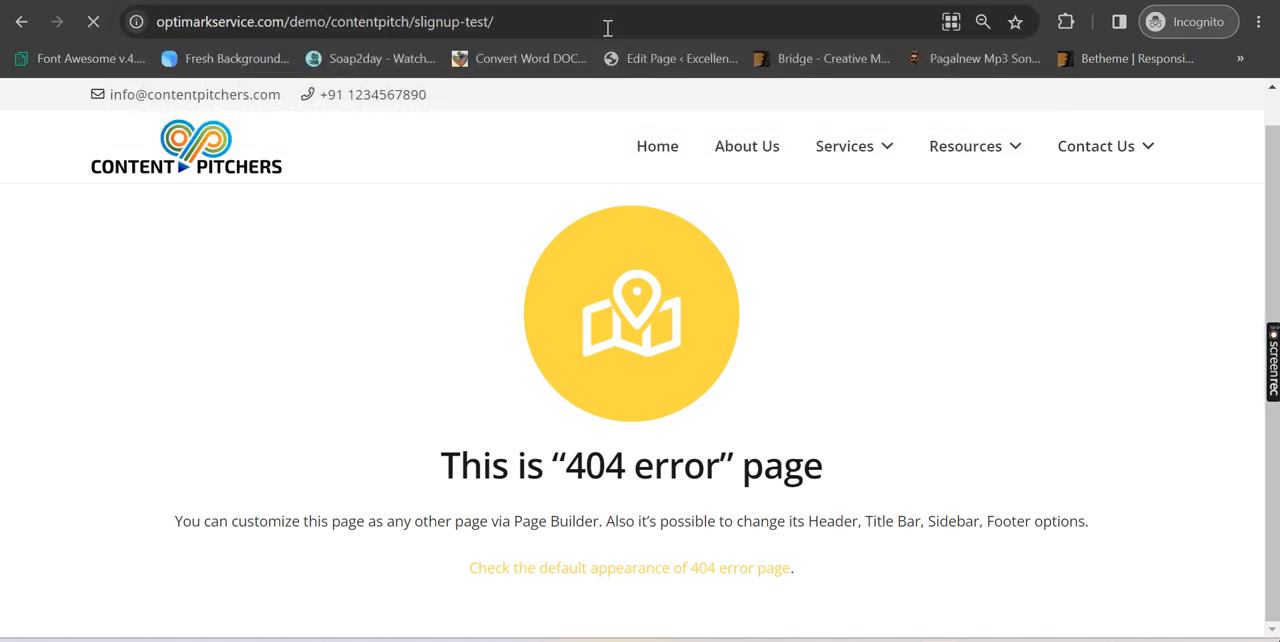
scroll(780, 266, down, 1)
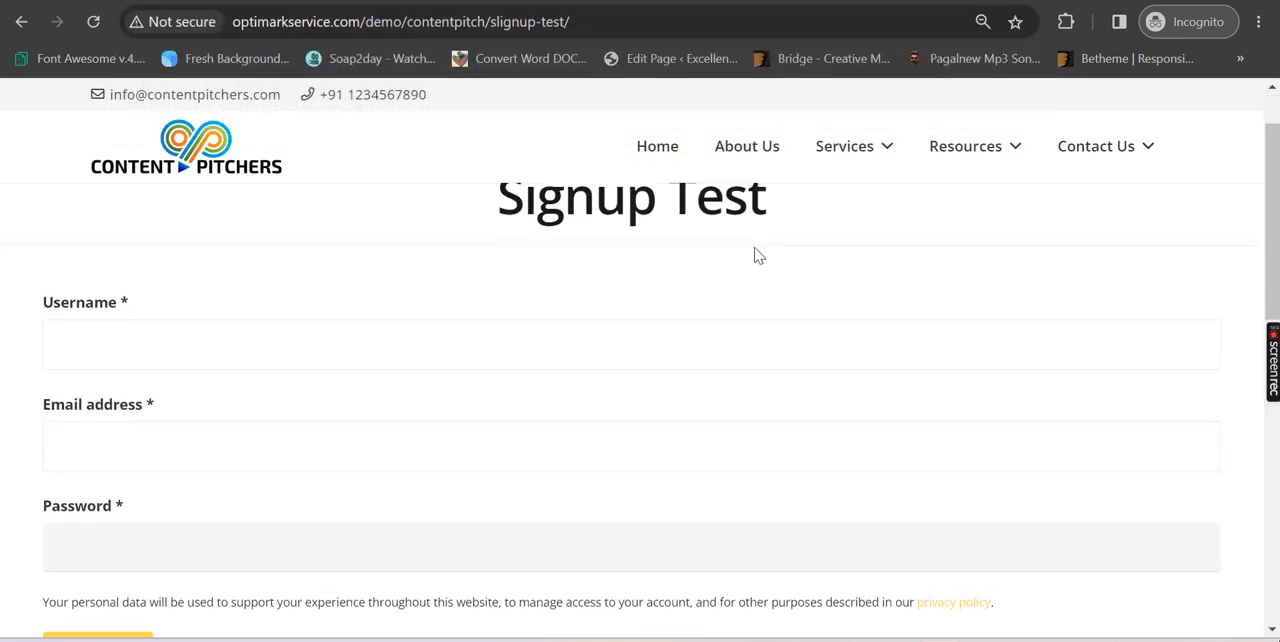
Examine the Signup Test page's heading and its registration form with username, email address and password fields in the incognito window
scroll(737, 270, down, 1)
scroll(700, 256, up, 1)
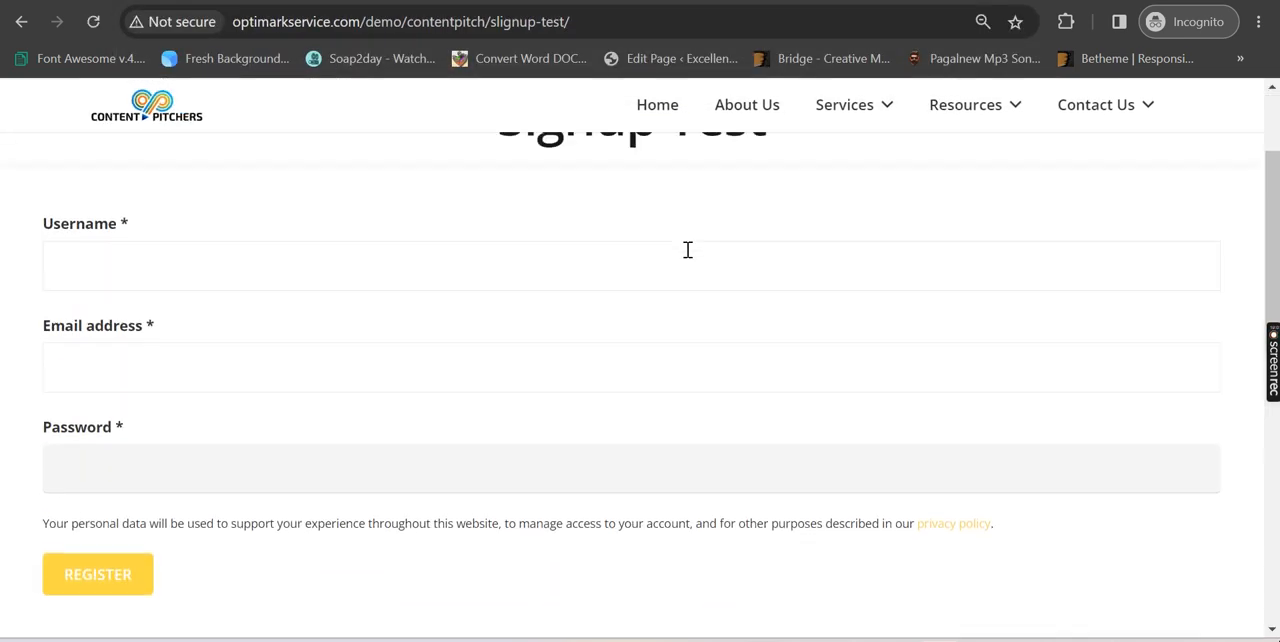
drag(495, 185, 857, 186)
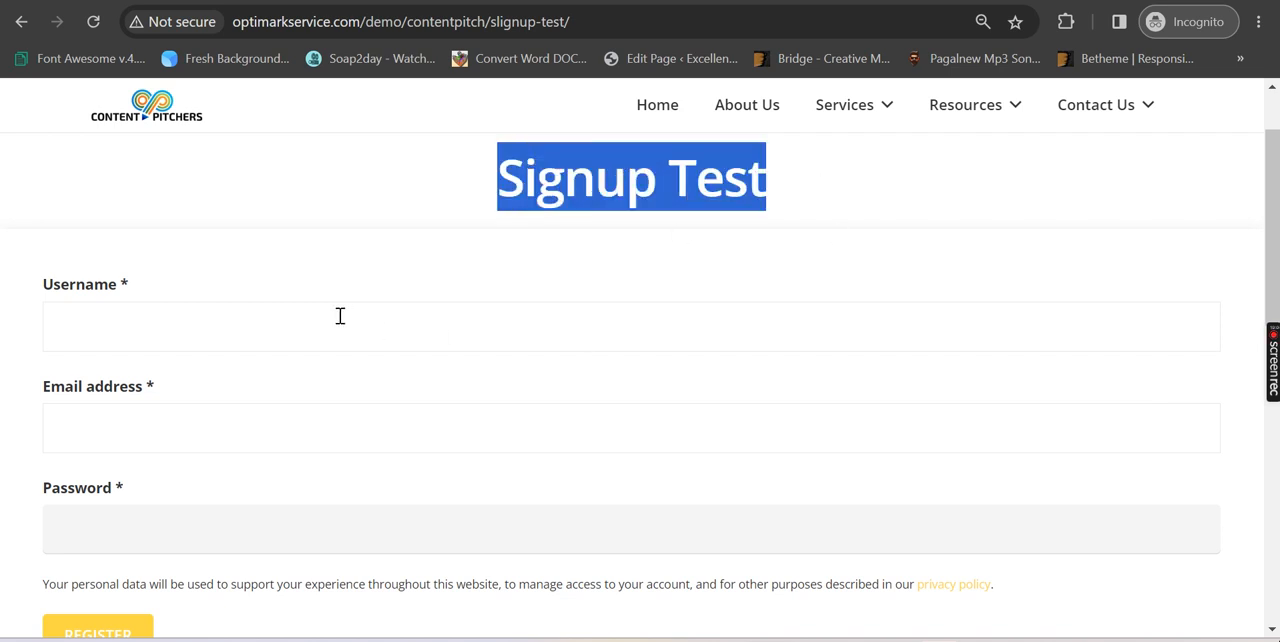
scroll(169, 416, down, 2)
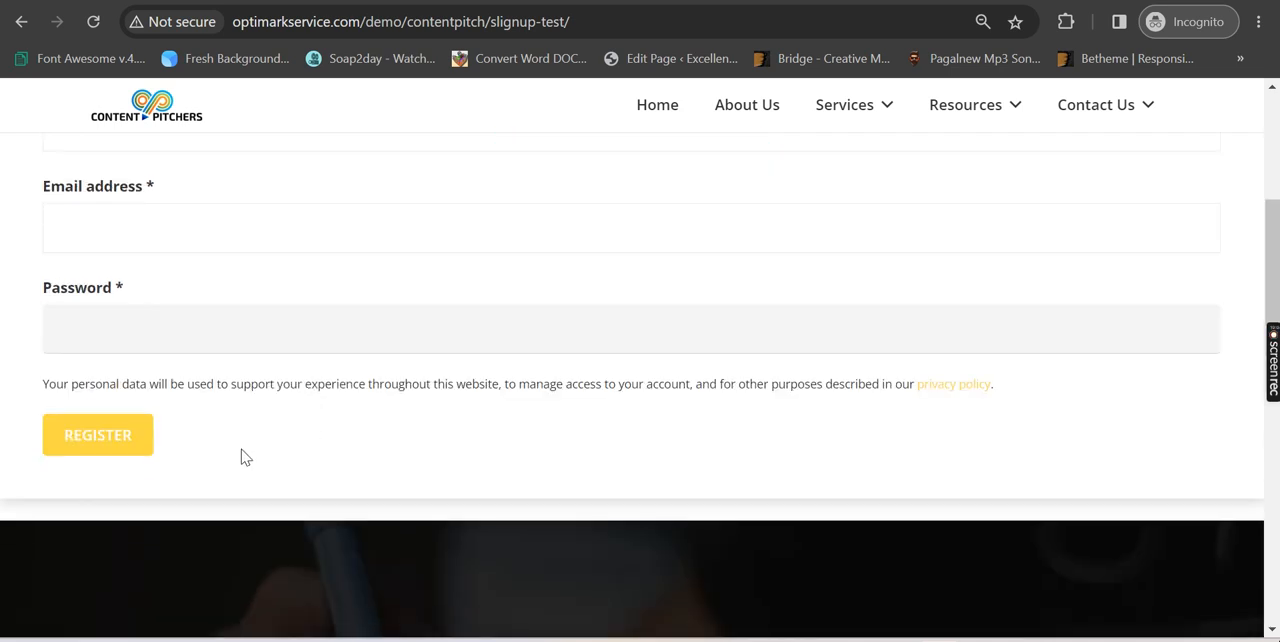
scroll(246, 457, up, 3)
scroll(330, 316, down, 3)
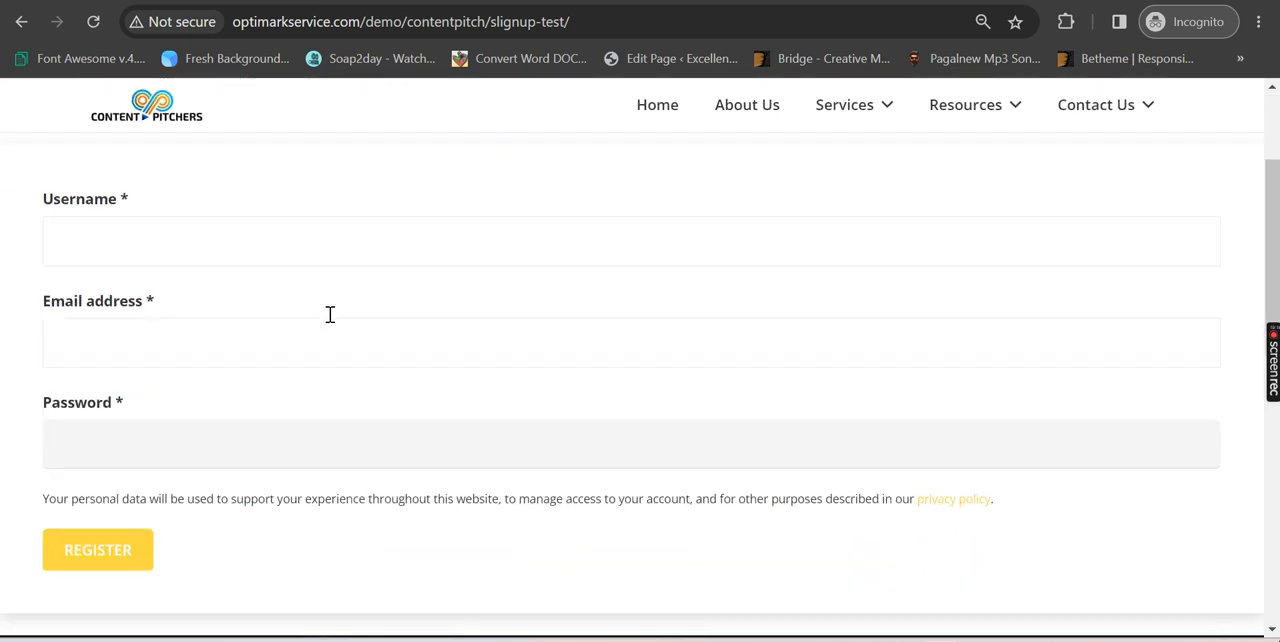
scroll(331, 318, up, 2)
scroll(332, 325, up, 1)
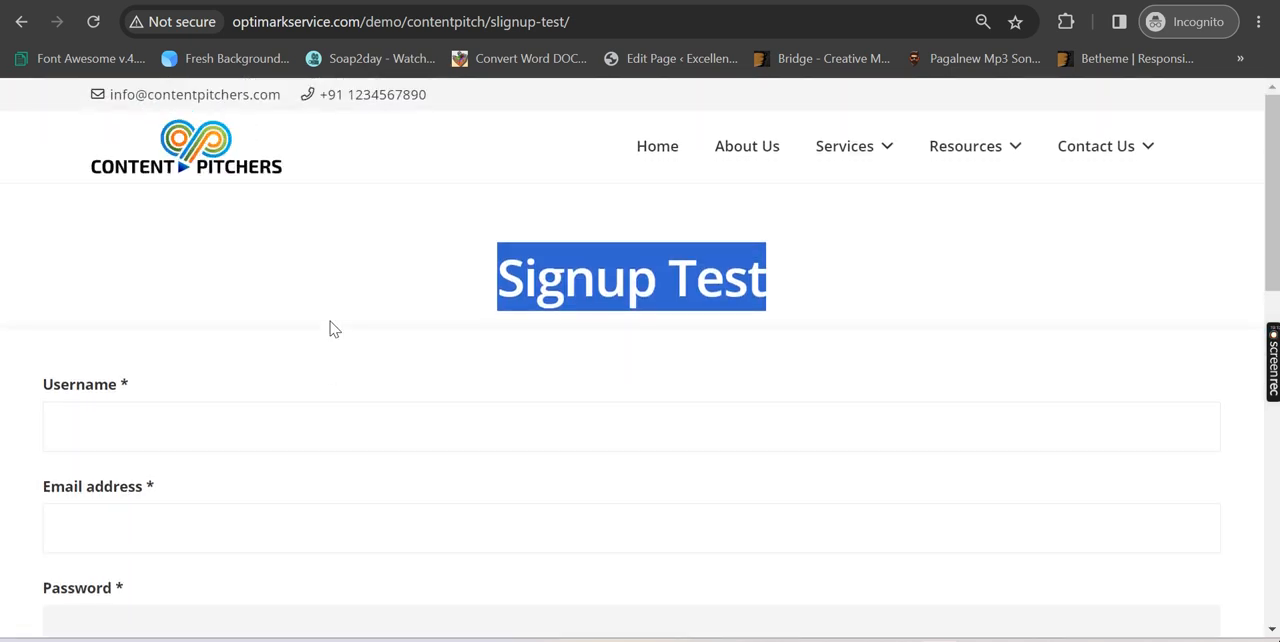
scroll(331, 322, down, 3)
scroll(400, 295, up, 3)
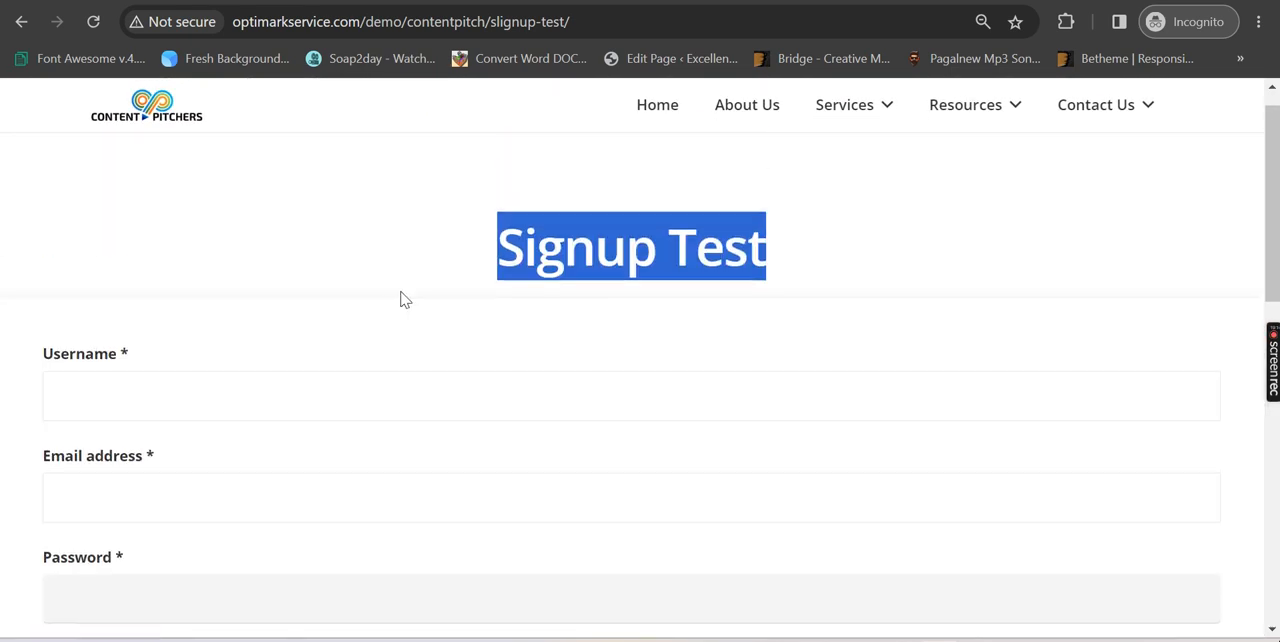
scroll(420, 305, up, 1)
scroll(443, 313, down, 1)
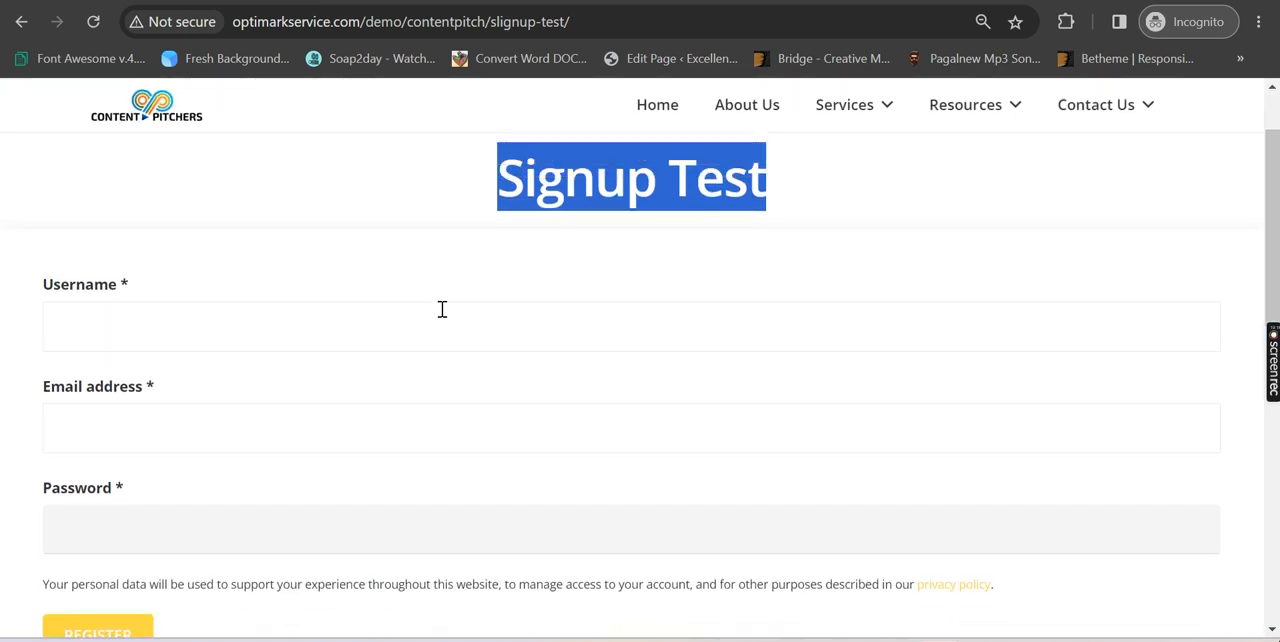
Return to the blog post through the page editor and read the Customized Registration Form section's plugin folder, main file and header instructions
key(alt+Tab)
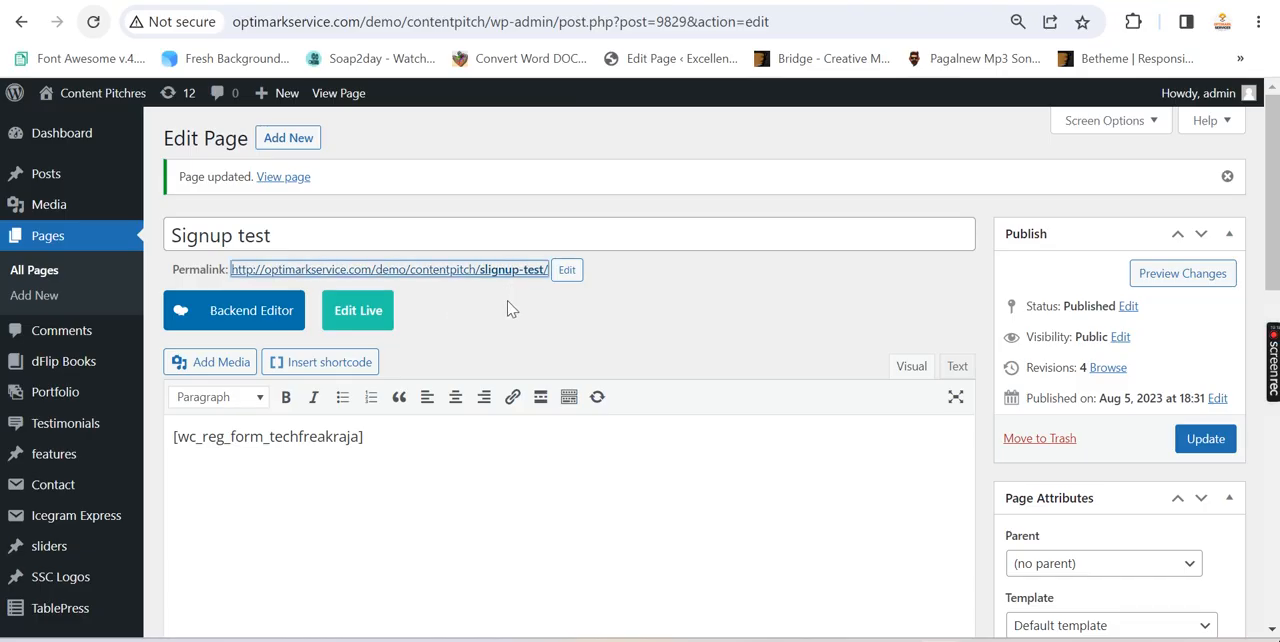
scroll(646, 326, down, 2)
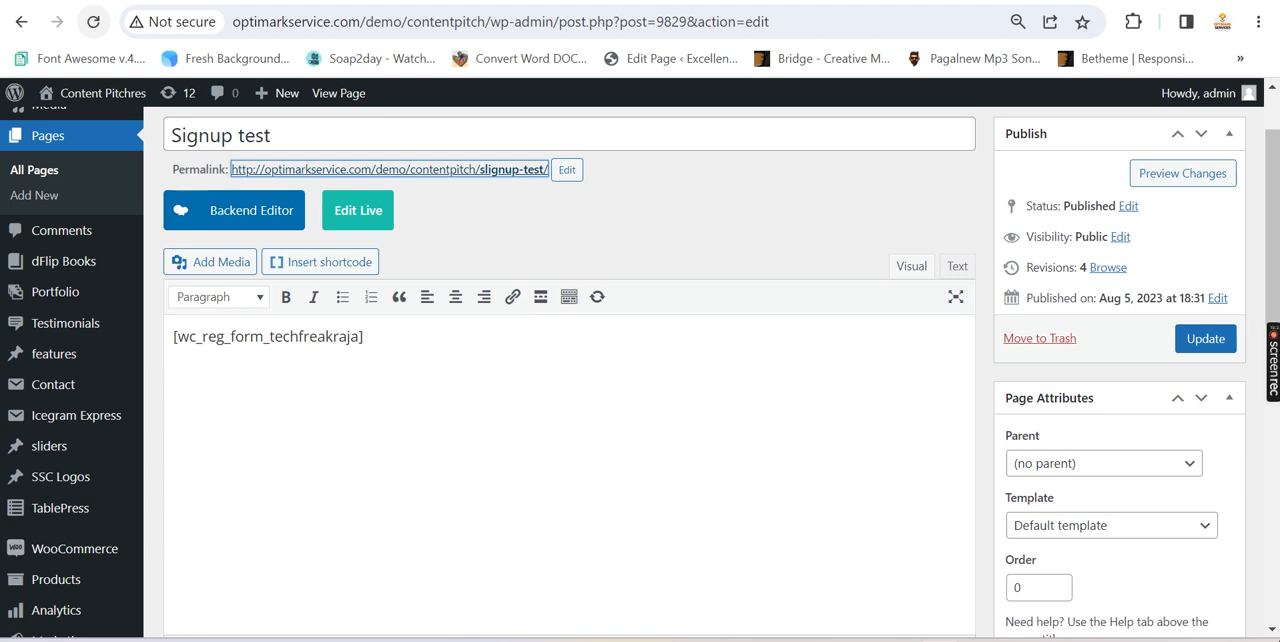
key(alt+Tab)
scroll(521, 342, down, 8)
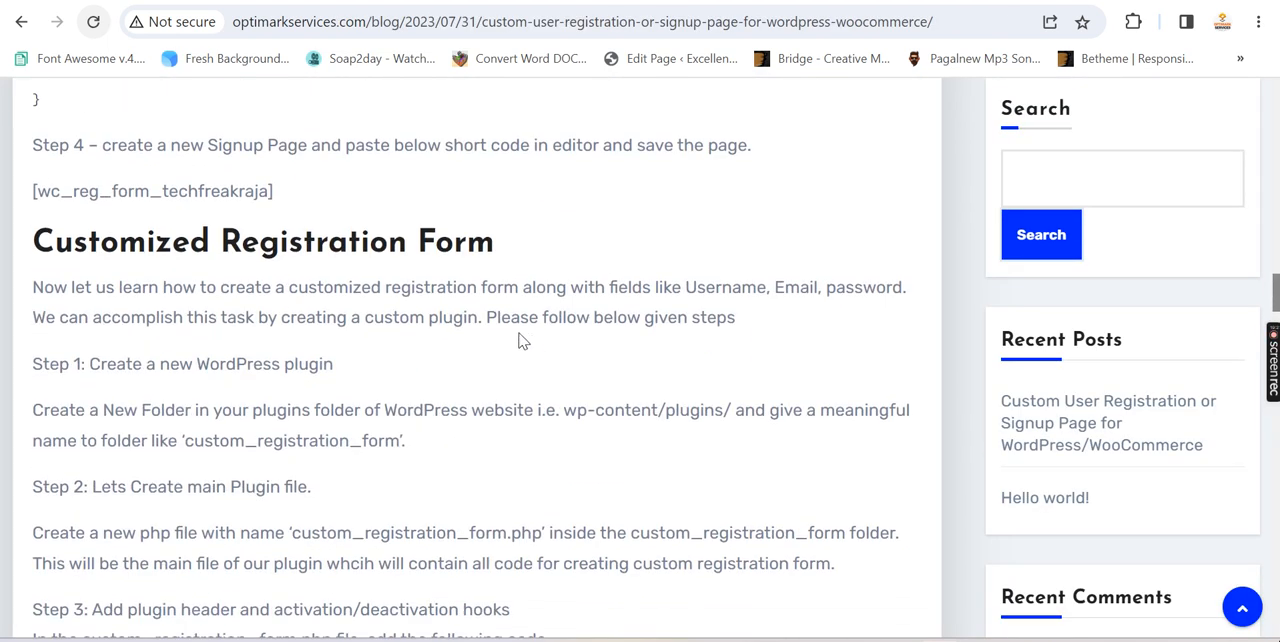
drag(523, 250, 31, 238)
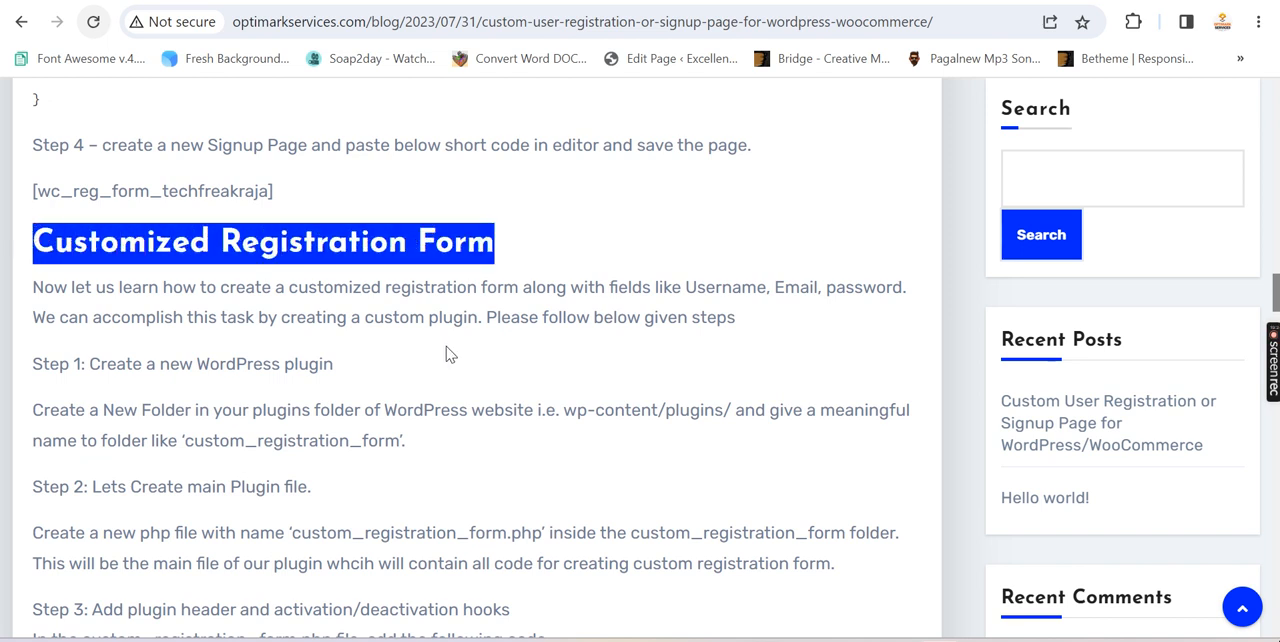
scroll(447, 353, down, 5)
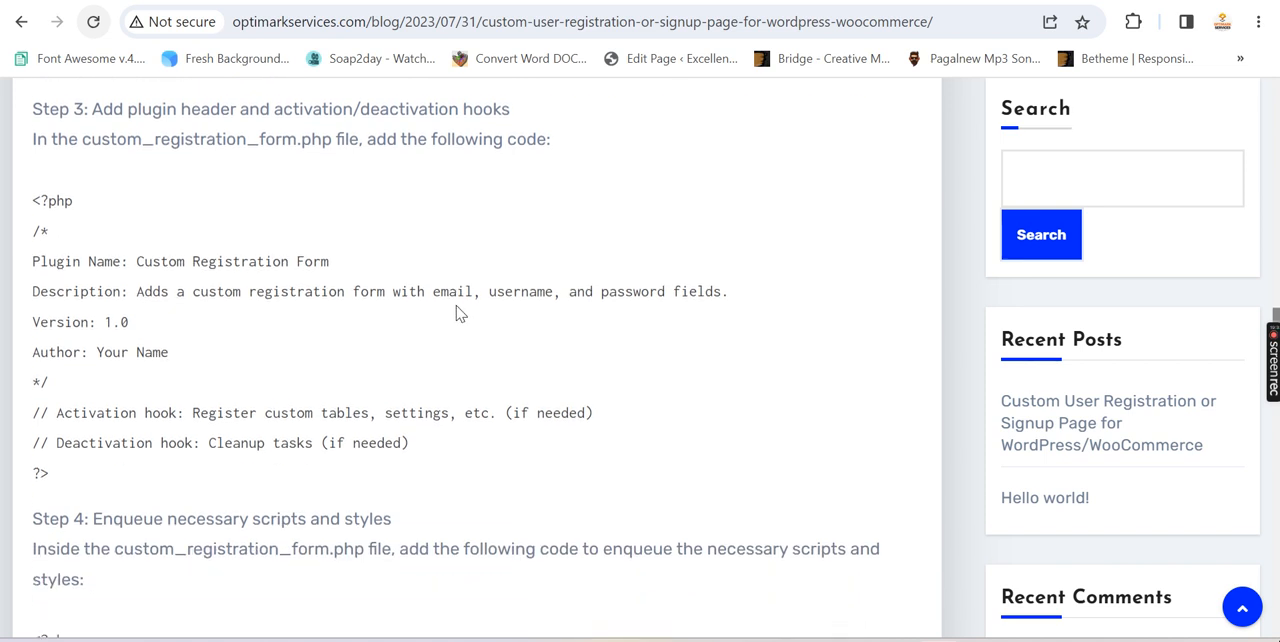
scroll(459, 314, up, 1)
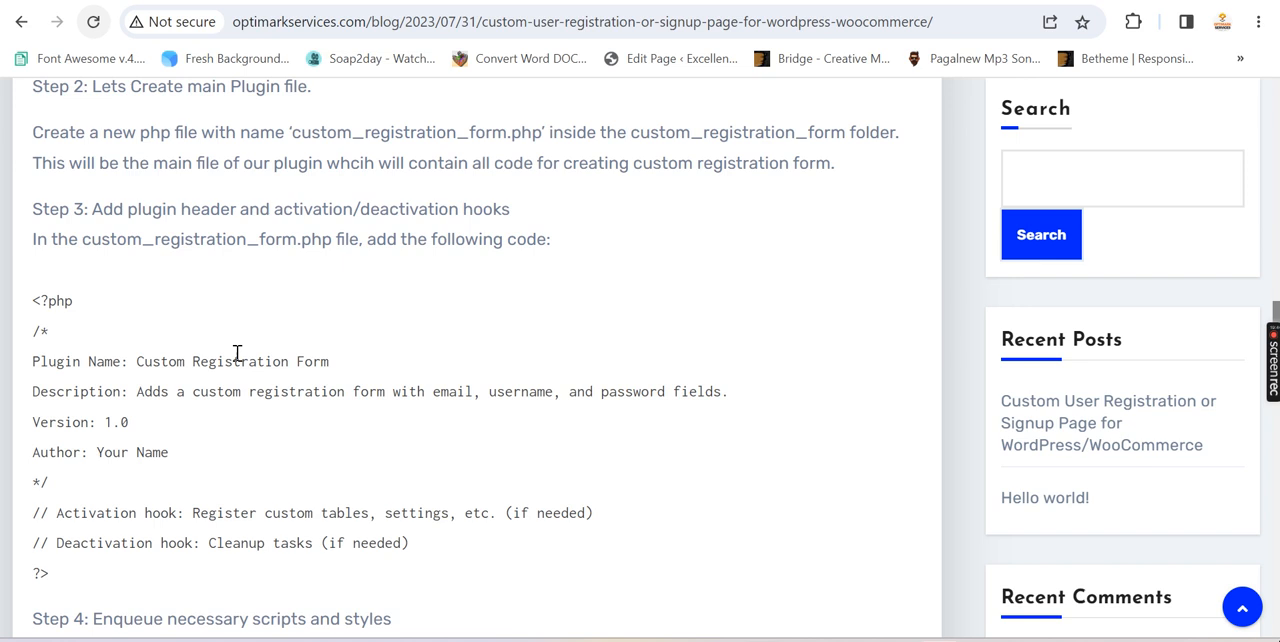
scroll(285, 361, down, 2)
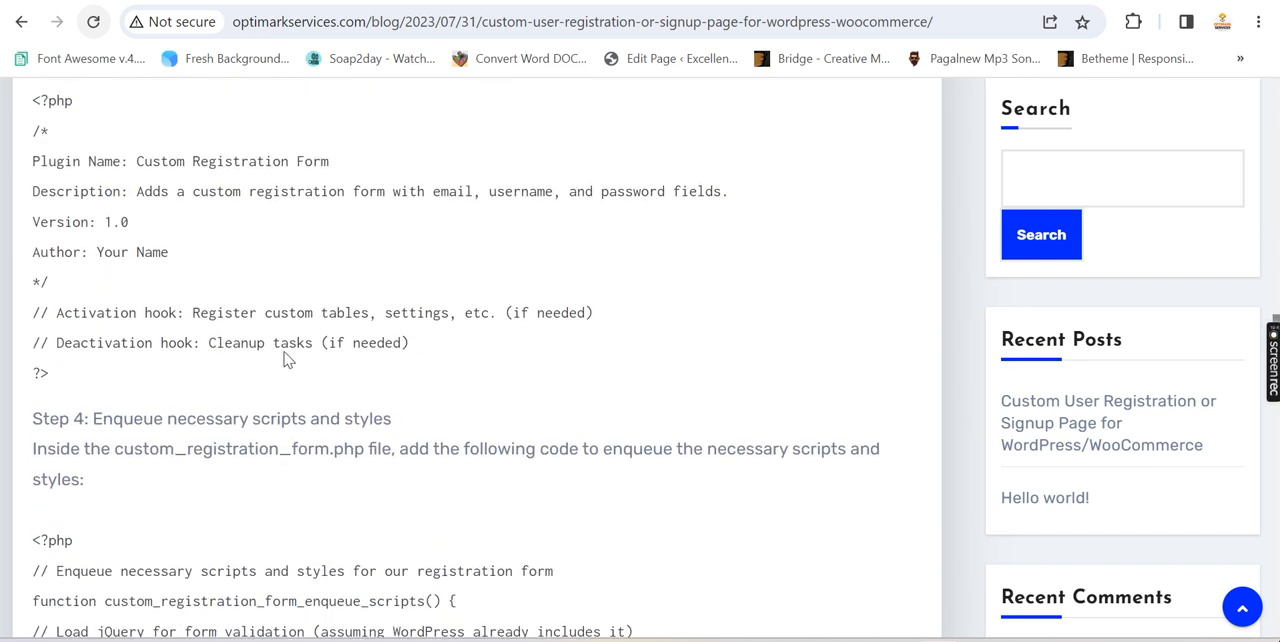
Review the blog post's custom_registration_form.php code for enqueuing scripts, building the form and handling form submission in steps 4 to 6
scroll(285, 361, down, 6)
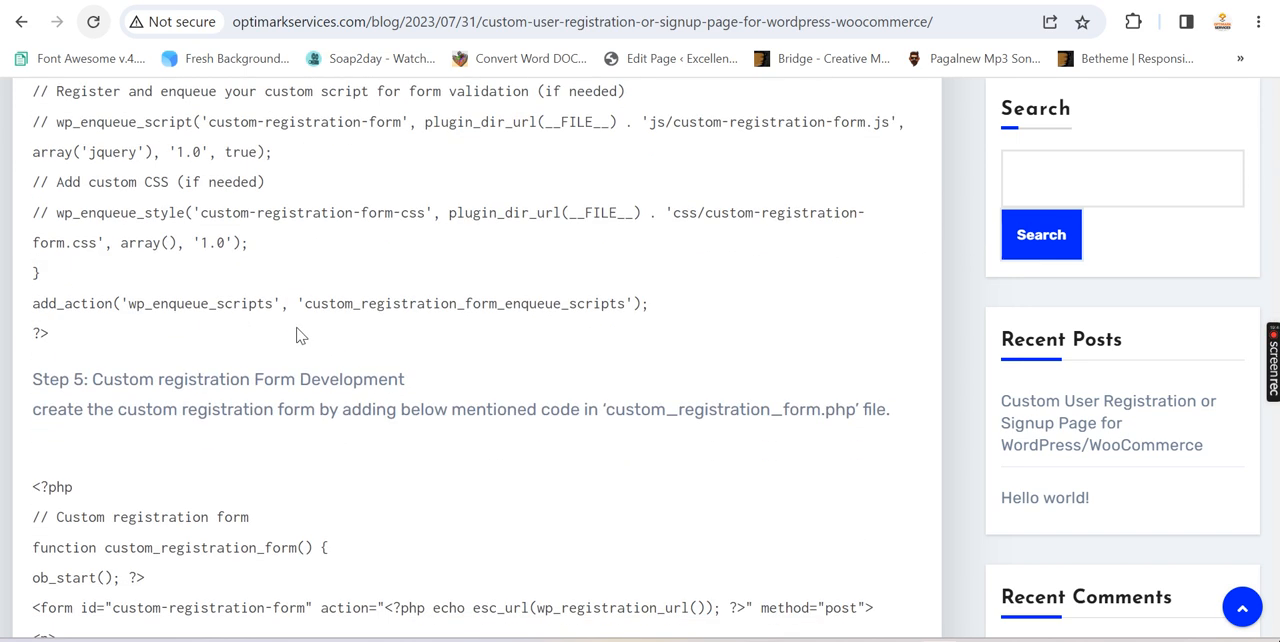
scroll(296, 330, up, 4)
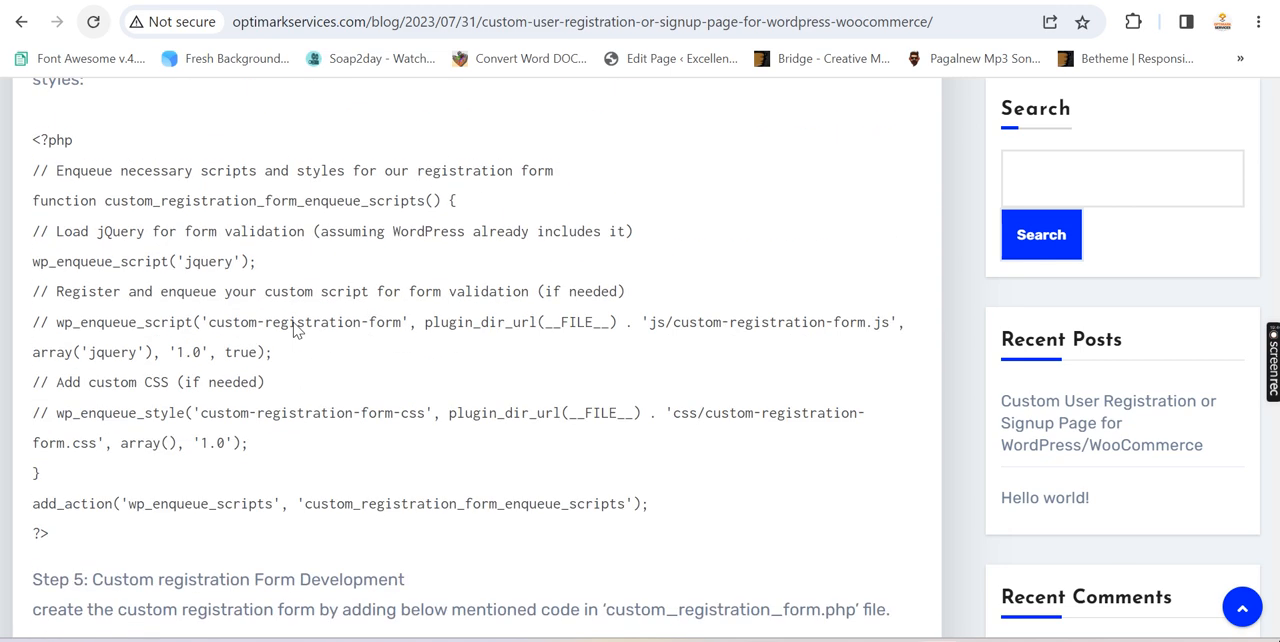
scroll(296, 330, up, 2)
scroll(297, 331, down, 9)
scroll(303, 330, down, 10)
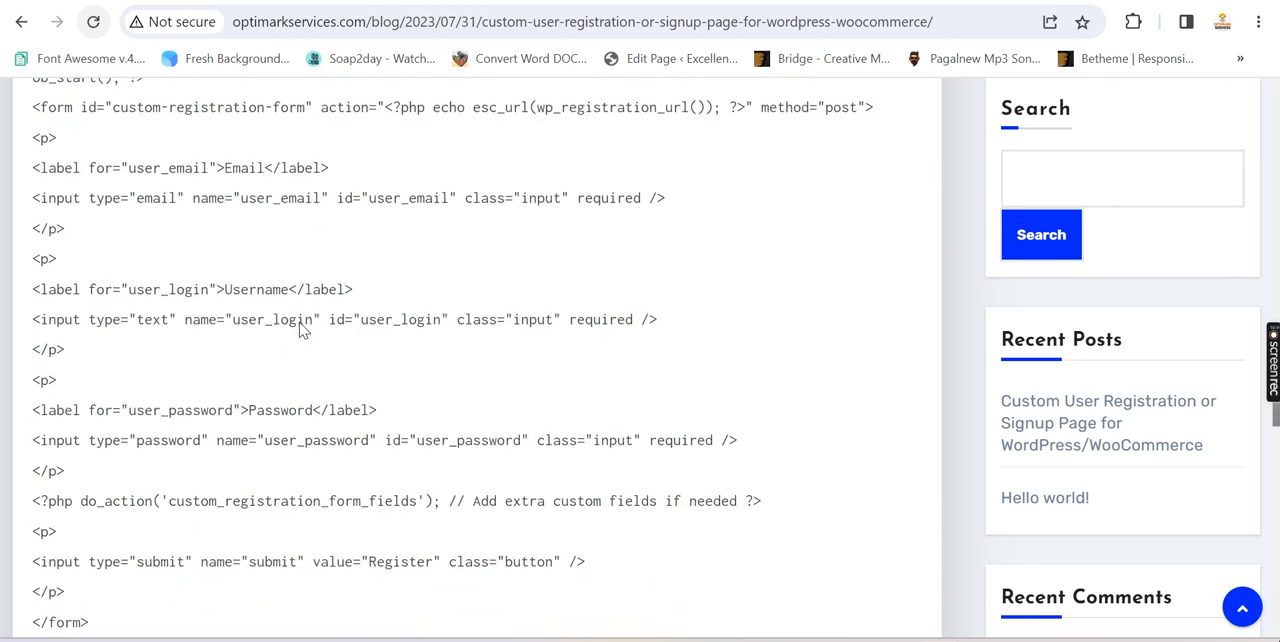
scroll(303, 330, down, 6)
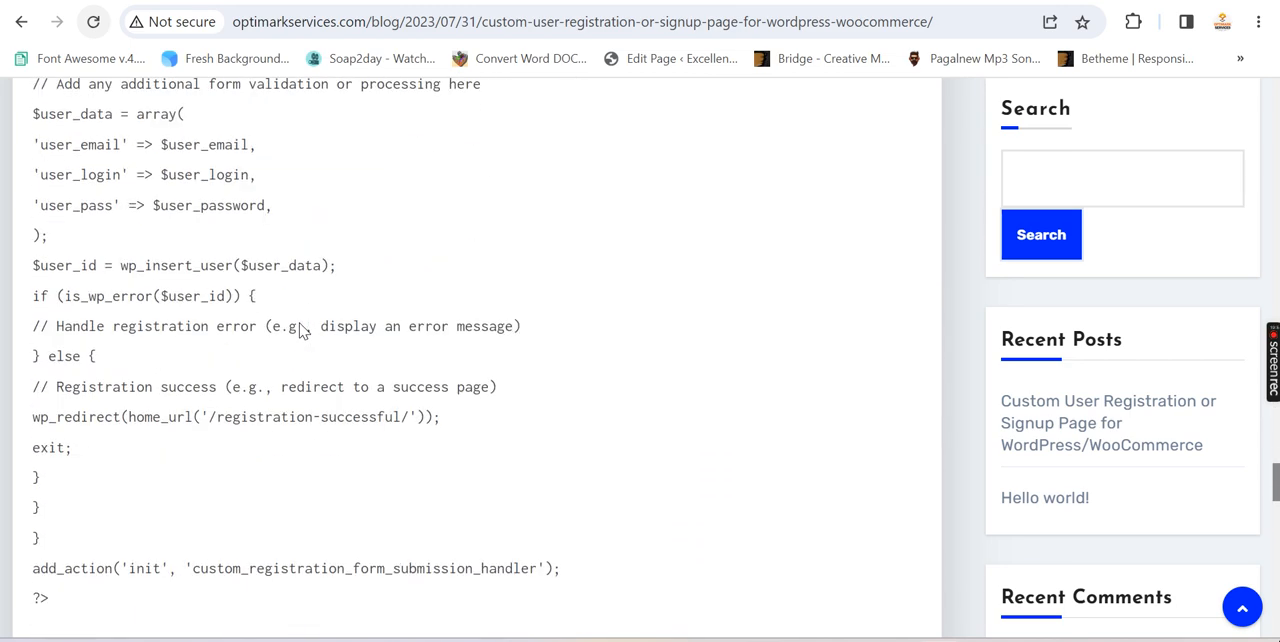
scroll(298, 330, up, 16)
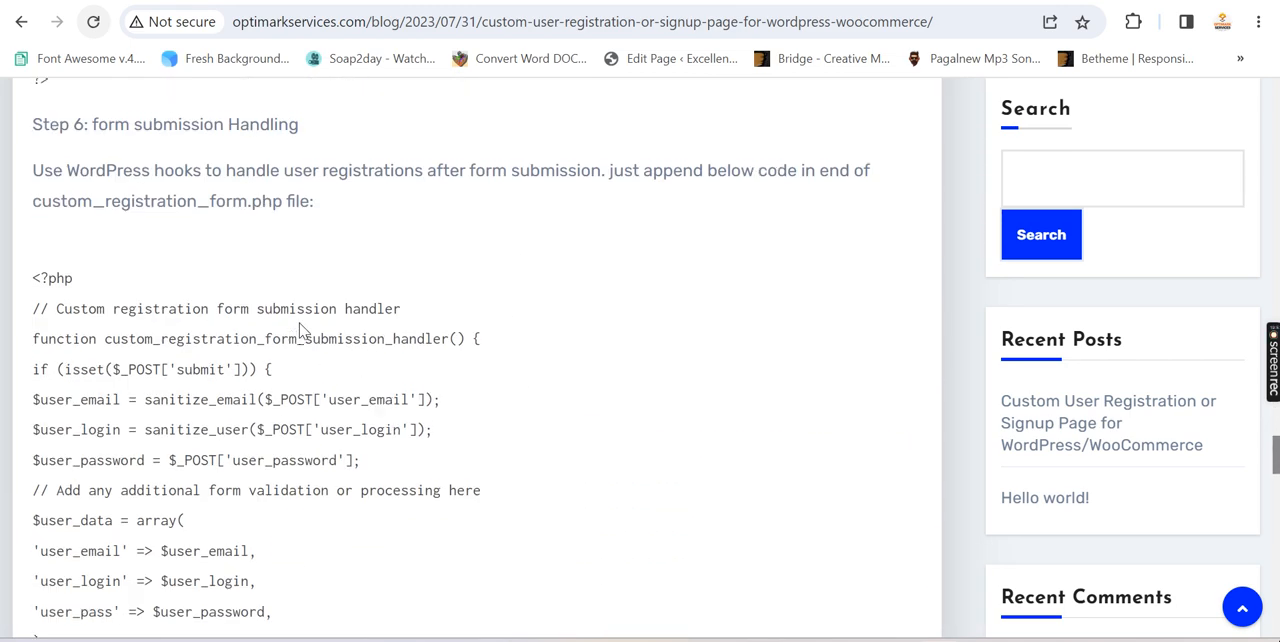
scroll(297, 321, up, 4)
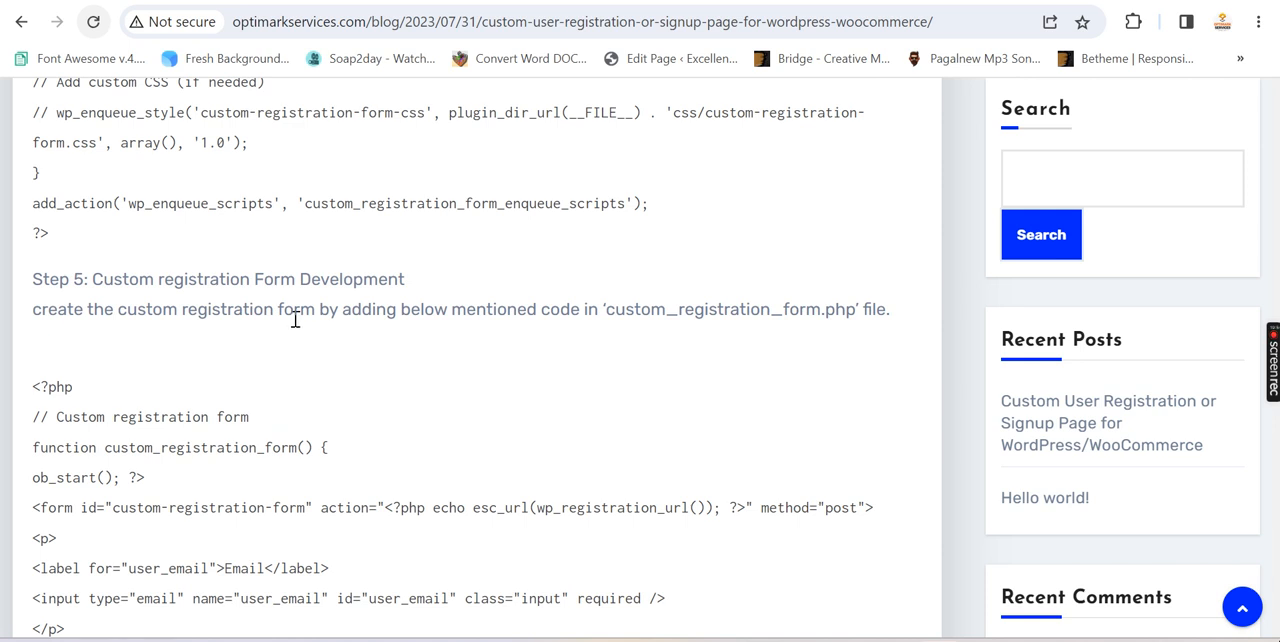
scroll(295, 320, up, 5)
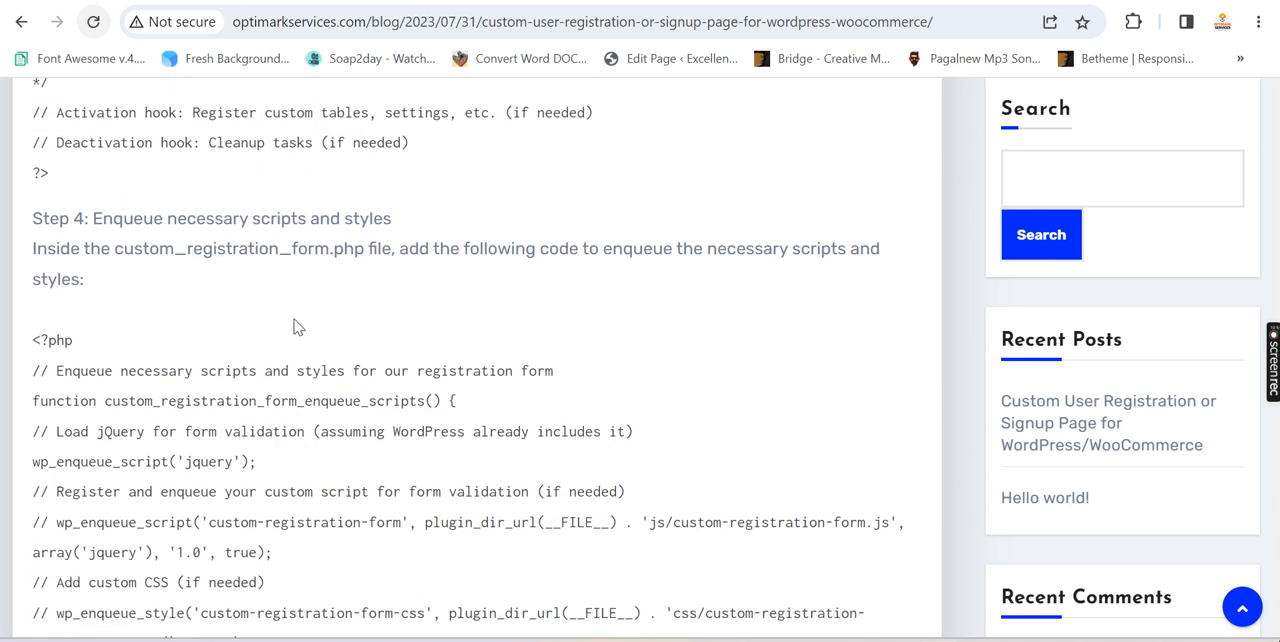
scroll(472, 324, up, 3)
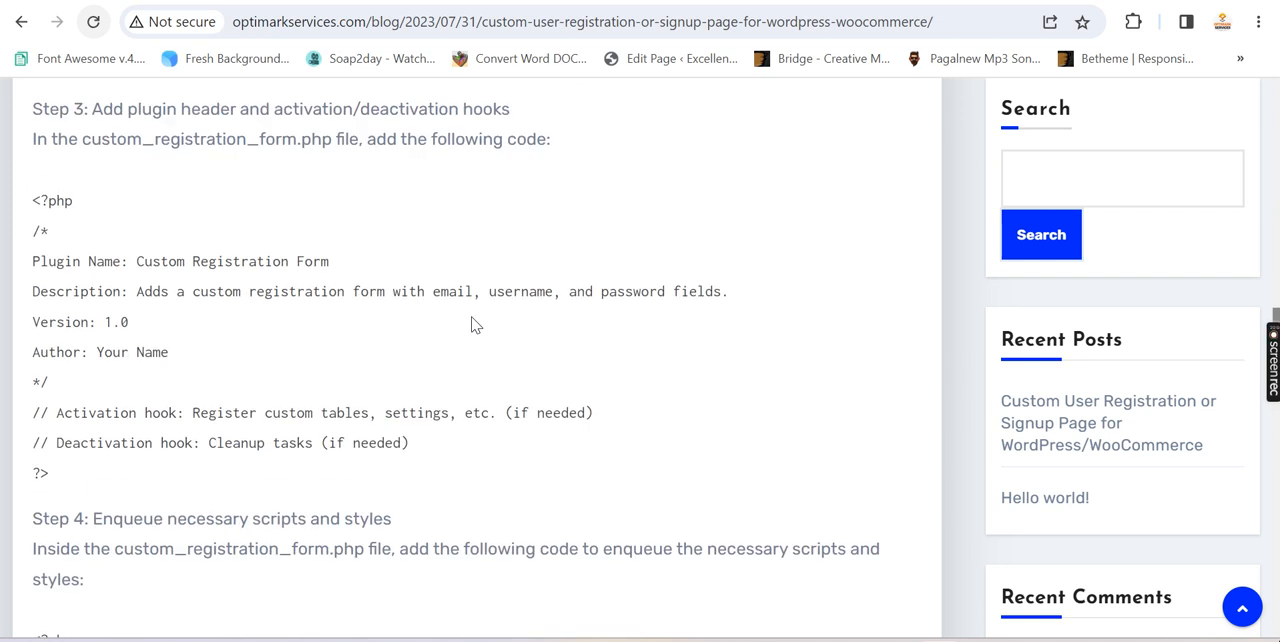
Go back in the blog post to the wc_reg_form_techfreakraja shortcode code for functions.php and review it
scroll(534, 334, up, 4)
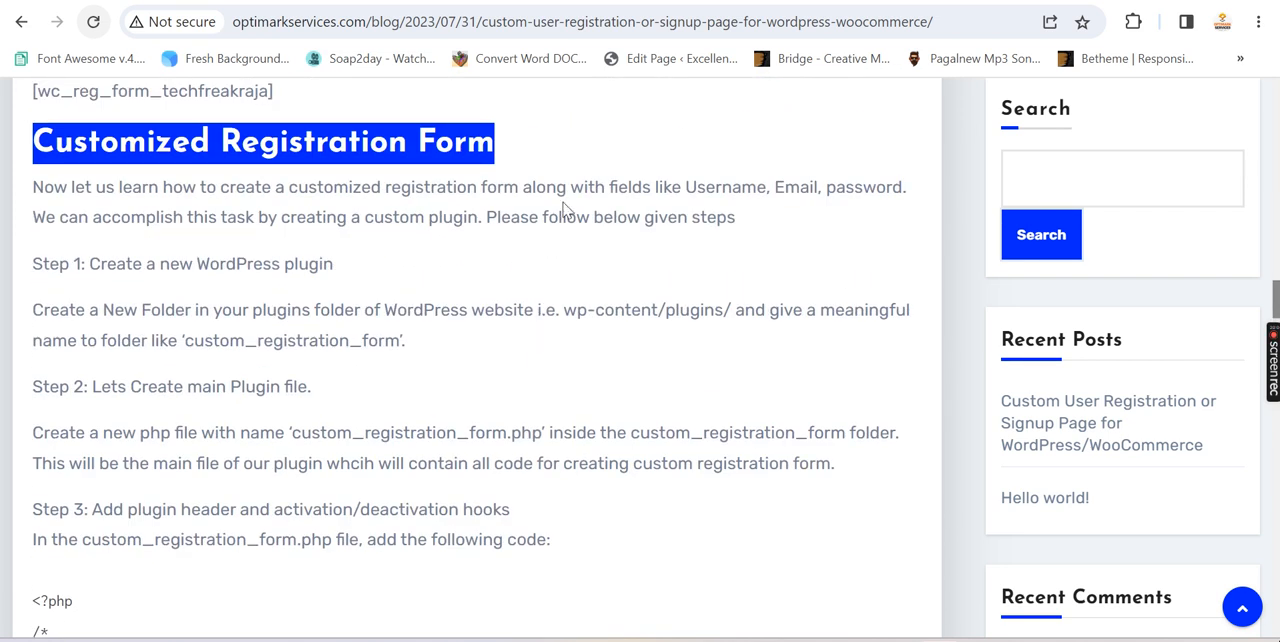
click(581, 153)
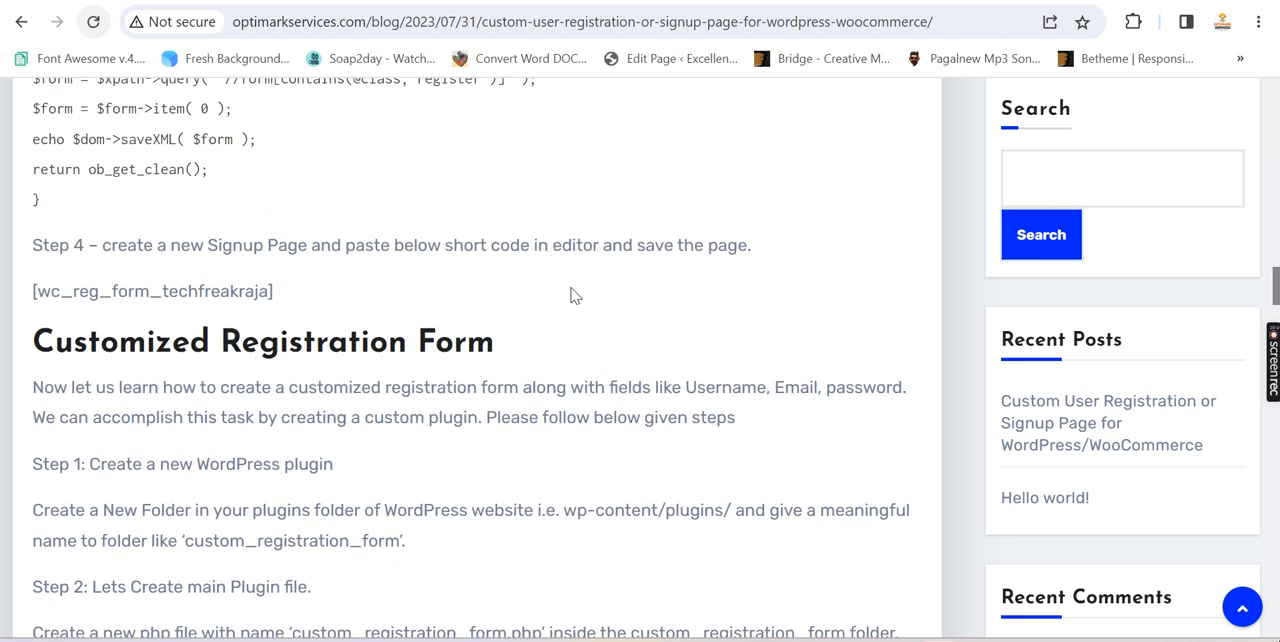
scroll(580, 306, up, 2)
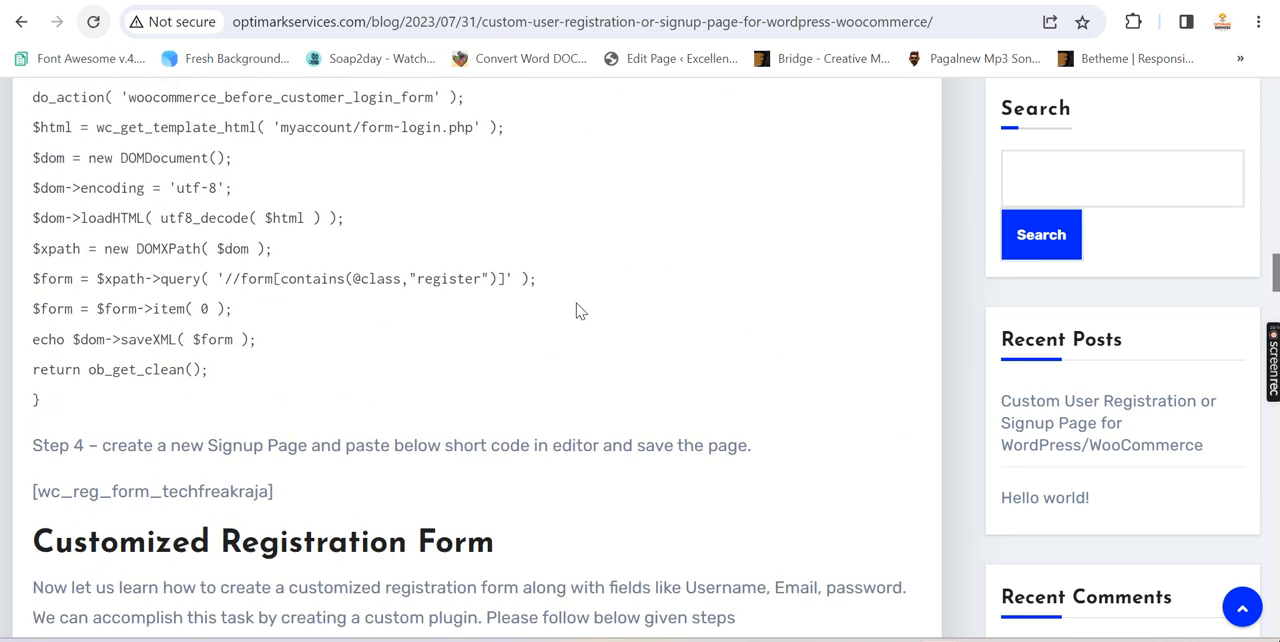
scroll(580, 311, up, 1)
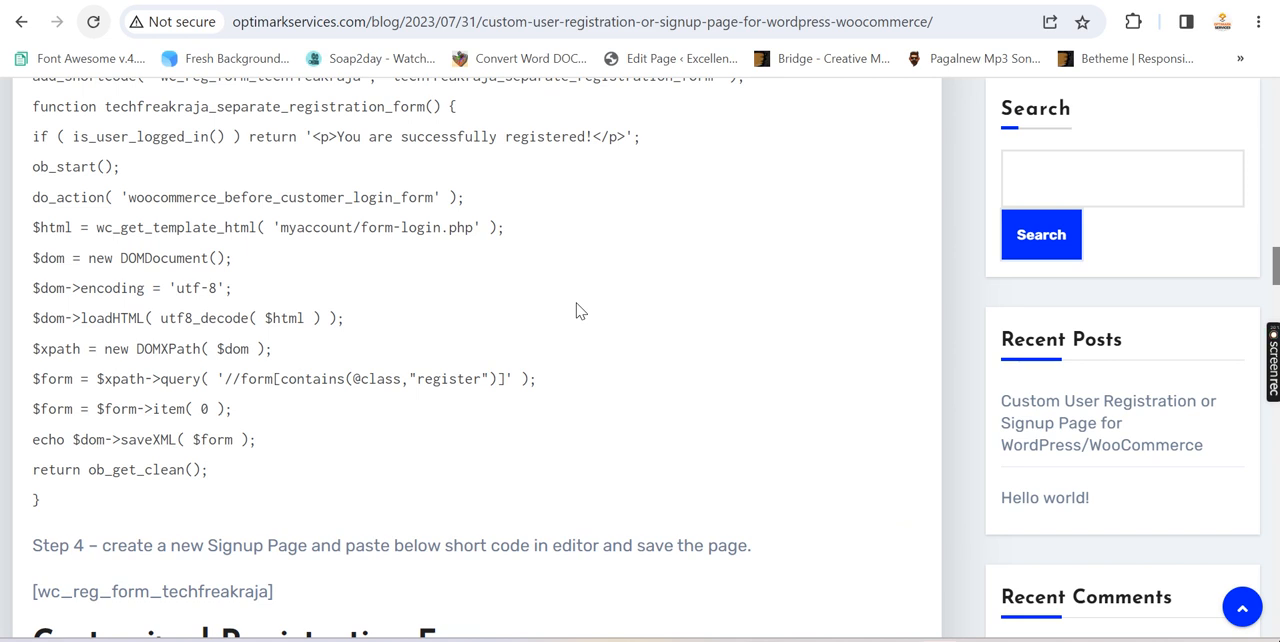
scroll(577, 310, up, 5)
scroll(603, 313, down, 4)
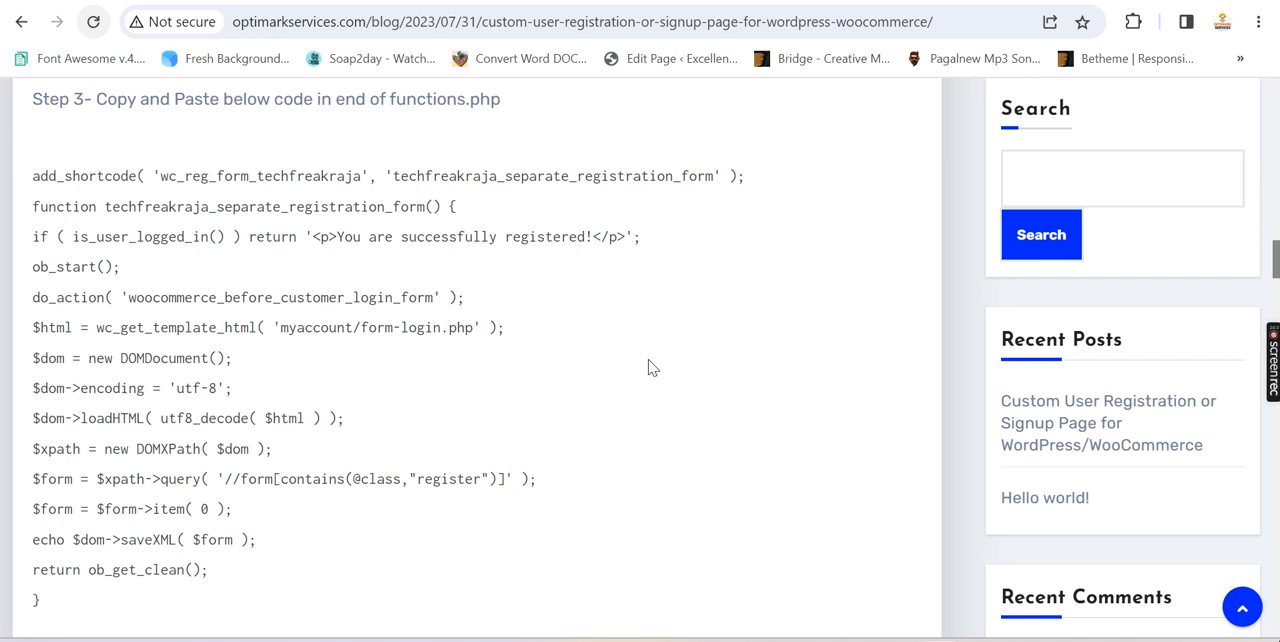
mouse_move(1272, 356)
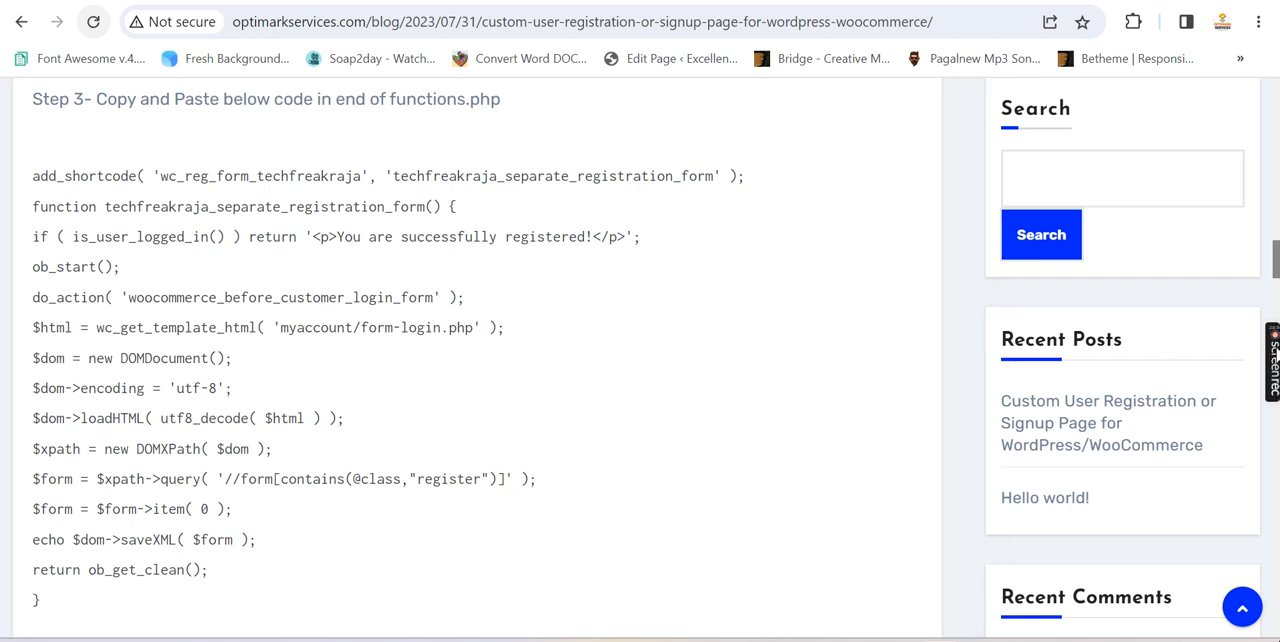